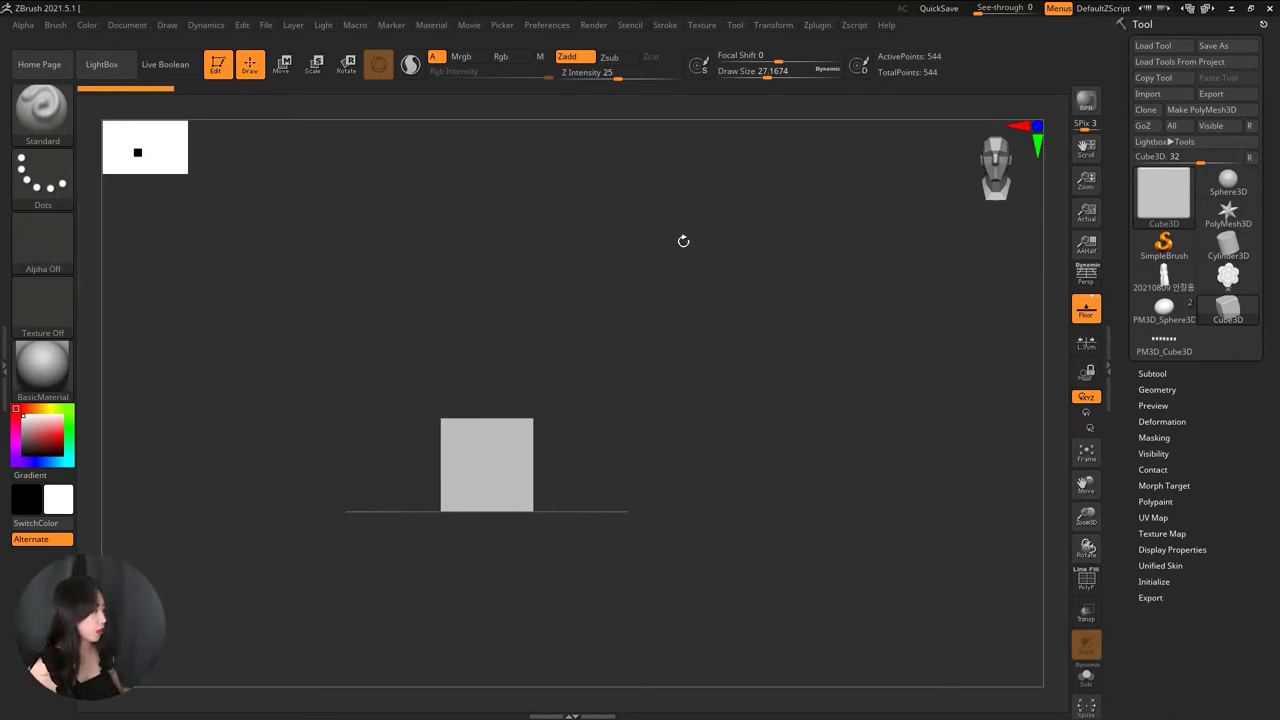
# - Convert the cube into the editable PolyMesh3D PM3D_Cube3D_1 and expand the ArrayMesh subpalette
pyautogui.keyDown('alt'); pyautogui.moveTo(683, 240); pyautogui.dragTo(760, 237); pyautogui.keyUp('alt')
pyautogui.click(1140, 199)
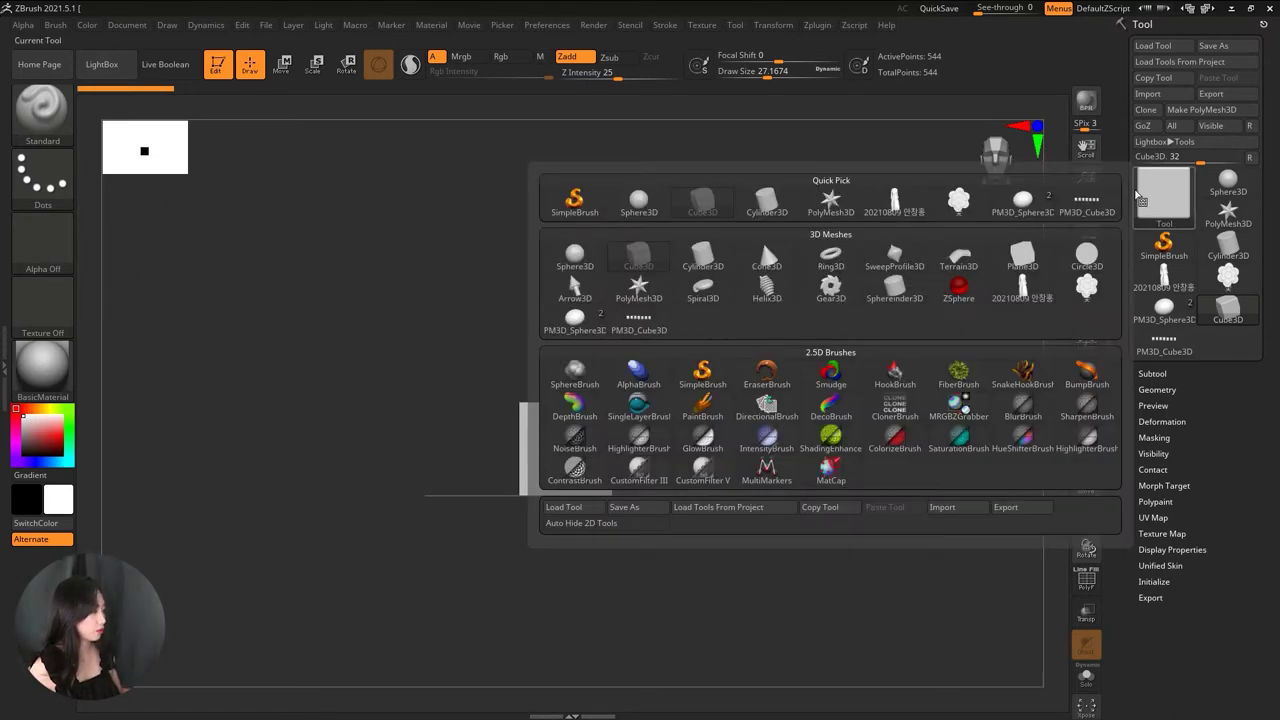
pyautogui.moveTo(716, 424); pyautogui.dragTo(738, 517)
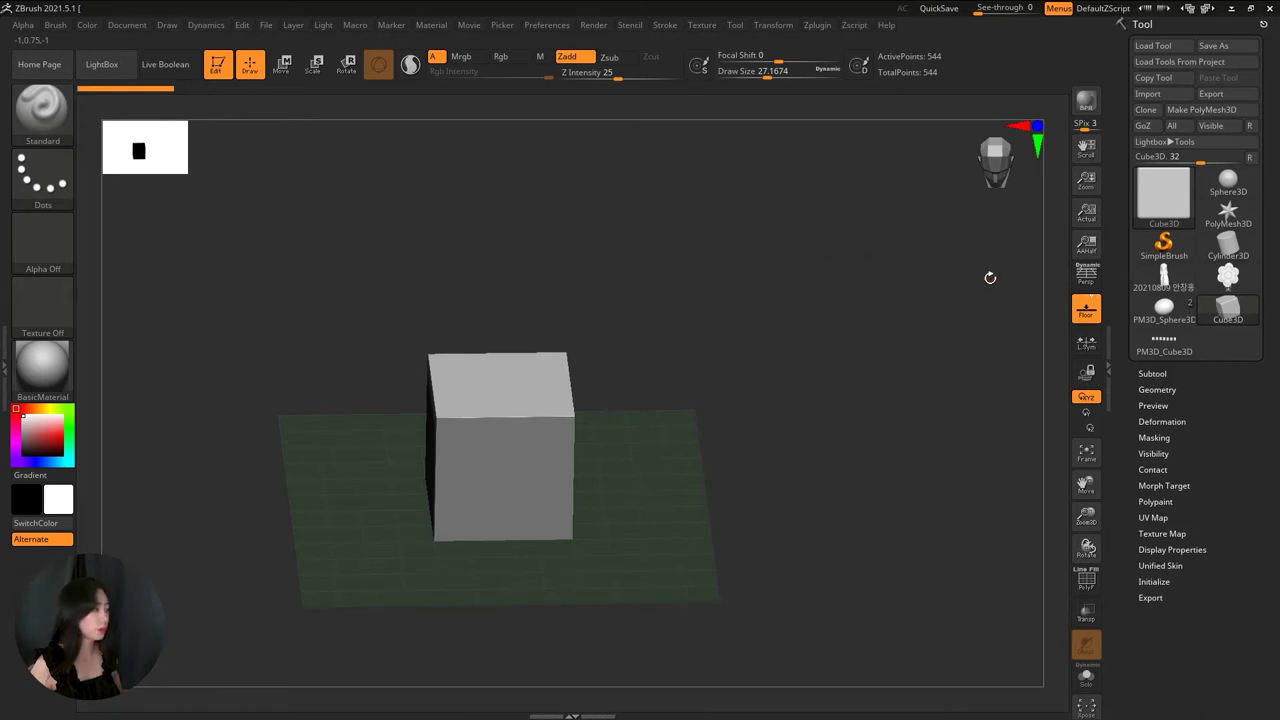
pyautogui.click(1201, 109)
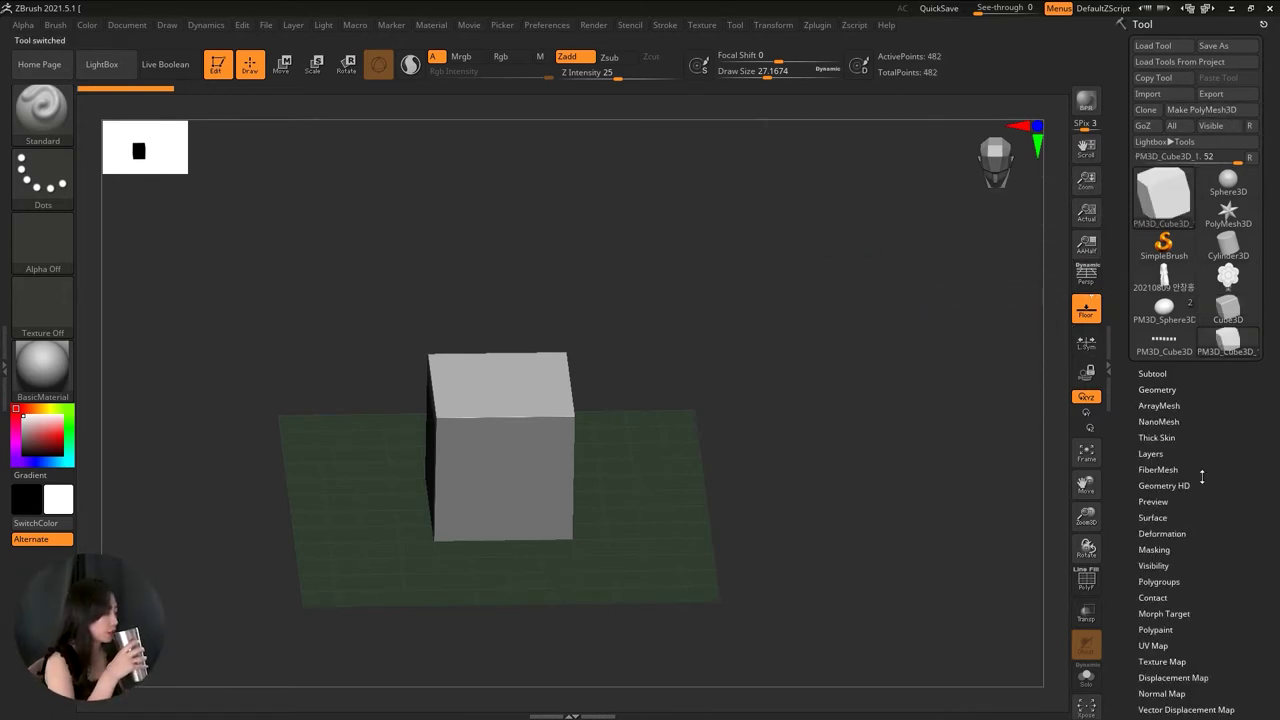
pyautogui.moveTo(1171, 469); pyautogui.dragTo(1221, 420)
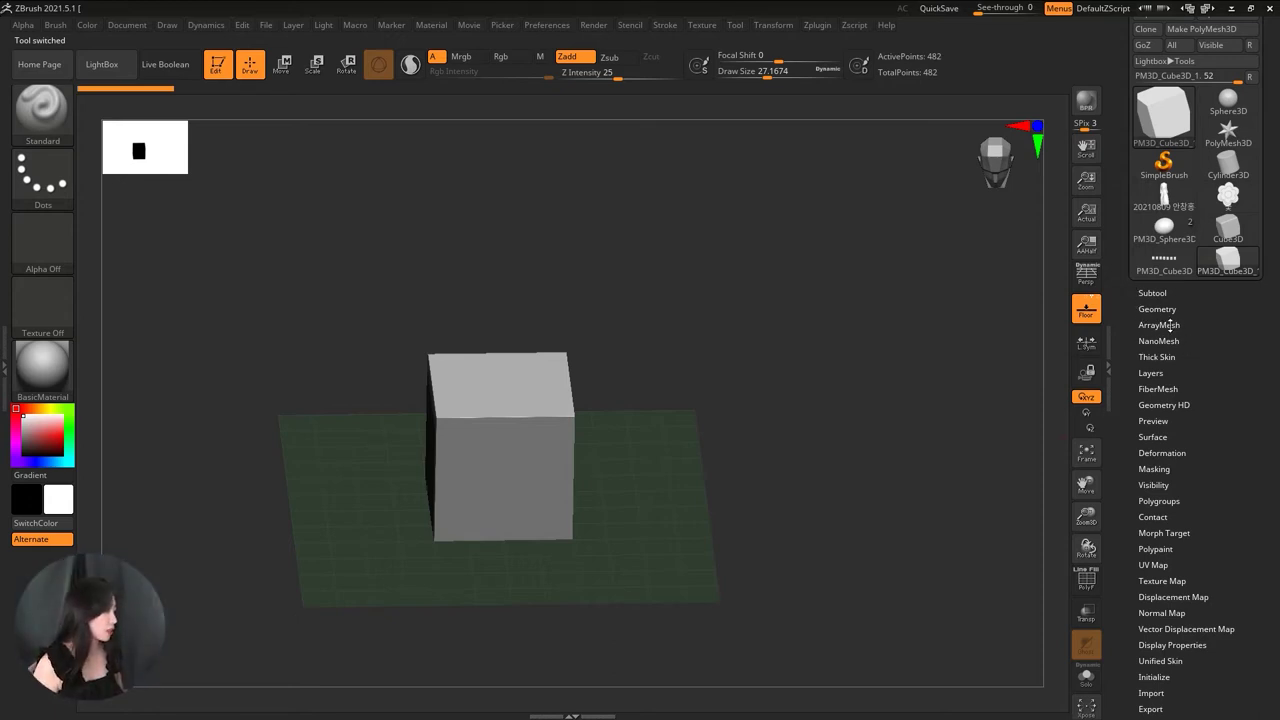
pyautogui.click(1160, 325)
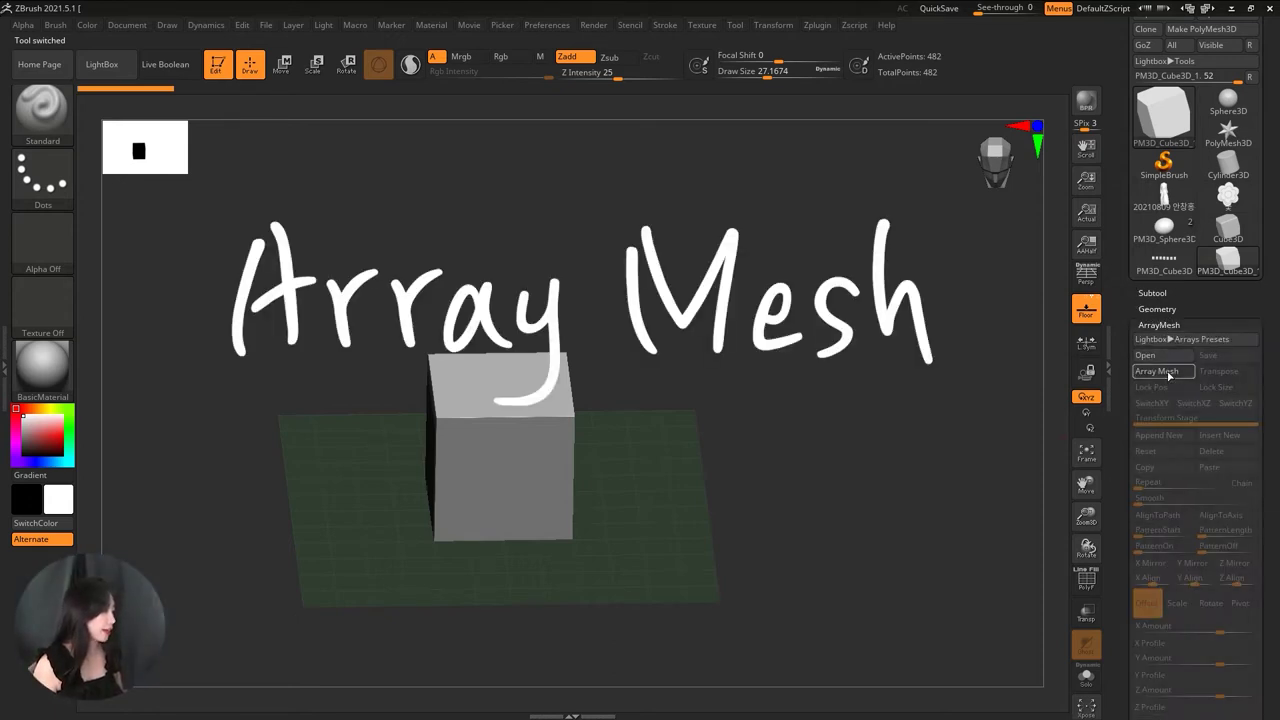
# - Enable Array Mesh on the cube, view it straight on, and turn on Lock Pos
pyautogui.scroll(-2, 1162, 310)
pyautogui.click(1160, 278)
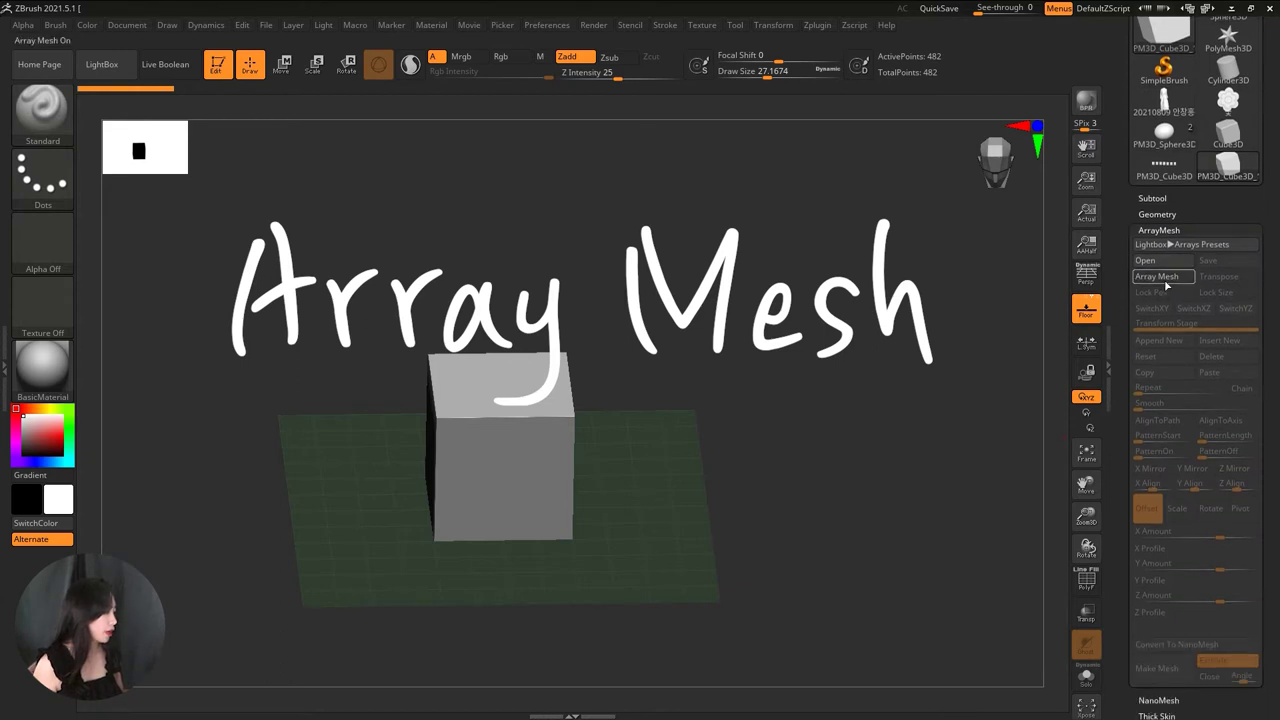
pyautogui.click(1165, 280)
pyautogui.moveTo(760, 420)
pyautogui.mouseDown()
pyautogui.moveTo(789, 423)
pyautogui.moveTo(753, 357)
pyautogui.moveTo(763, 377)
pyautogui.moveTo(777, 366)
pyautogui.mouseUp()
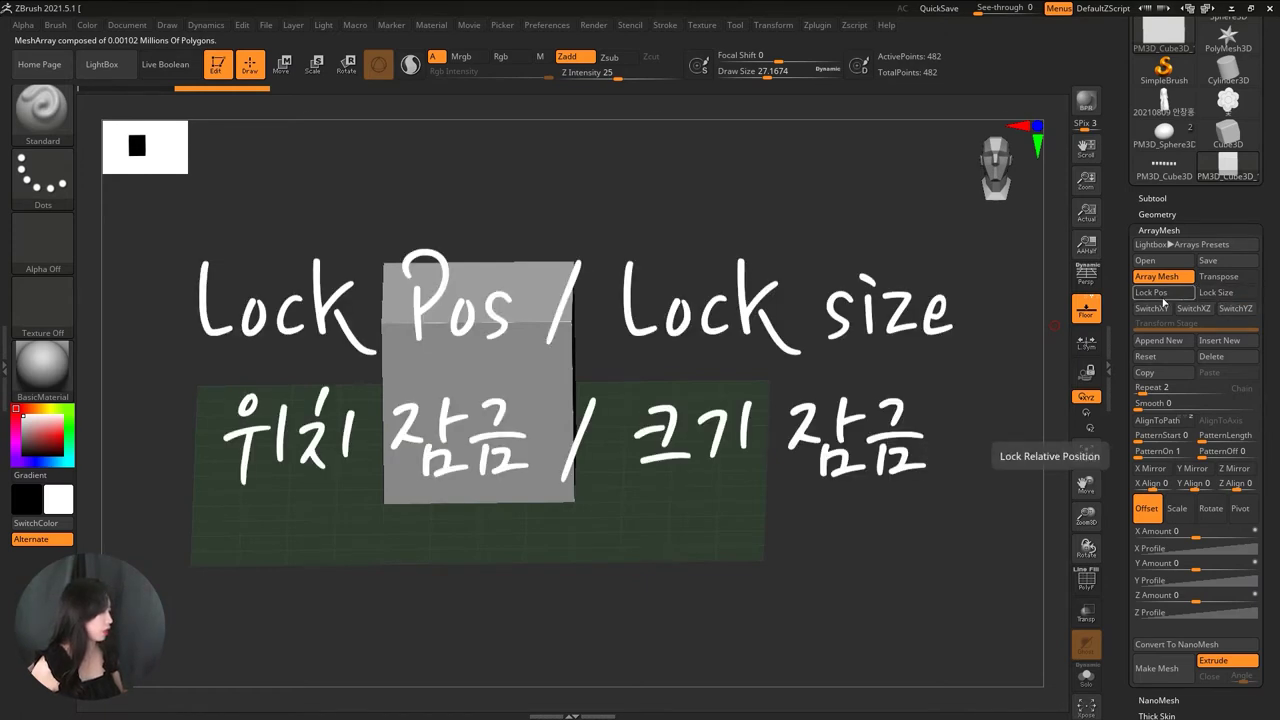
pyautogui.click(1156, 296)
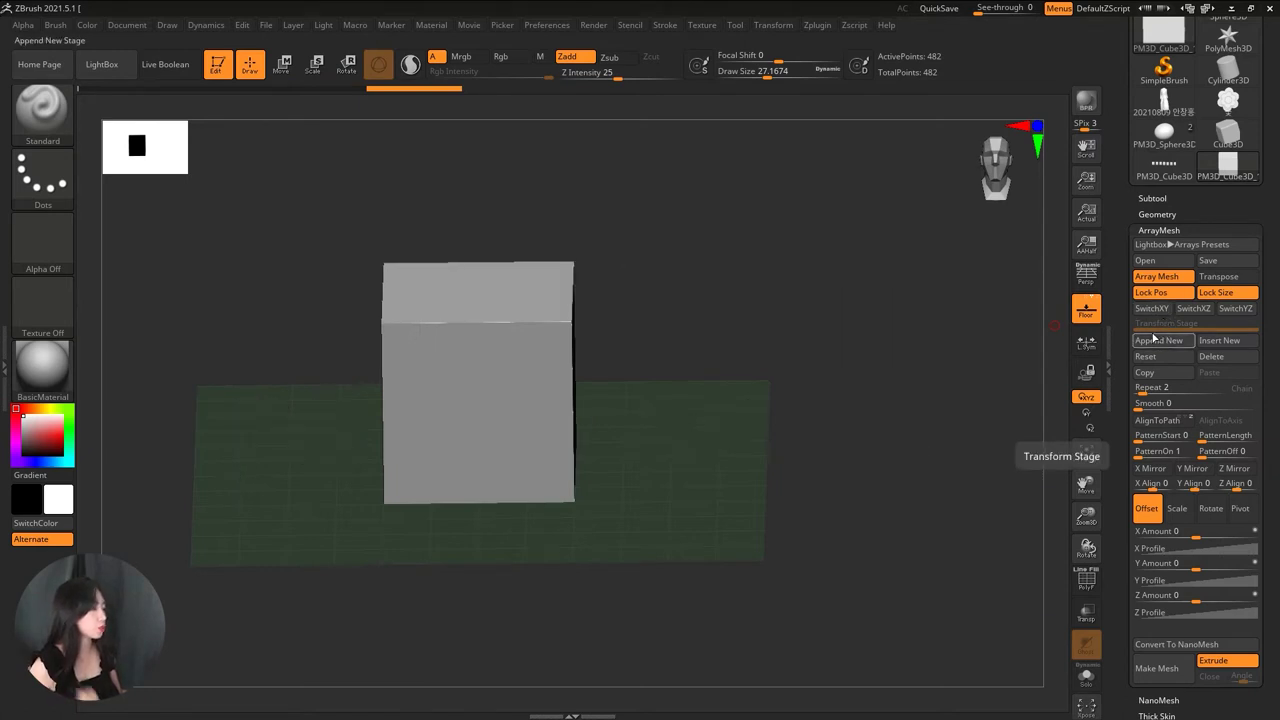
# - Set the ArrayMesh Repeat count to 4, then raise it to 6
pyautogui.moveTo(1113, 386); pyautogui.dragTo(1113, 291)
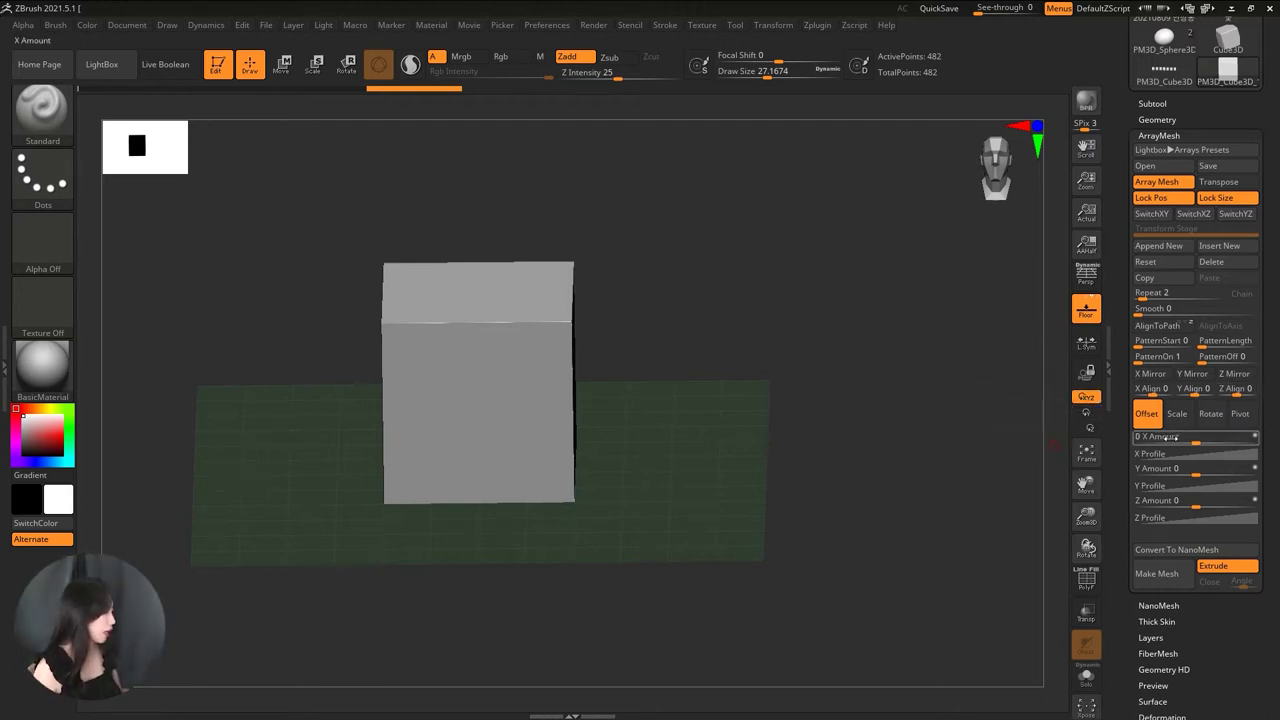
pyautogui.scroll(-3, 1131, 231)
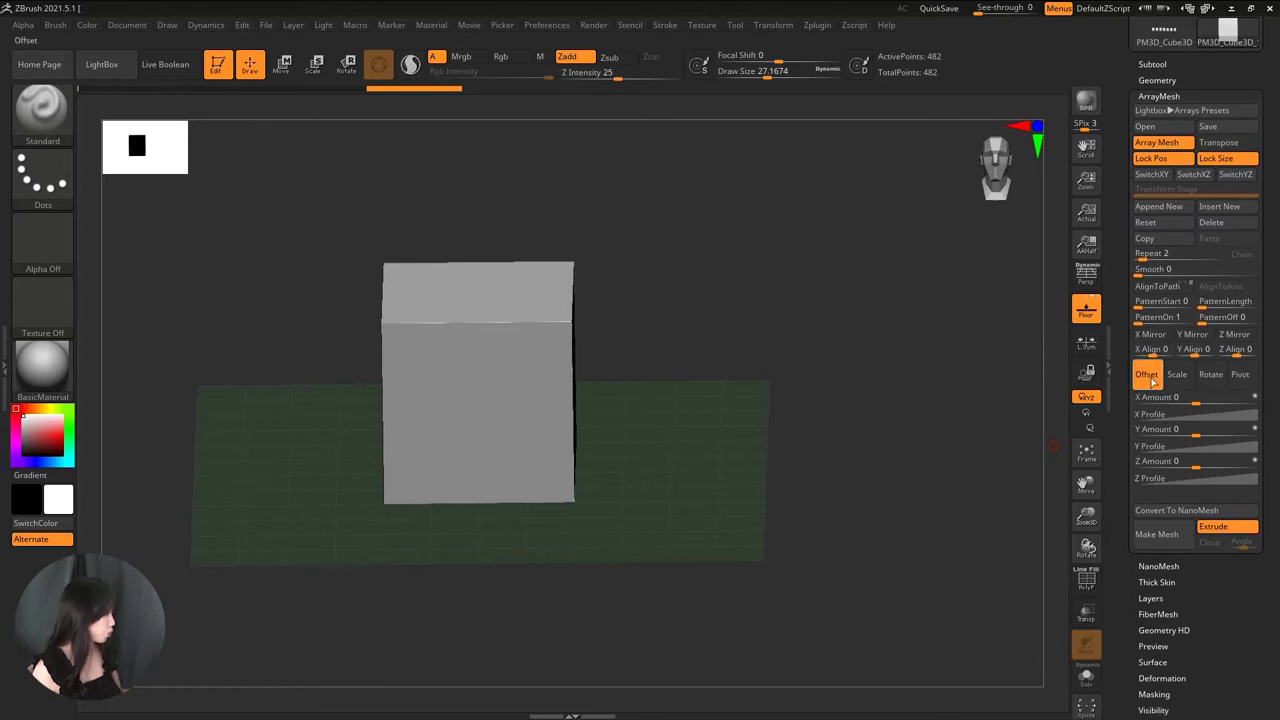
pyautogui.click(1150, 254)
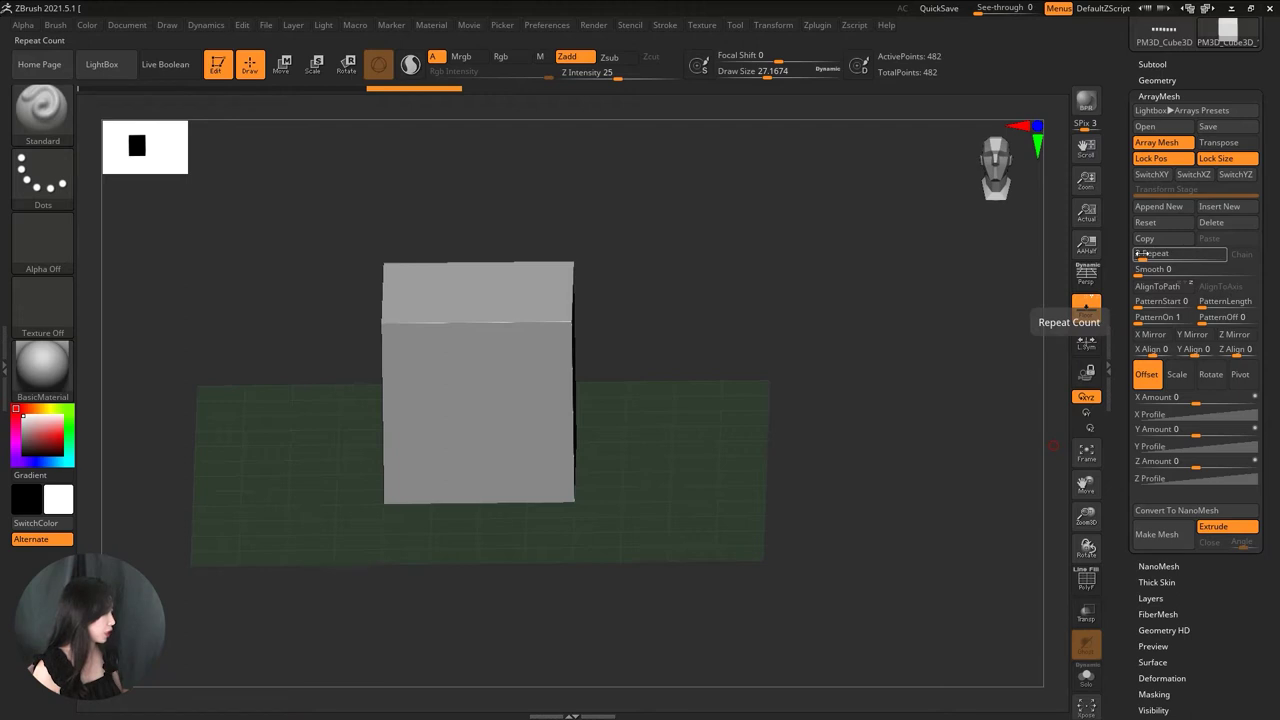
pyautogui.write('4')
pyautogui.press('Return')
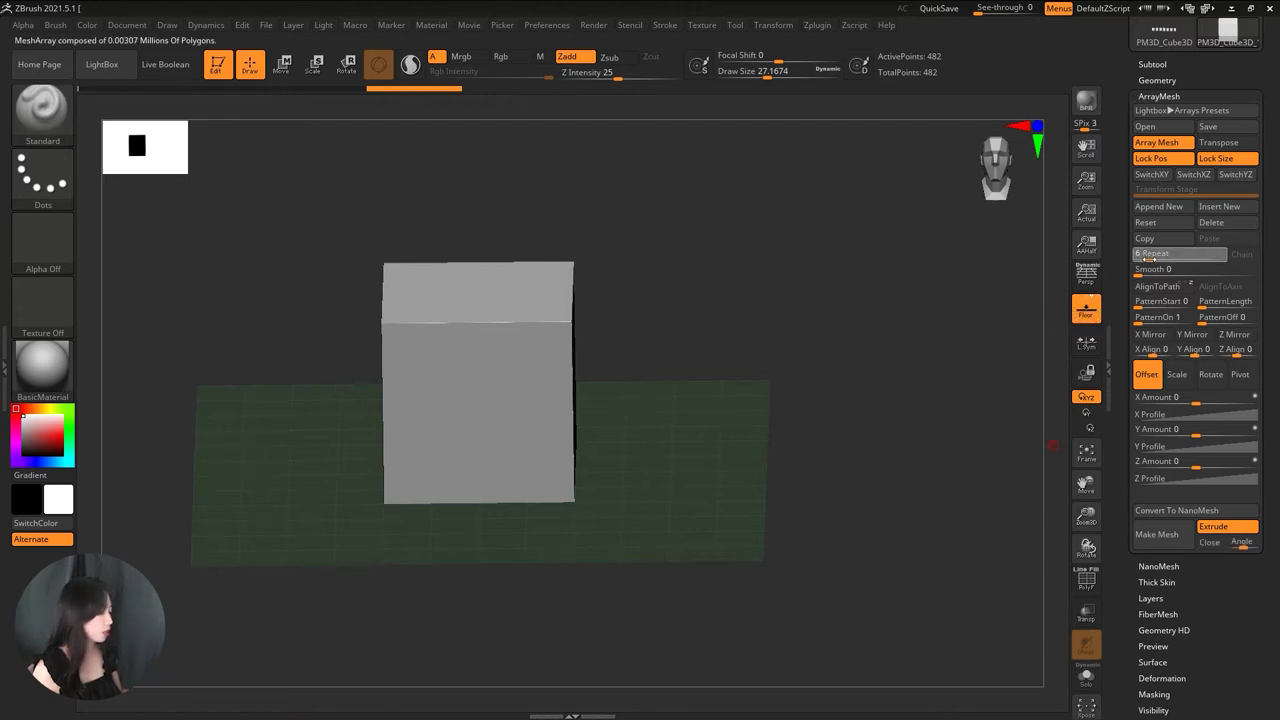
pyautogui.click(1149, 255)
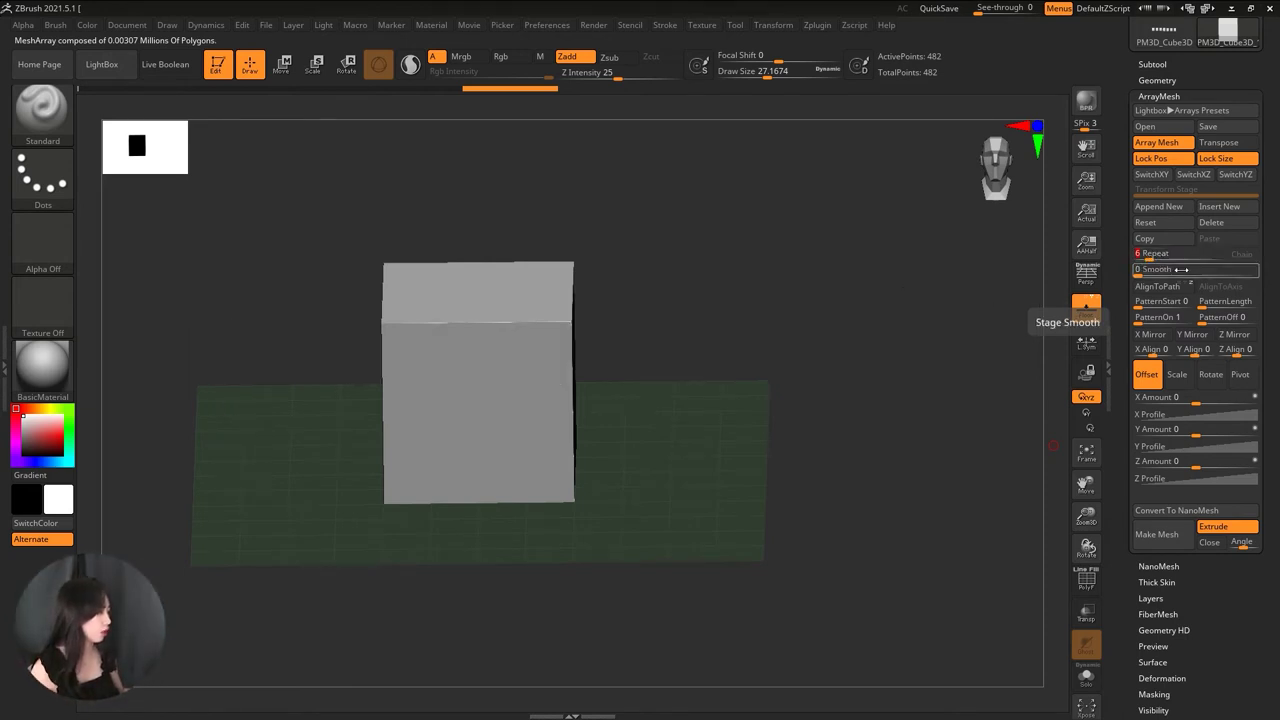
pyautogui.keyDown('alt'); pyautogui.moveTo(910, 316); pyautogui.dragTo(860, 358); pyautogui.keyUp('alt')
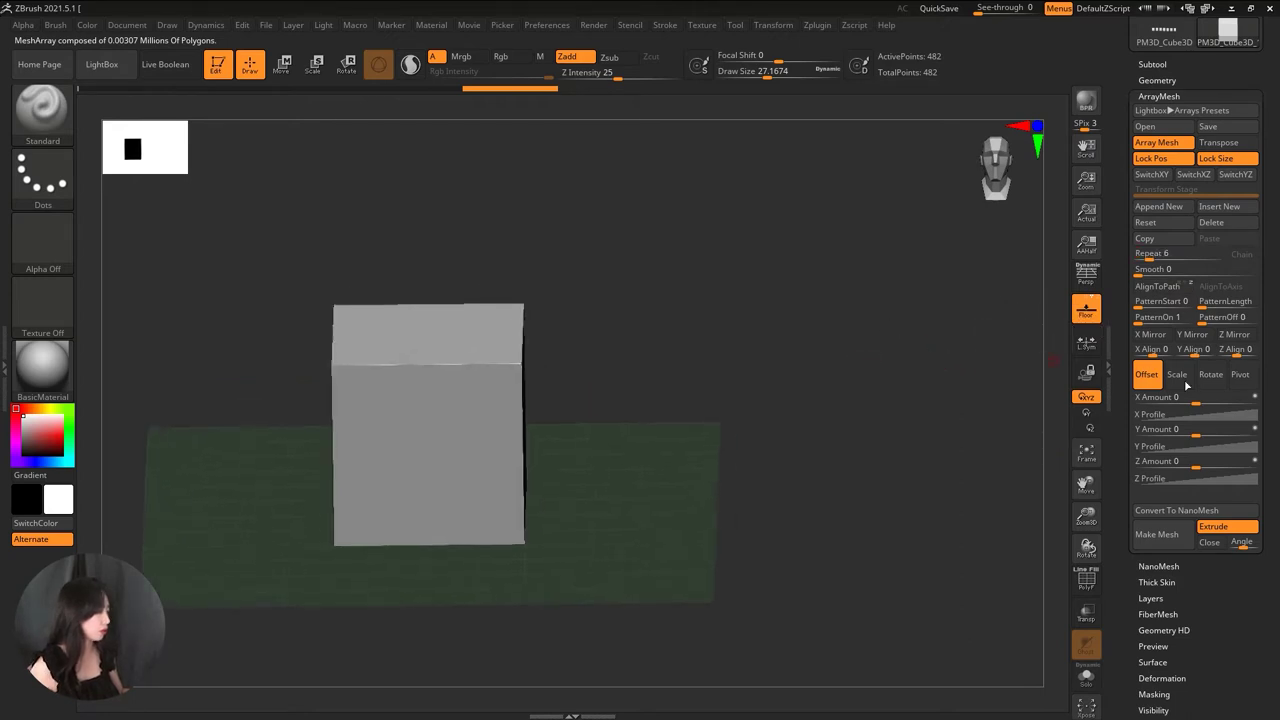
# - Activate Rotate transpose with R and orbit, pan and zoom around the cube
pyautogui.moveTo(975, 436)
pyautogui.mouseDown()
pyautogui.moveTo(806, 434)
pyautogui.moveTo(910, 421)
pyautogui.mouseUp()
pyautogui.press('r')
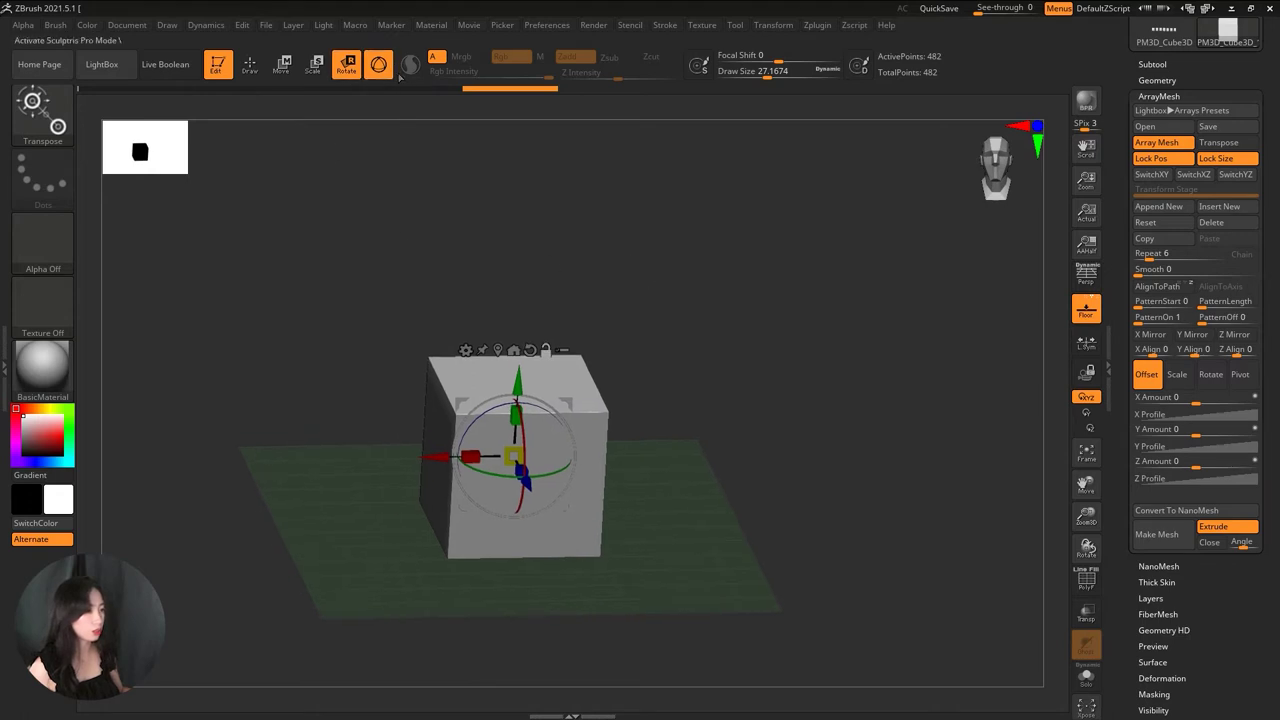
pyautogui.moveTo(629, 249); pyautogui.dragTo(540, 368)
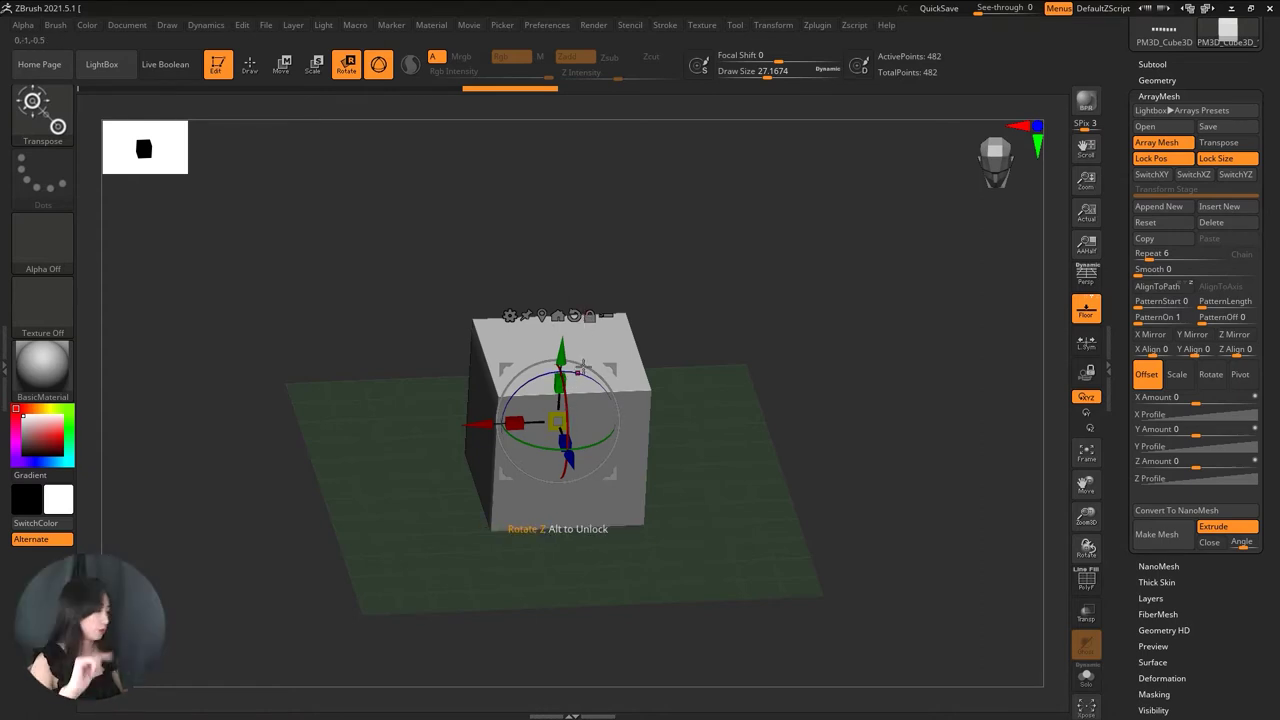
pyautogui.moveTo(695, 369)
pyautogui.mouseDown()
pyautogui.moveTo(704, 357)
pyautogui.moveTo(762, 385)
pyautogui.moveTo(743, 385)
pyautogui.mouseUp()
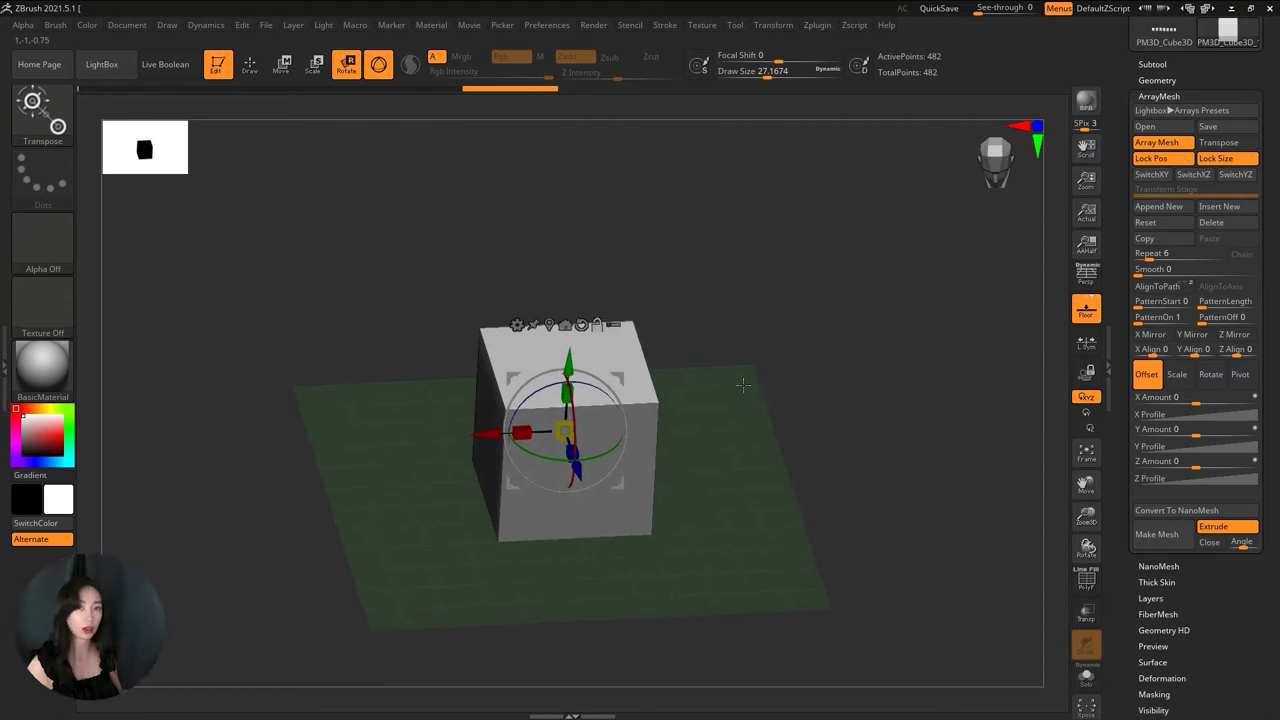
pyautogui.moveTo(766, 371); pyautogui.dragTo(771, 396)
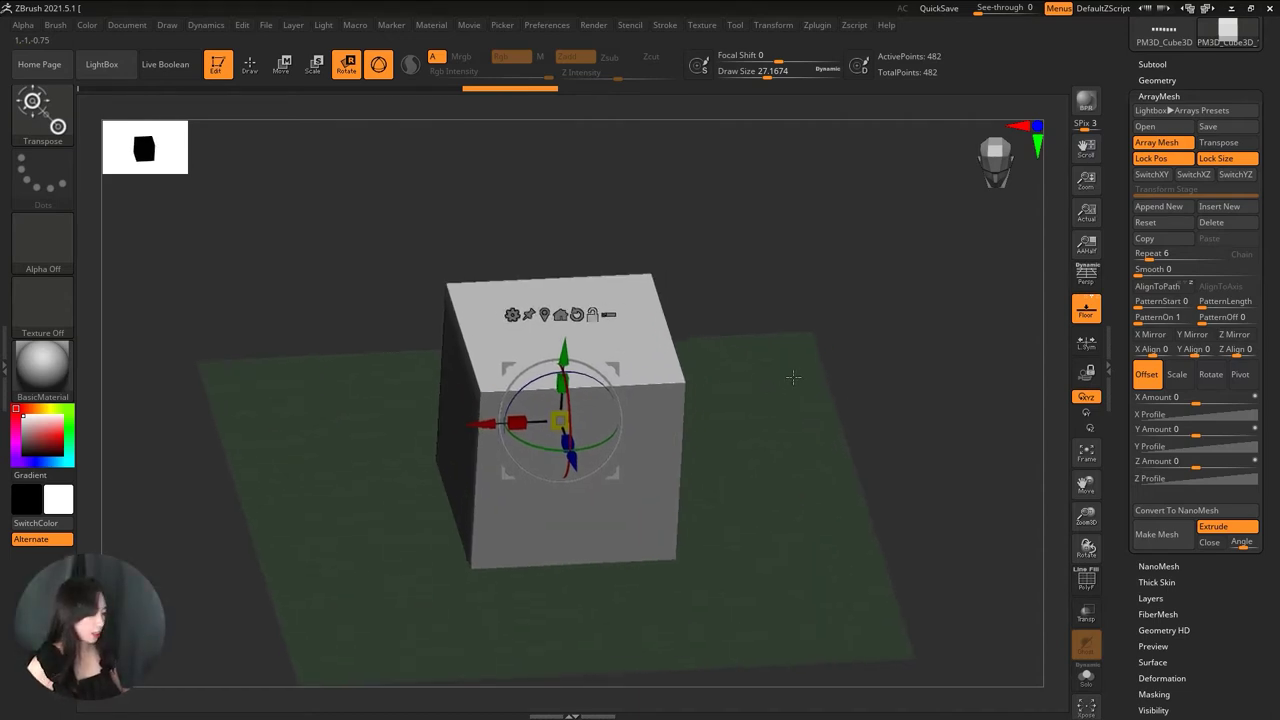
pyautogui.keyDown('alt'); pyautogui.moveTo(792, 377); pyautogui.dragTo(797, 328); pyautogui.keyUp('alt')
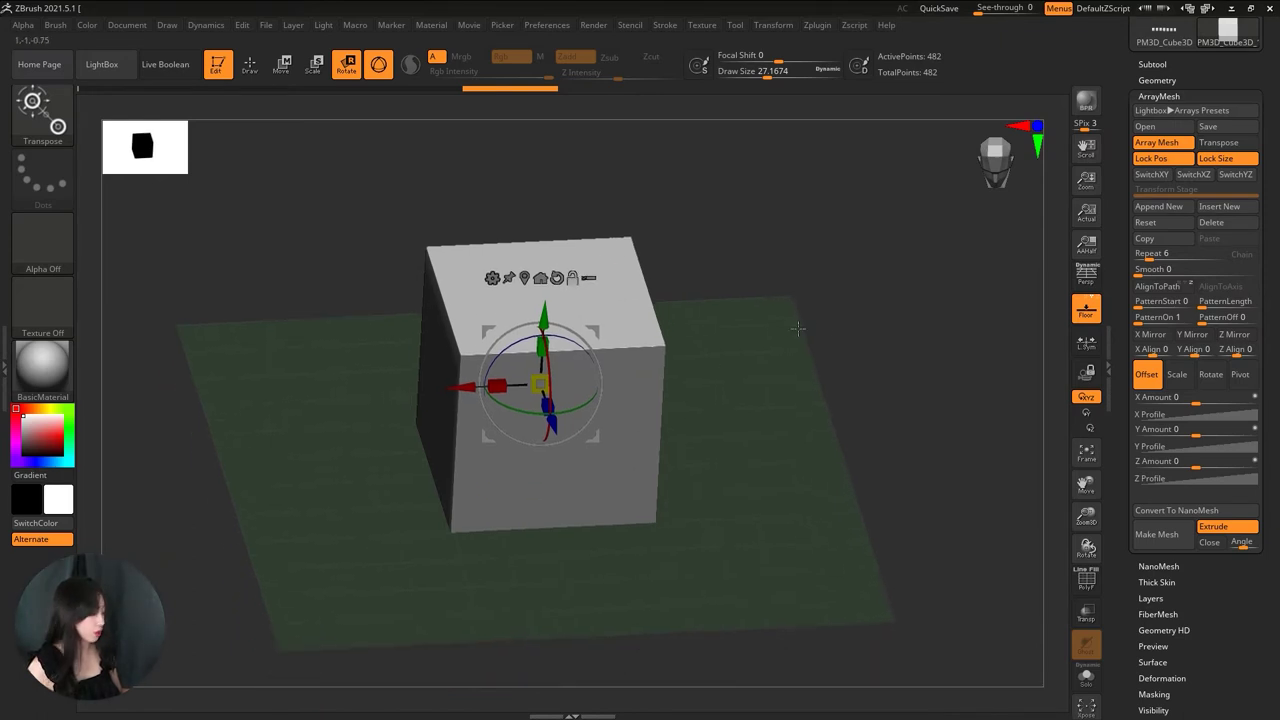
pyautogui.scroll(-1, 1200, 396)
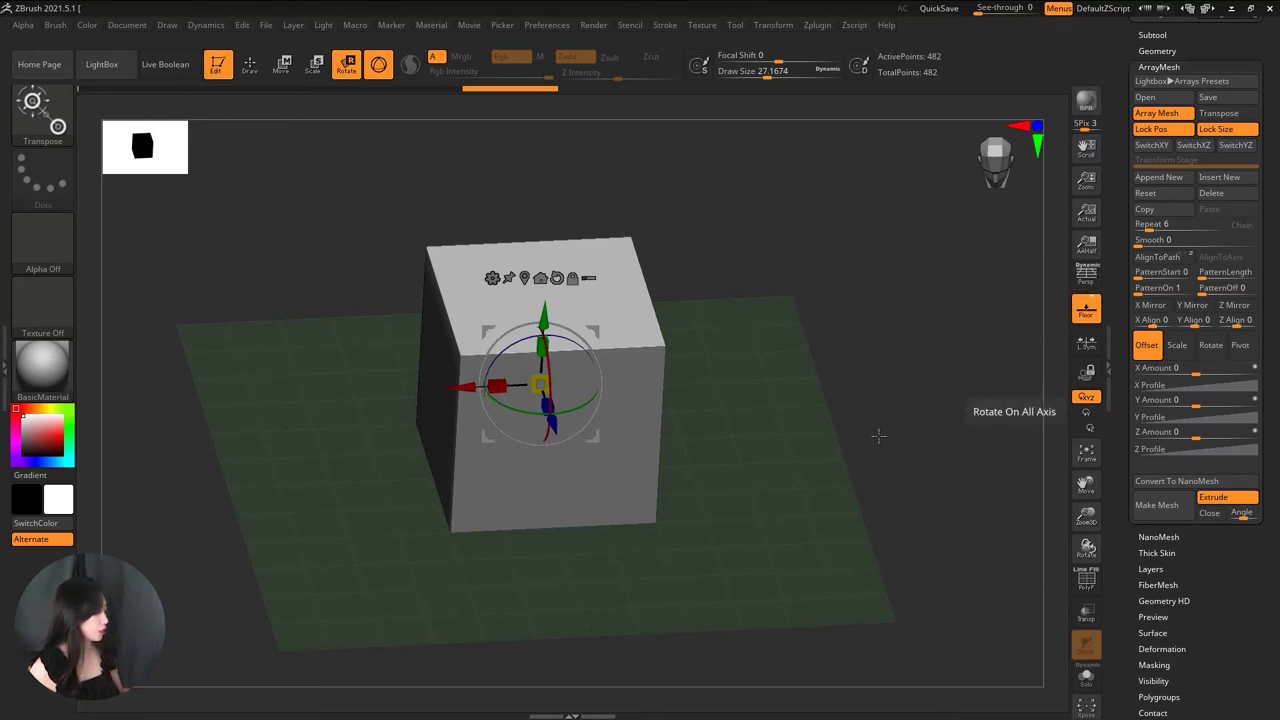
pyautogui.scroll(-3, 877, 434)
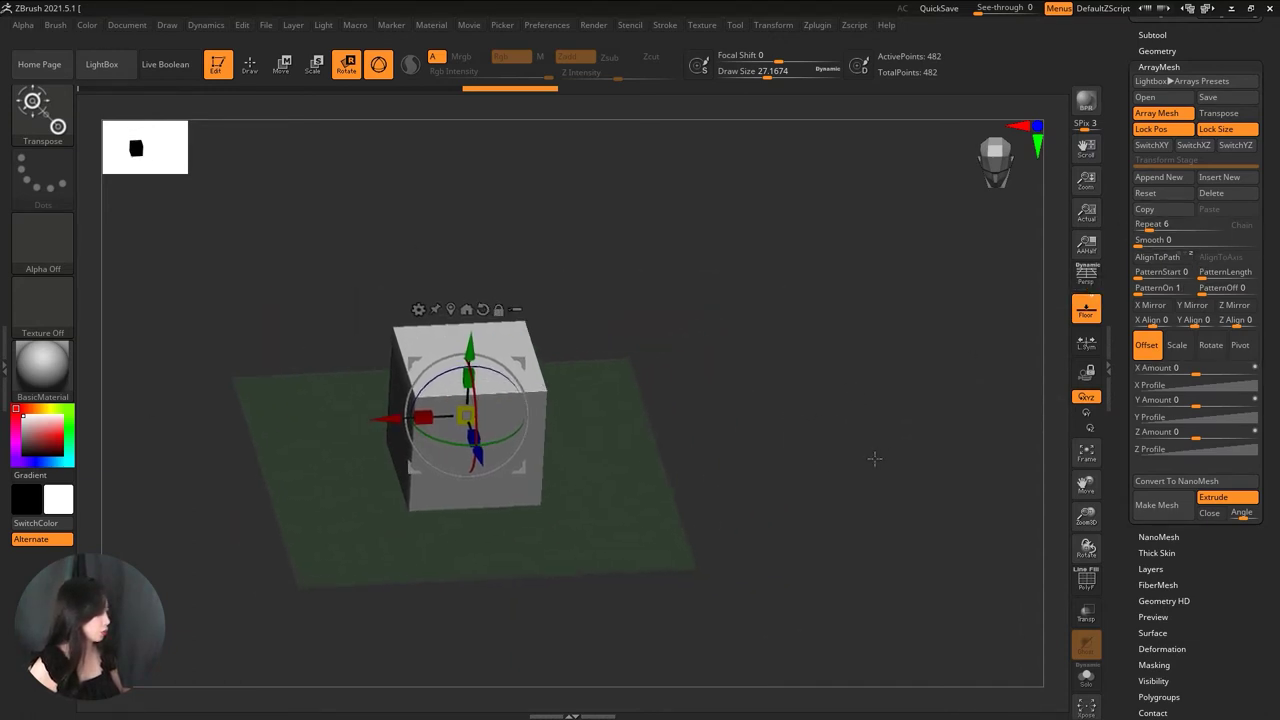
# - Try spreading the copies along X, then reset Offset X Amount to 0
pyautogui.moveTo(1196, 369); pyautogui.dragTo(1231, 367)
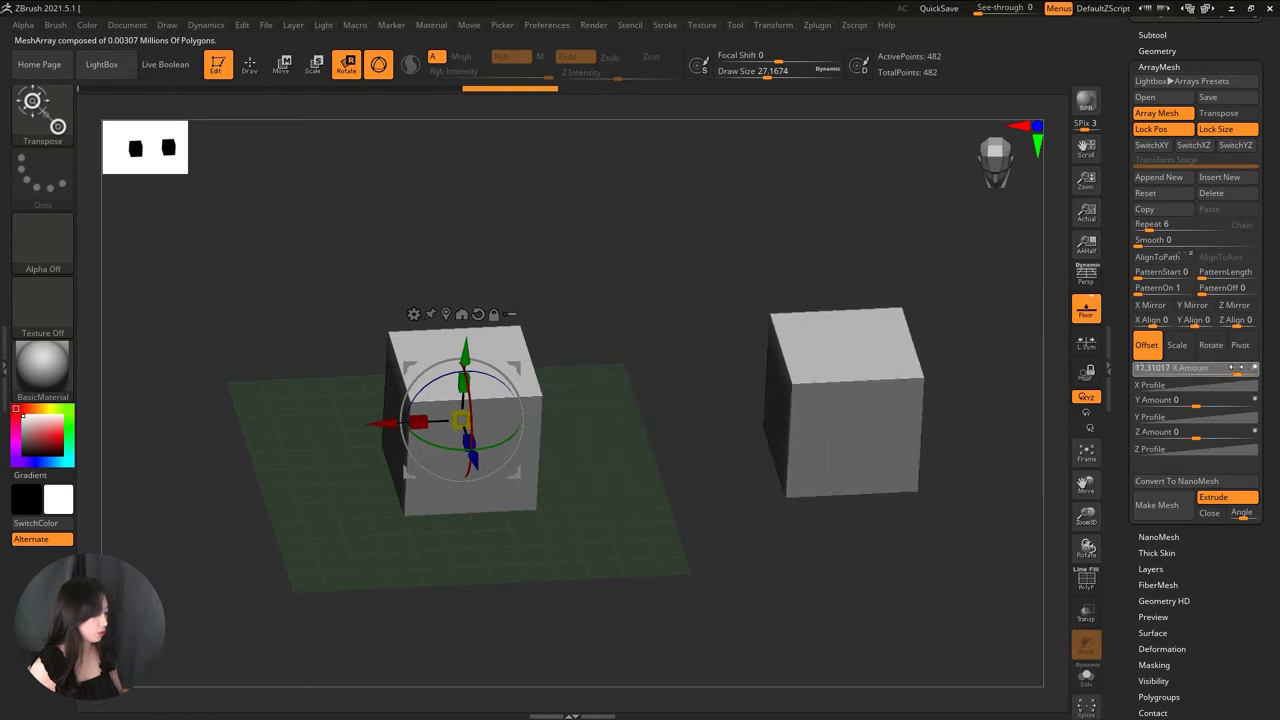
pyautogui.moveTo(929, 537)
pyautogui.mouseDown()
pyautogui.moveTo(856, 568)
pyautogui.moveTo(883, 526)
pyautogui.mouseUp()
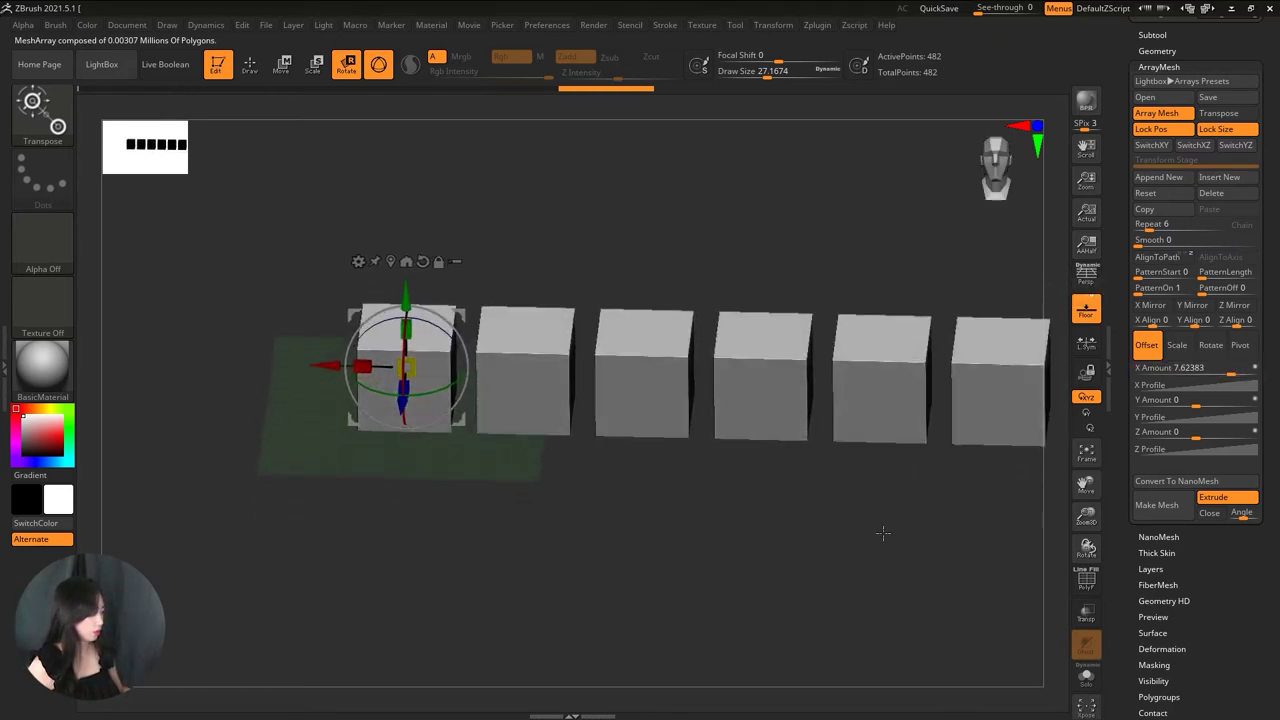
pyautogui.moveTo(1224, 368); pyautogui.dragTo(1160, 368)
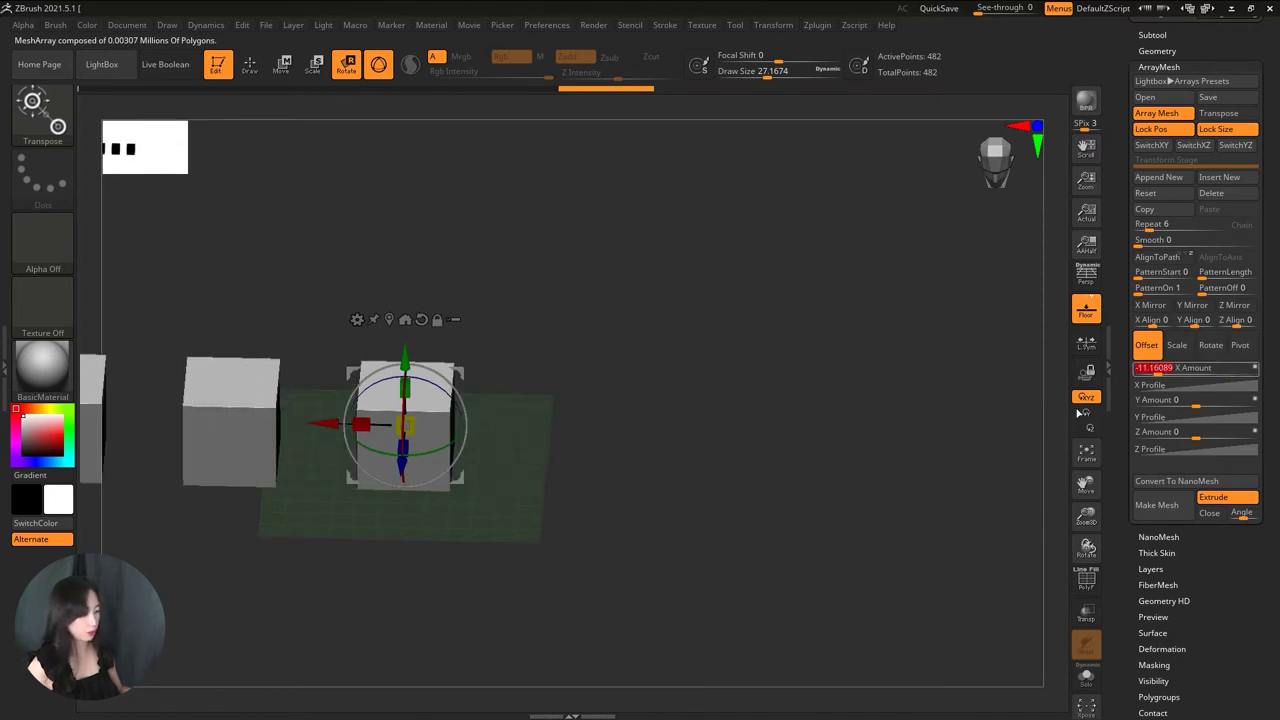
pyautogui.moveTo(686, 366)
pyautogui.keyDown('alt'); pyautogui.mouseDown()
pyautogui.moveTo(990, 546)
pyautogui.moveTo(790, 431)
pyautogui.mouseUp(); pyautogui.keyUp('alt')
pyautogui.click(1199, 368)
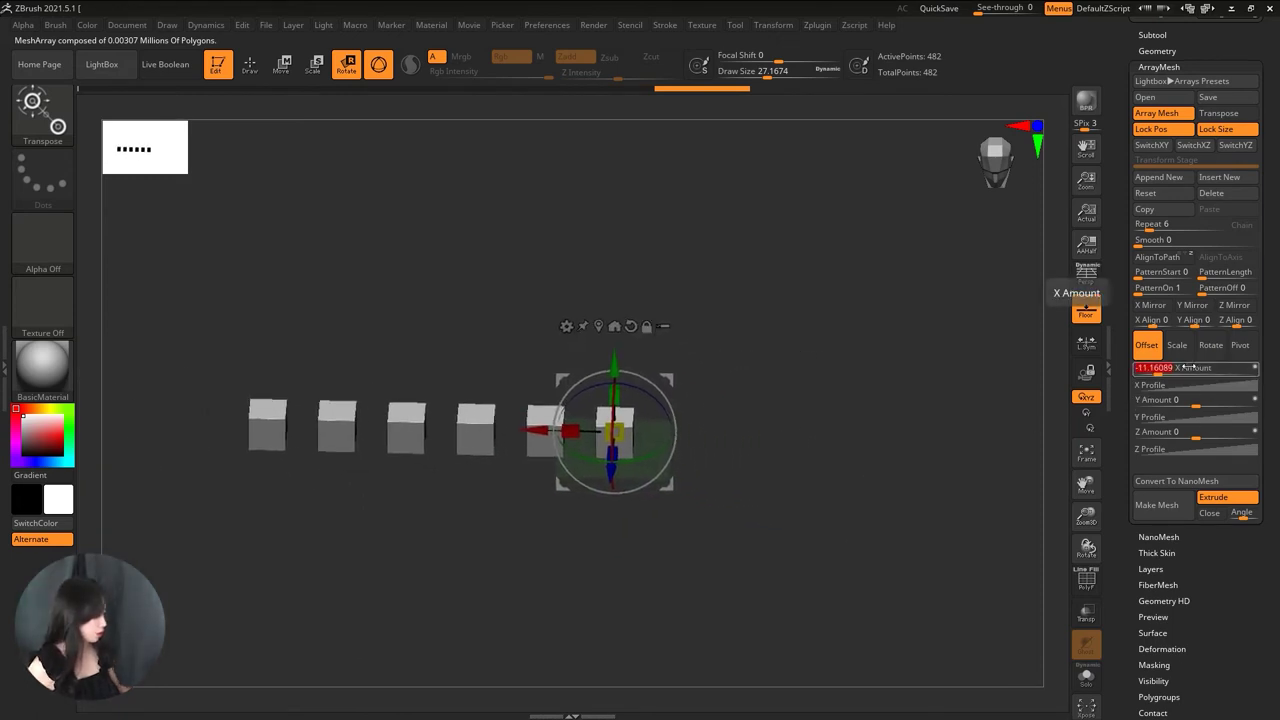
pyautogui.write('0')
pyautogui.press('Return')
# - Try spreading the copies into a vertical column, then reset Y Amount to 0
pyautogui.click(1153, 400)
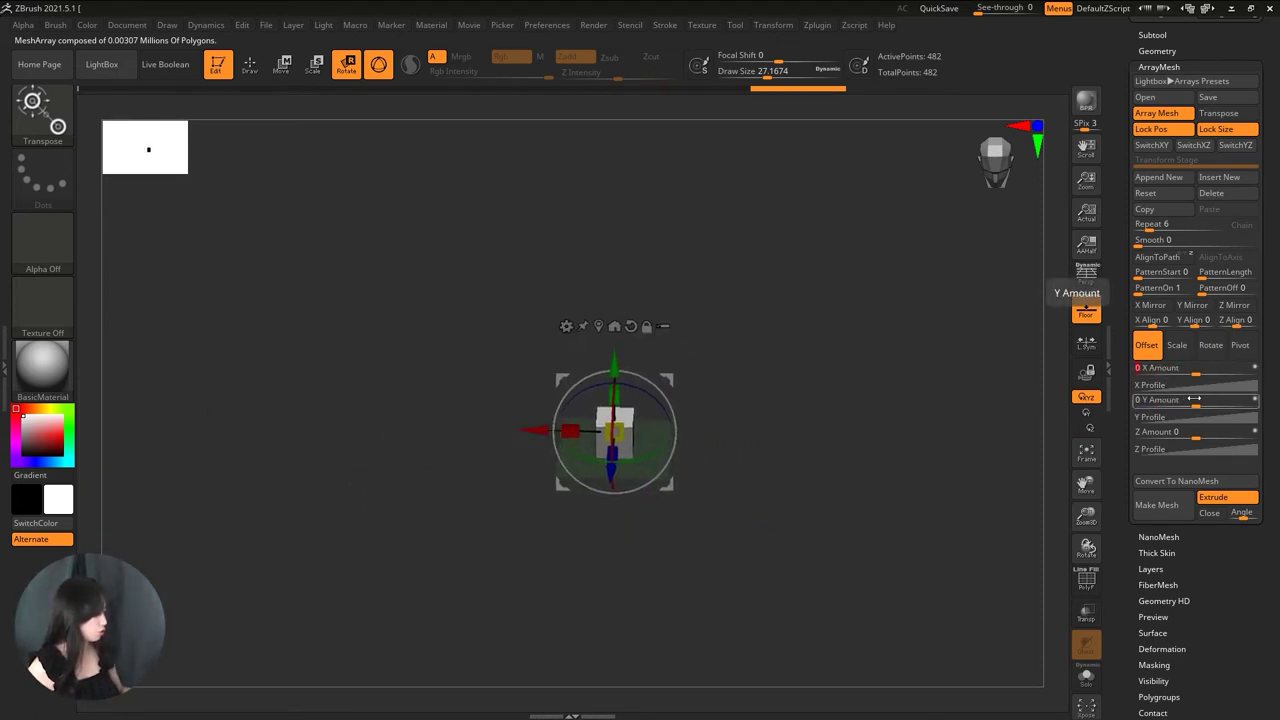
pyautogui.moveTo(1196, 403); pyautogui.dragTo(1235, 403)
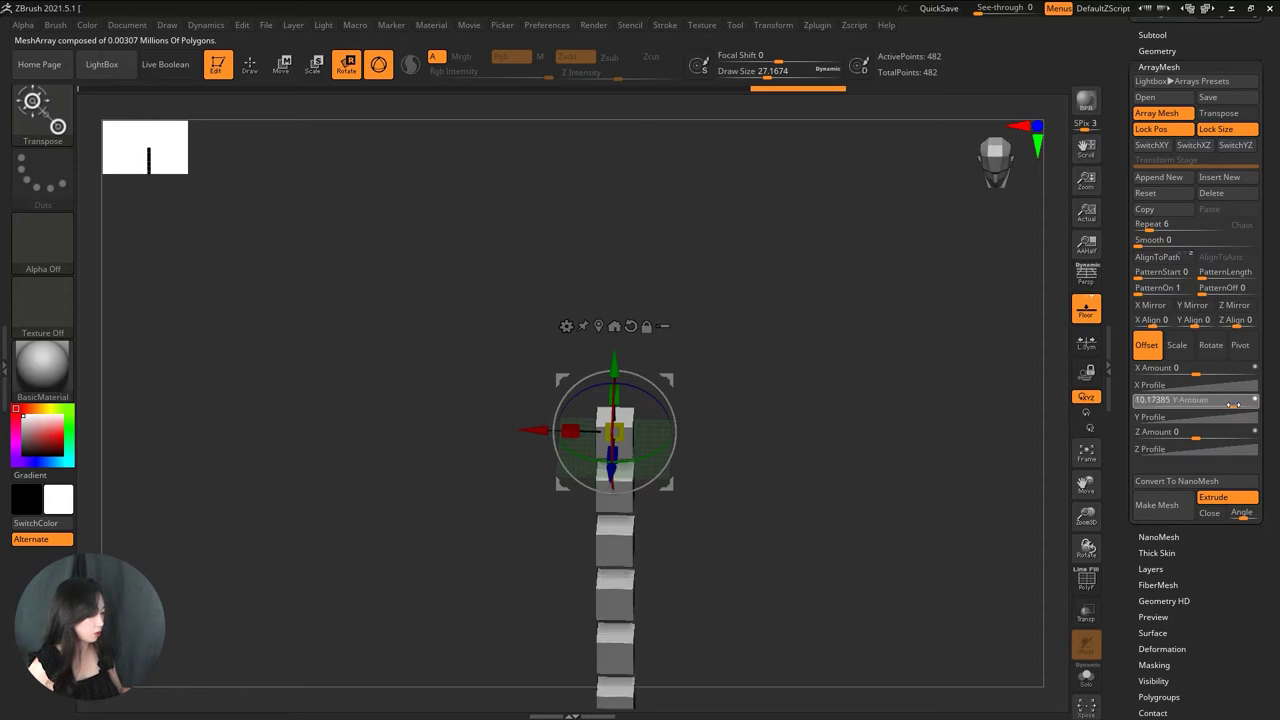
pyautogui.moveTo(1234, 403); pyautogui.dragTo(1153, 401)
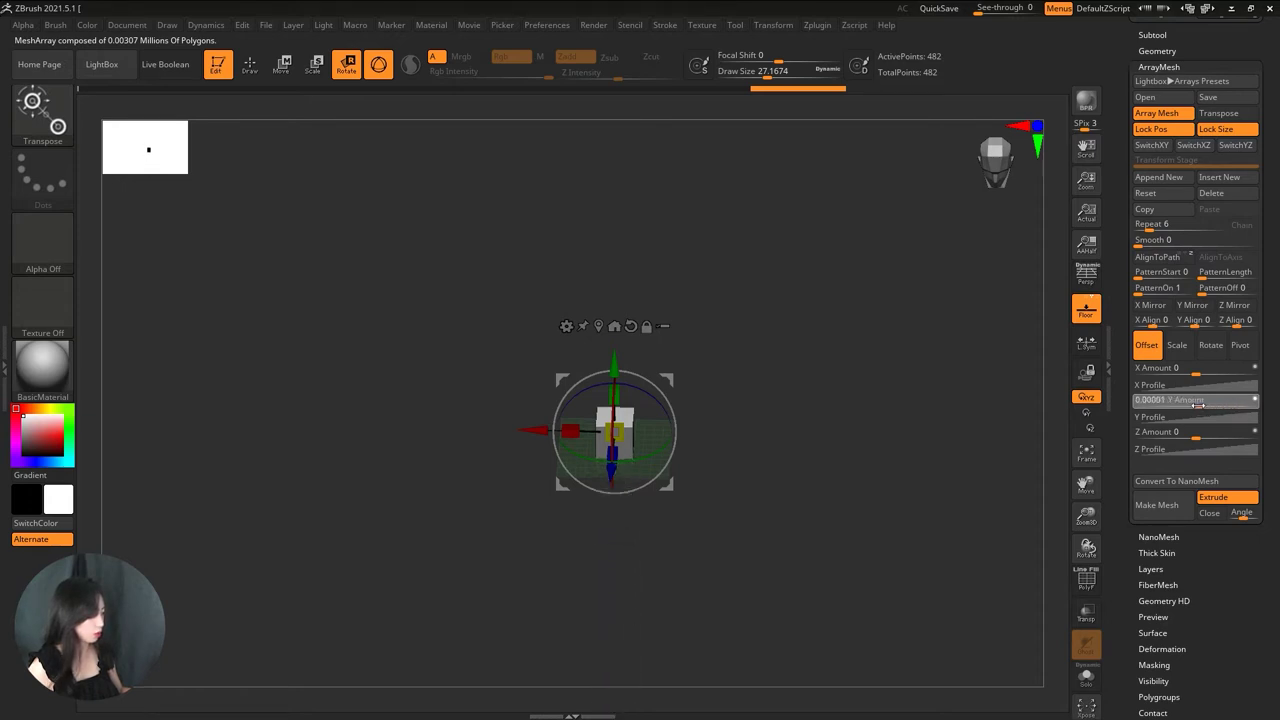
pyautogui.click(1153, 400)
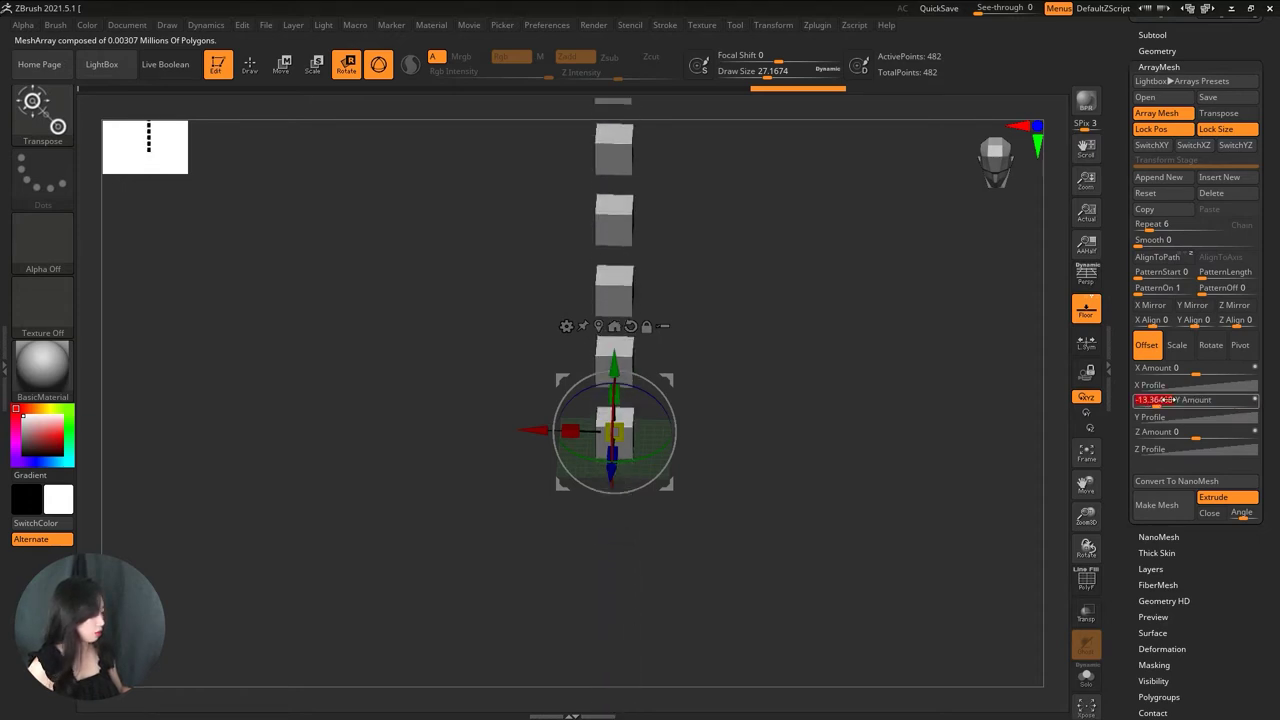
pyautogui.write('0')
pyautogui.press('Return')
# - Set Z Amount to 0 and X Amount to 11.16089, forming a horizontal row
pyautogui.click(1165, 432)
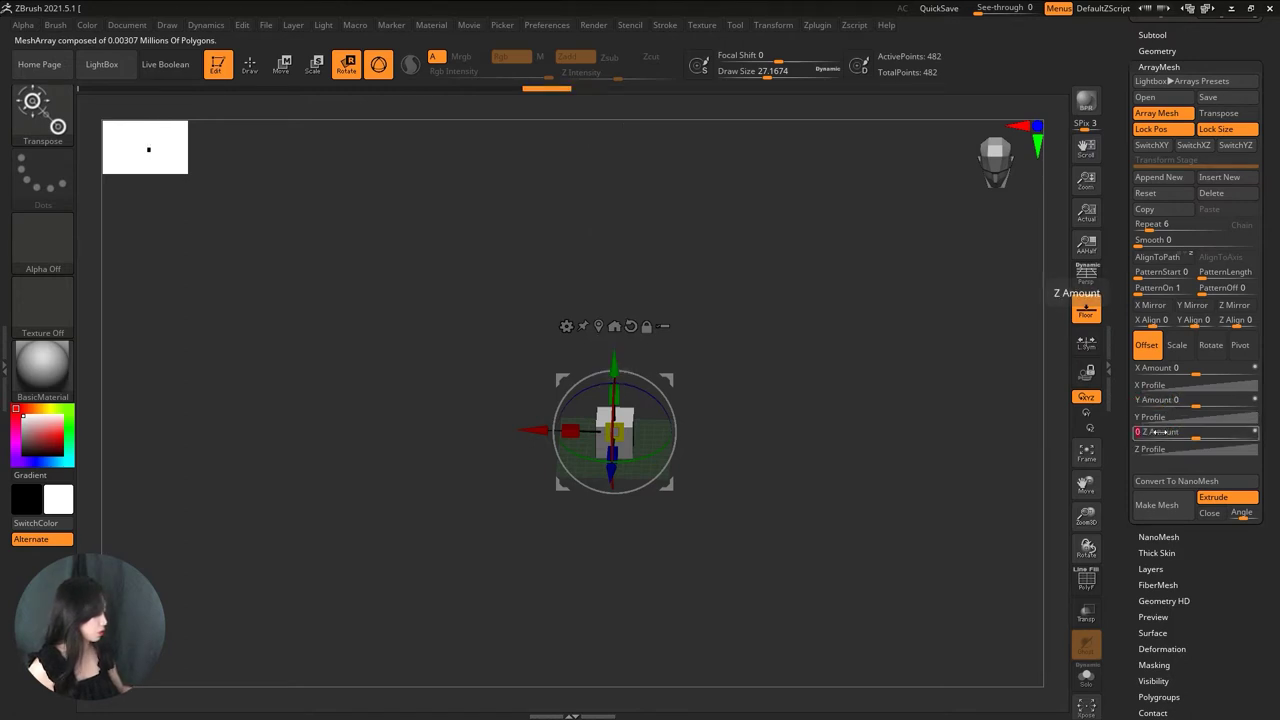
pyautogui.moveTo(1195, 437)
pyautogui.mouseDown()
pyautogui.moveTo(1220, 437)
pyautogui.moveTo(1140, 432)
pyautogui.mouseUp()
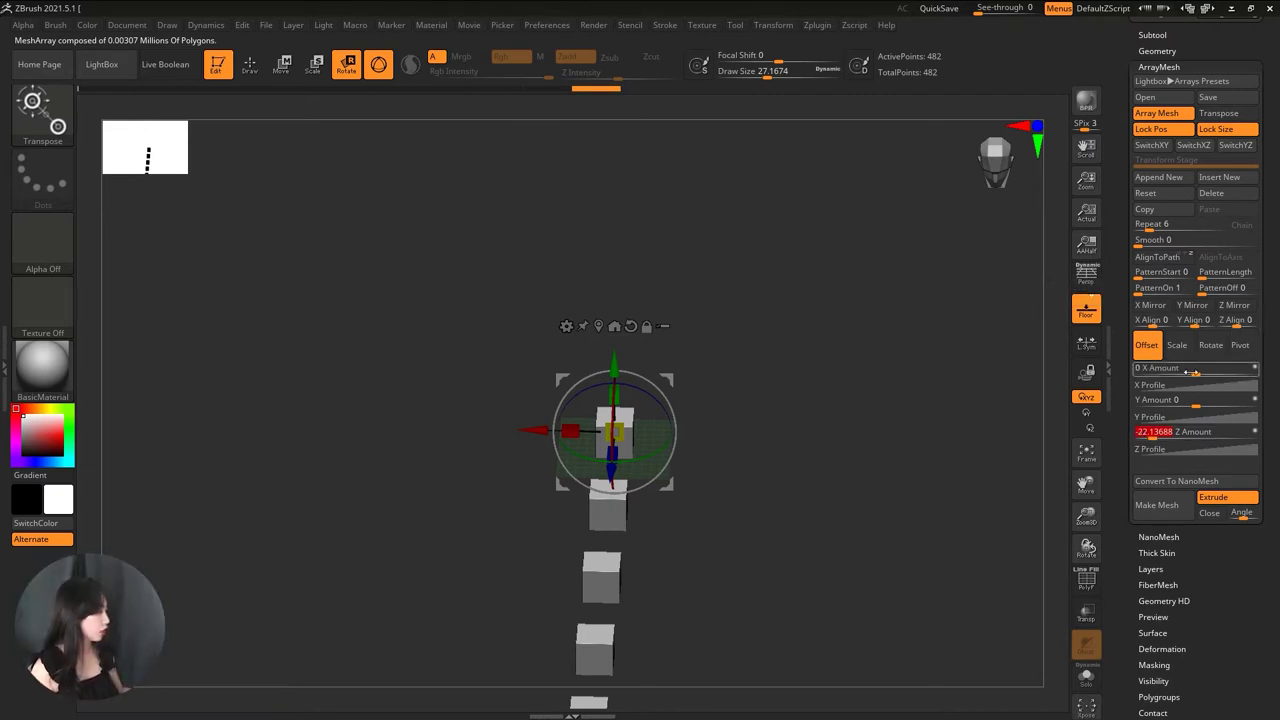
pyautogui.write('0')
pyautogui.press('Return')
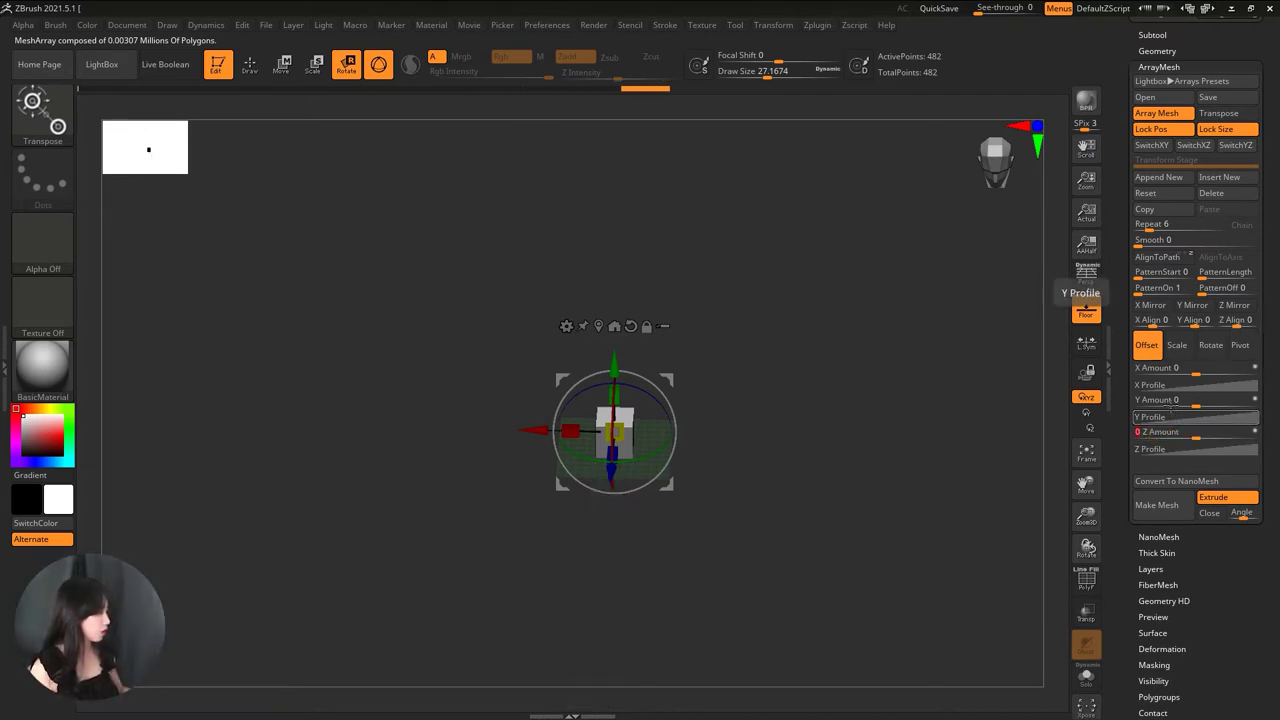
pyautogui.moveTo(1196, 373)
pyautogui.mouseDown()
pyautogui.moveTo(1237, 369)
pyautogui.moveTo(1225, 371)
pyautogui.mouseUp()
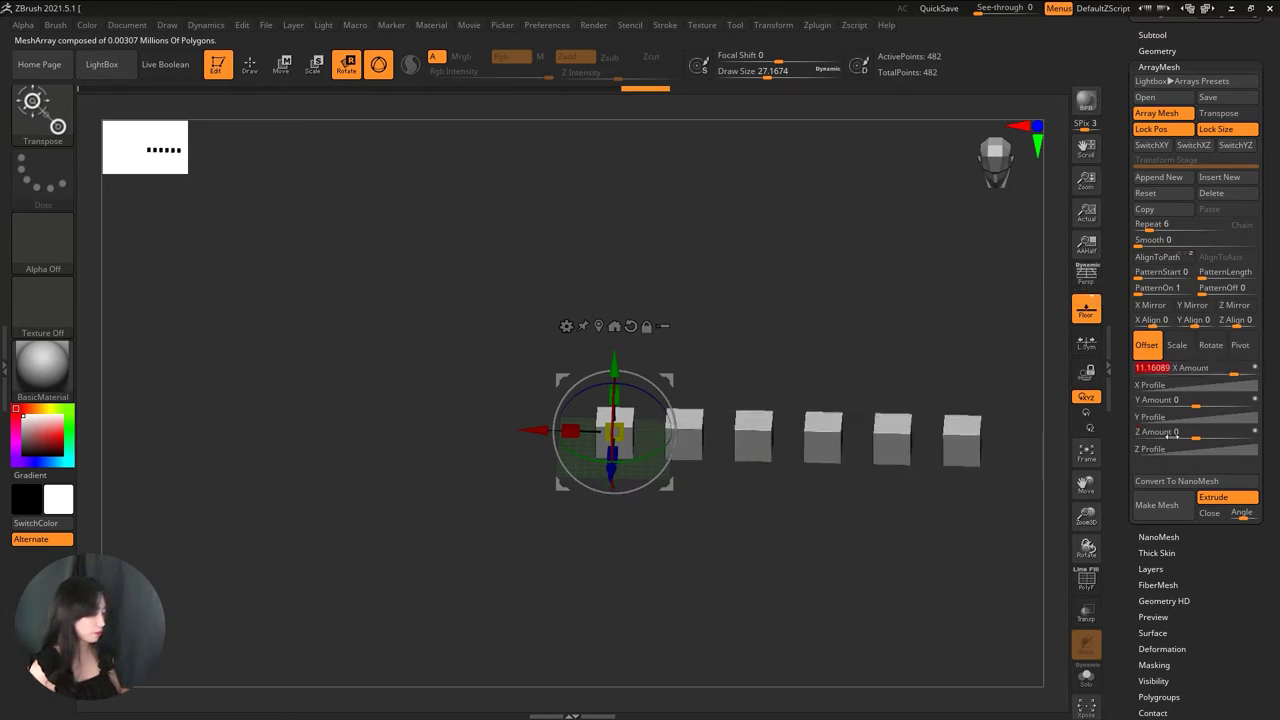
pyautogui.keyDown('alt'); pyautogui.moveTo(992, 496); pyautogui.dragTo(934, 461); pyautogui.keyUp('alt')
pyautogui.keyDown('alt'); pyautogui.moveTo(829, 416); pyautogui.dragTo(819, 420); pyautogui.keyUp('alt')
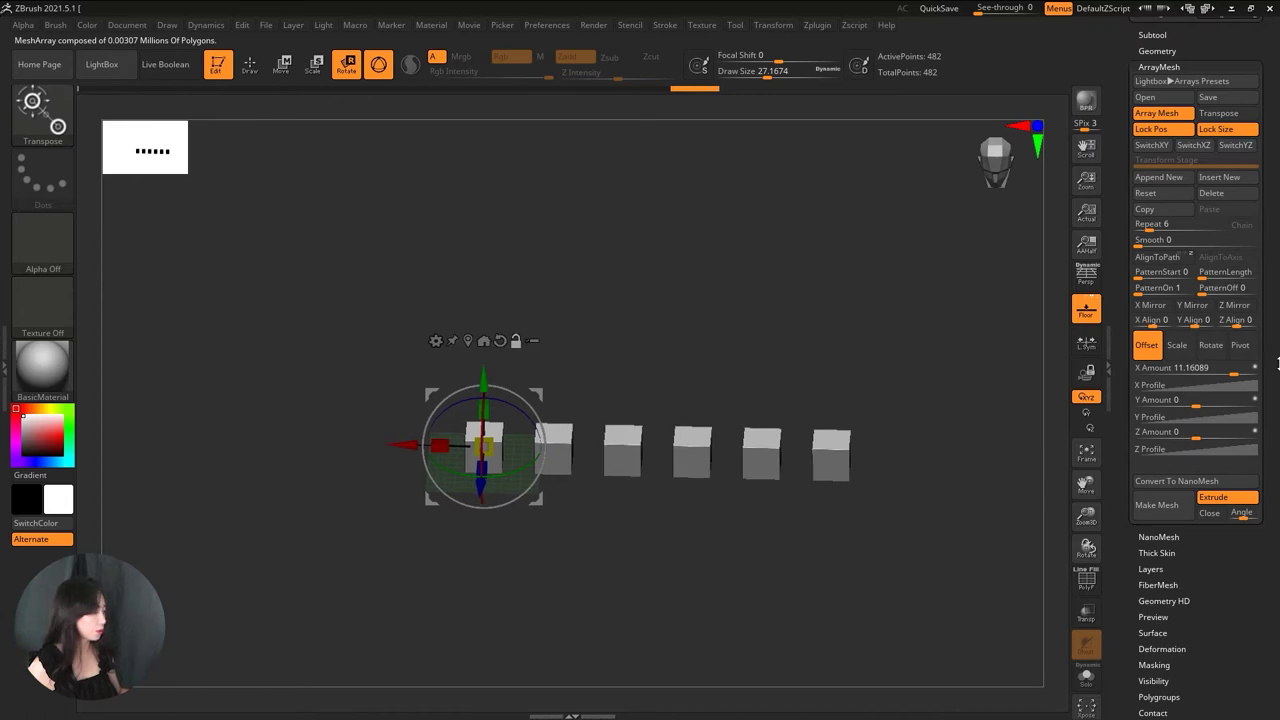
# - Open ArrayMesh Scale, try X Amount 0.0001, then restore it to 1
pyautogui.click(1178, 347)
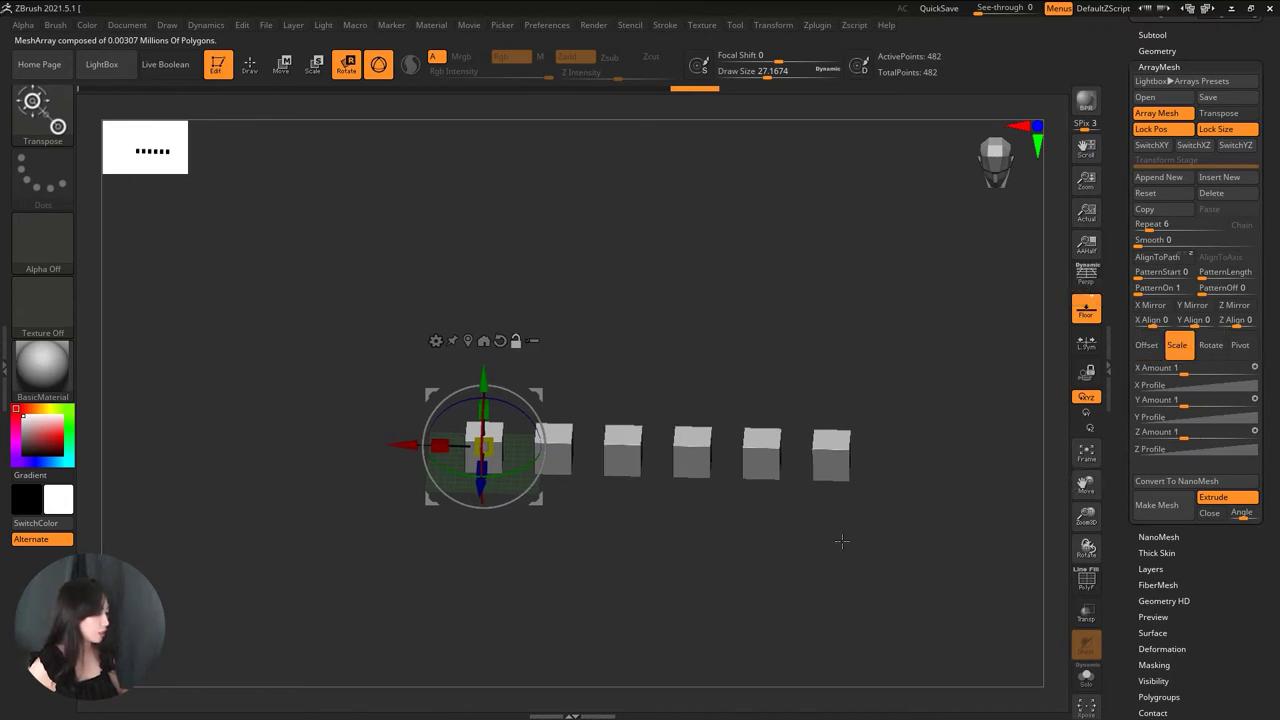
pyautogui.keyDown('alt'); pyautogui.moveTo(836, 543); pyautogui.dragTo(811, 558); pyautogui.keyUp('alt')
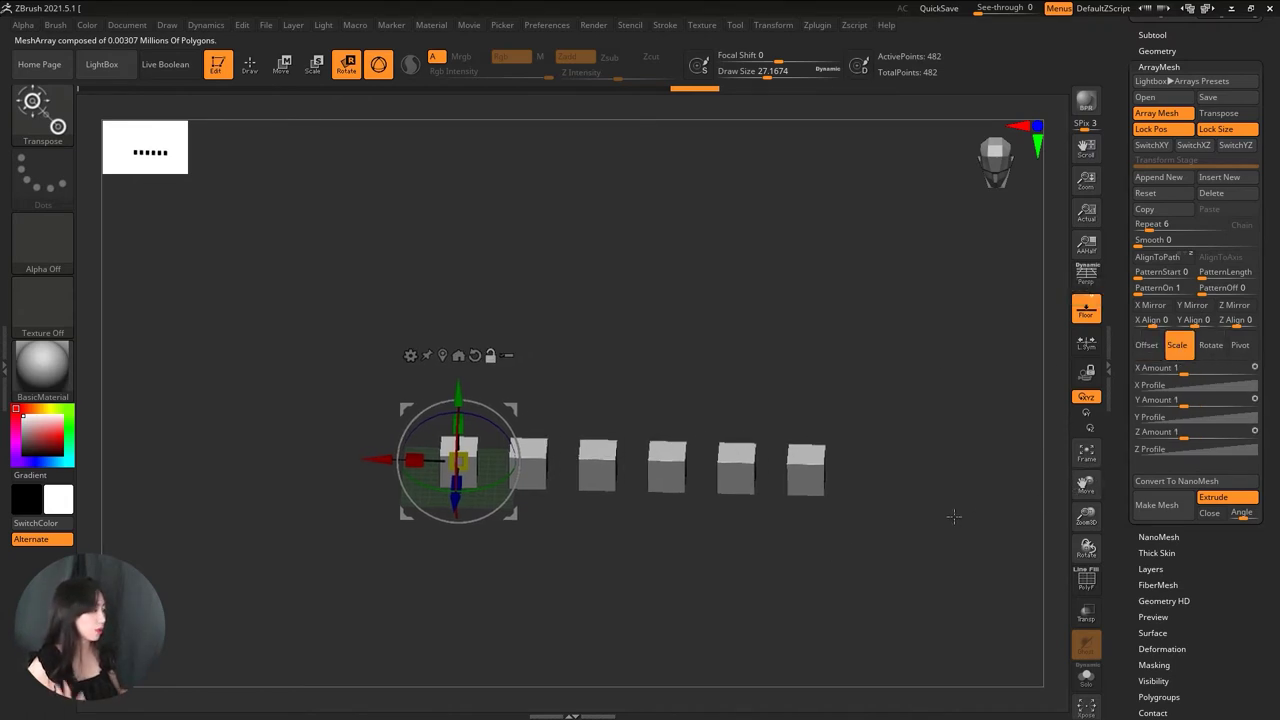
pyautogui.moveTo(1185, 370); pyautogui.dragTo(1190, 369)
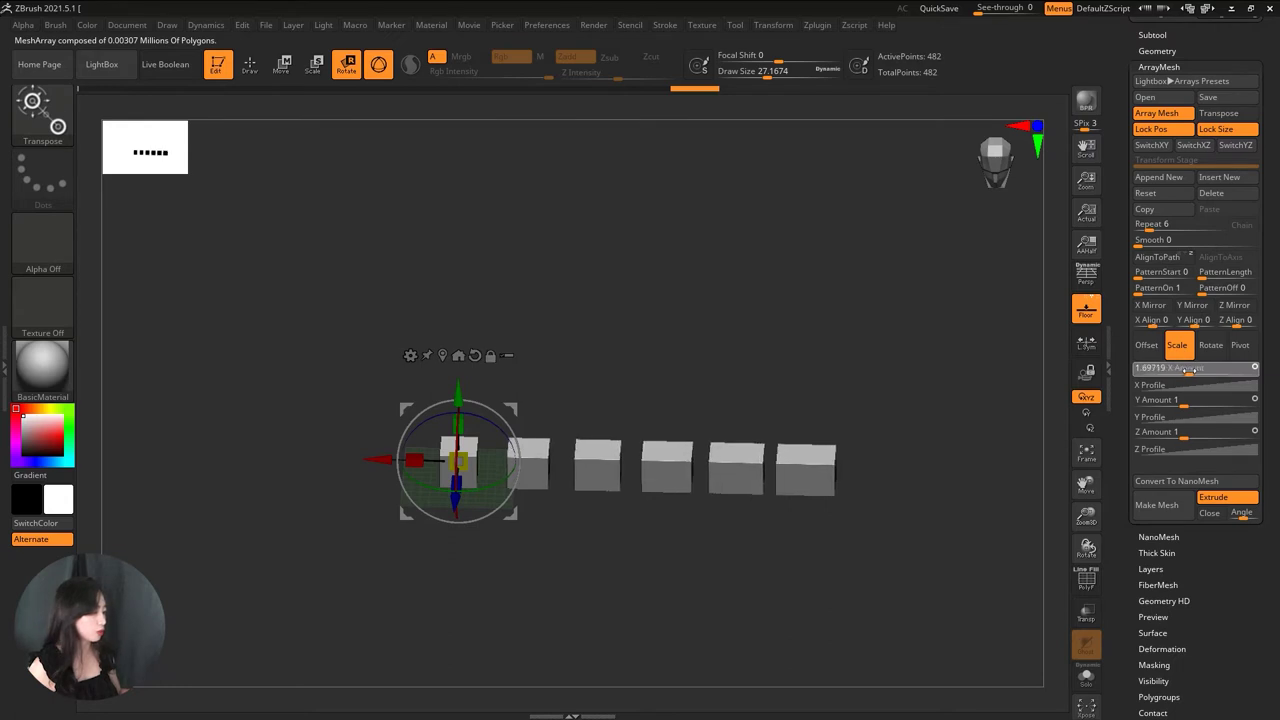
pyautogui.write('0.0001')
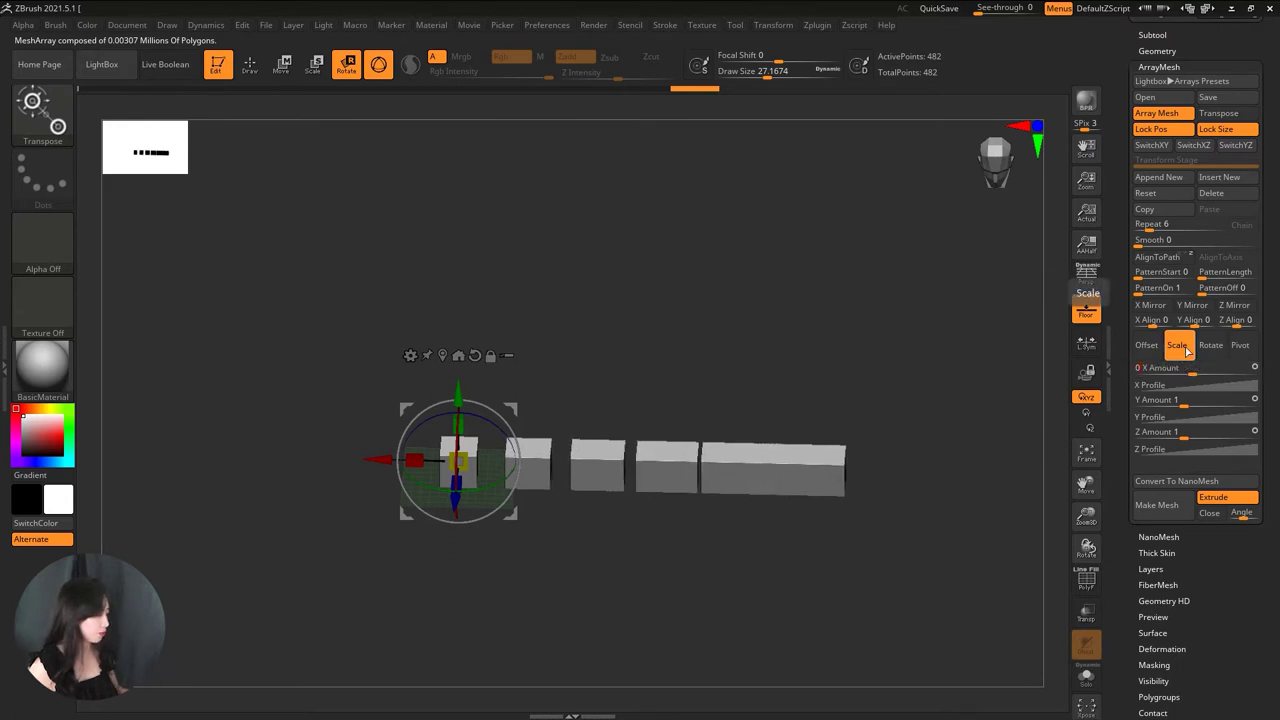
pyautogui.press('Return')
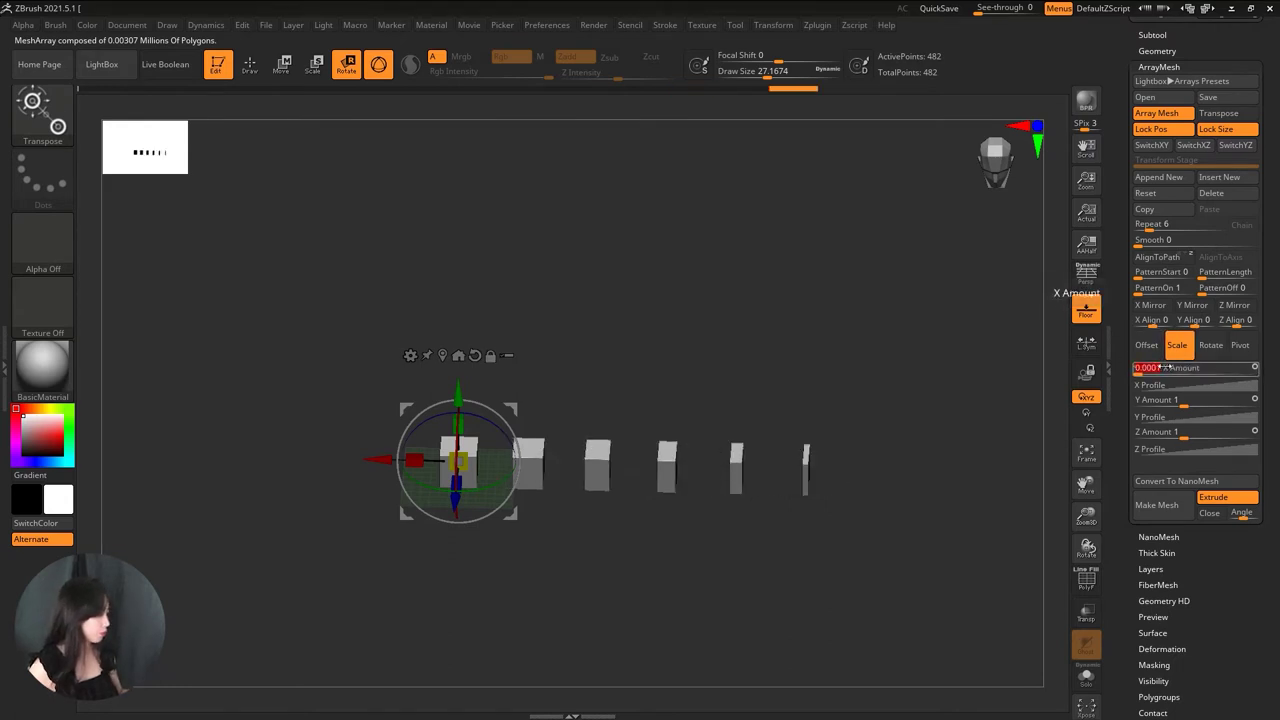
pyautogui.write('1')
pyautogui.press('Return')
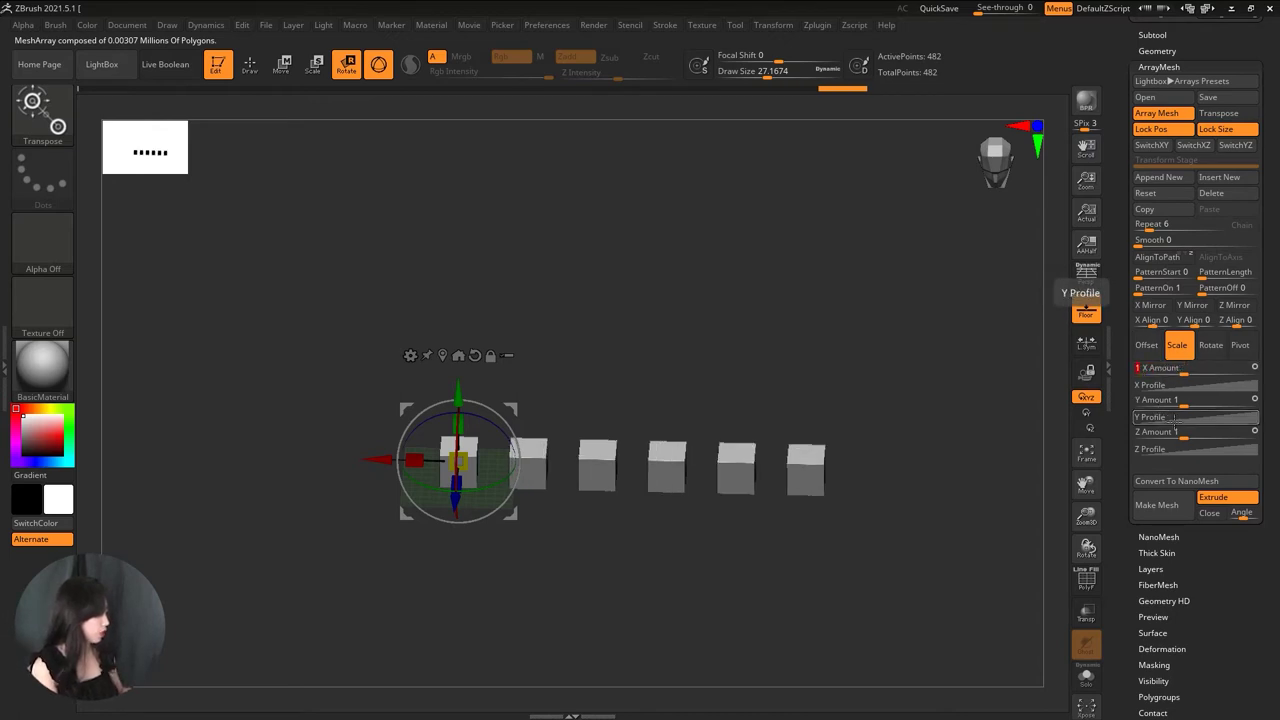
# - Experiment with progressive Y and Z scaling and reshape the Z Profile curve
pyautogui.moveTo(1180, 400); pyautogui.dragTo(1199, 405)
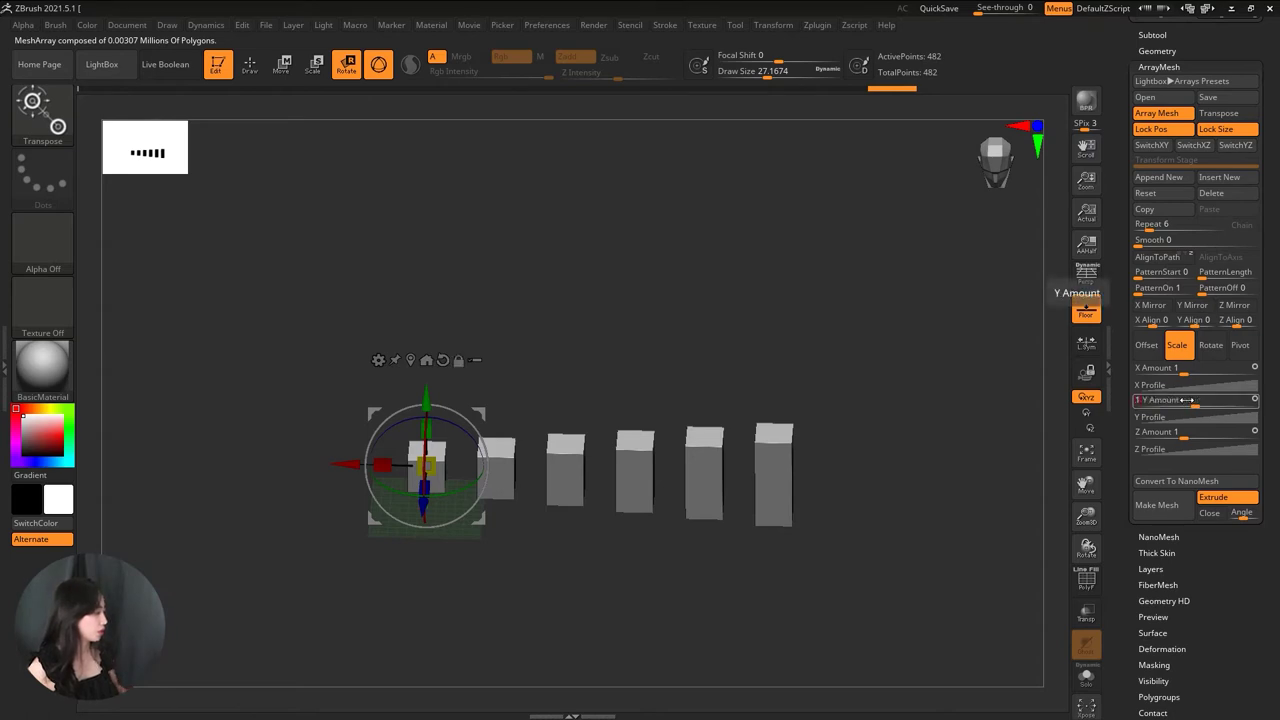
pyautogui.moveTo(1187, 400); pyautogui.dragTo(1175, 400)
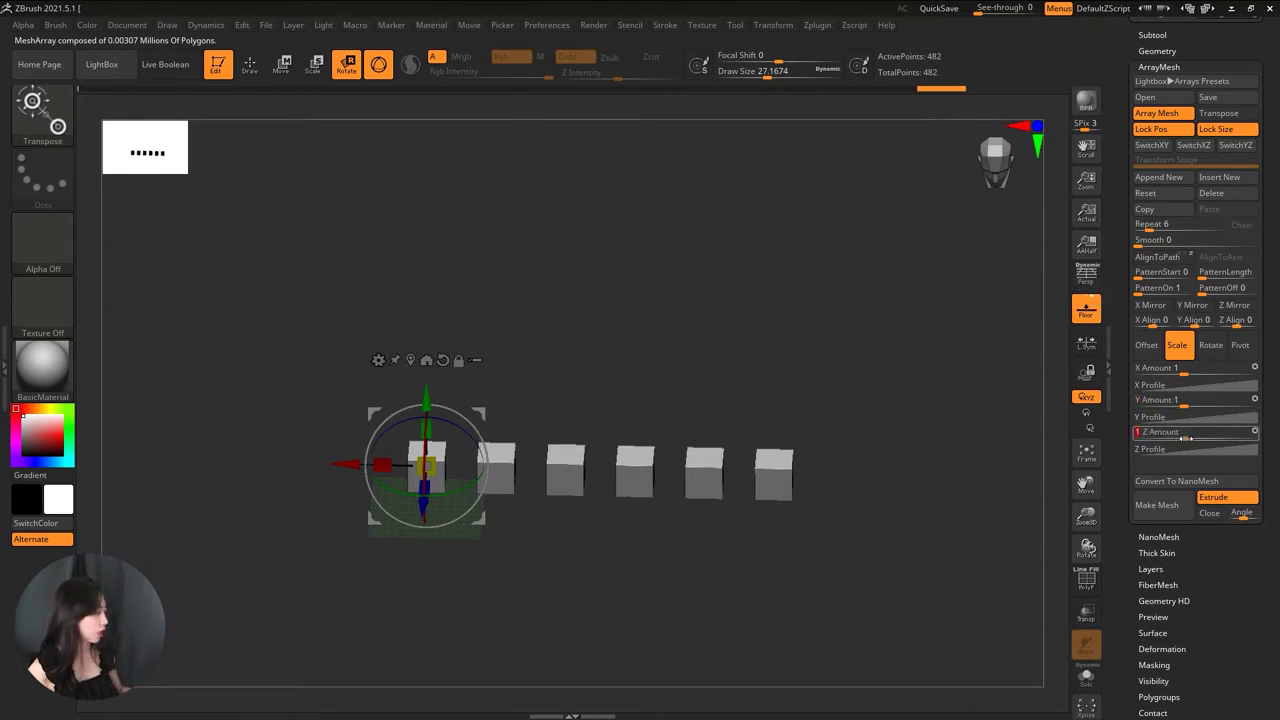
pyautogui.moveTo(1173, 432); pyautogui.dragTo(1203, 432)
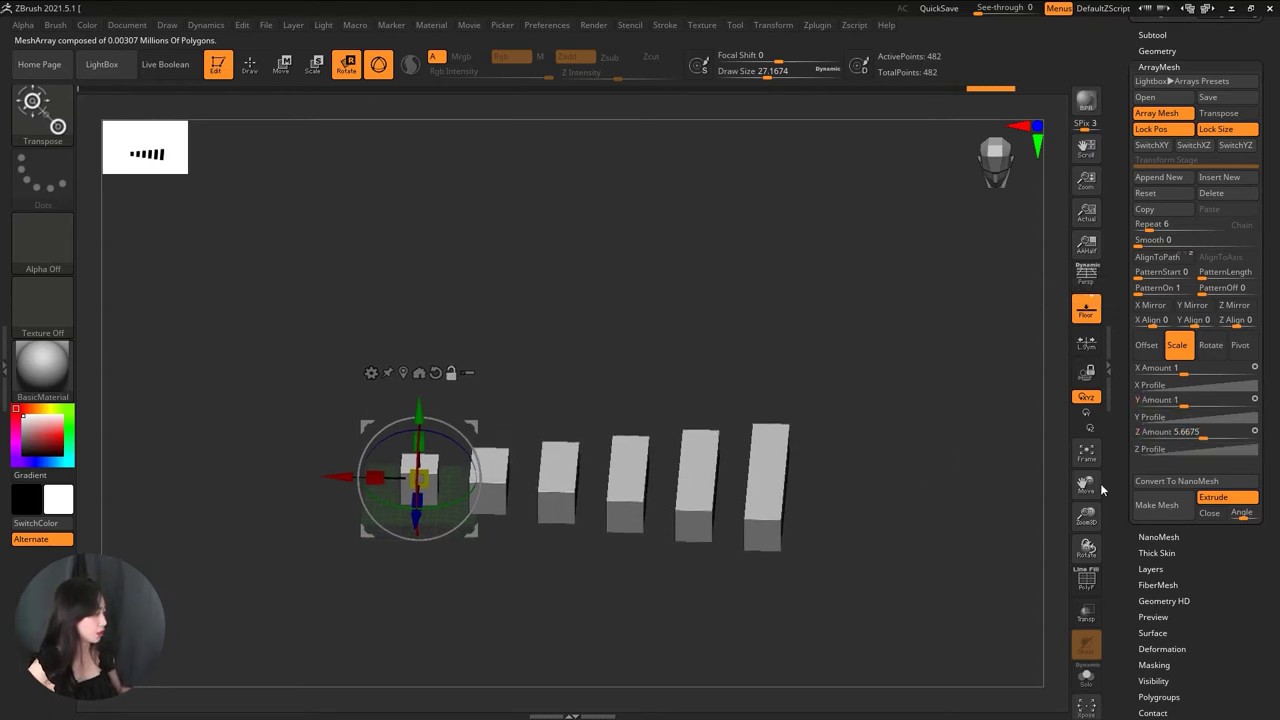
pyautogui.click(1171, 451)
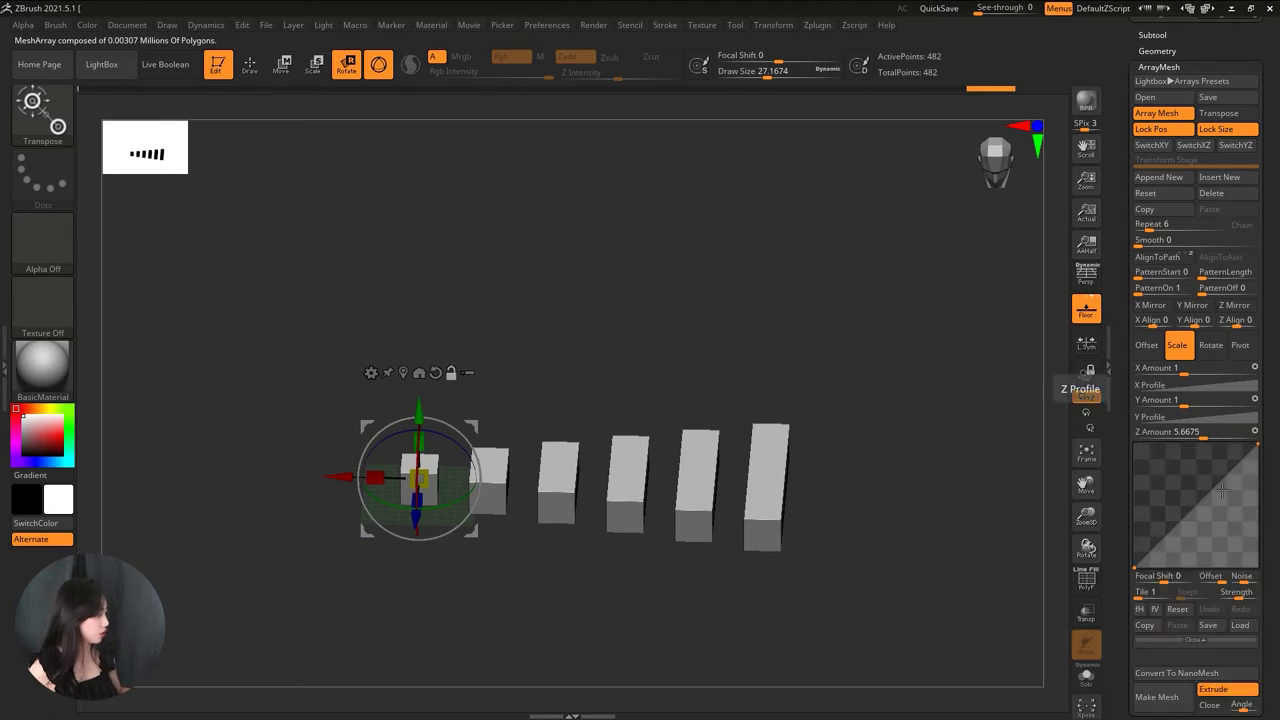
pyautogui.moveTo(1128, 566)
pyautogui.mouseDown()
pyautogui.moveTo(1121, 420)
pyautogui.moveTo(1132, 438)
pyautogui.mouseUp()
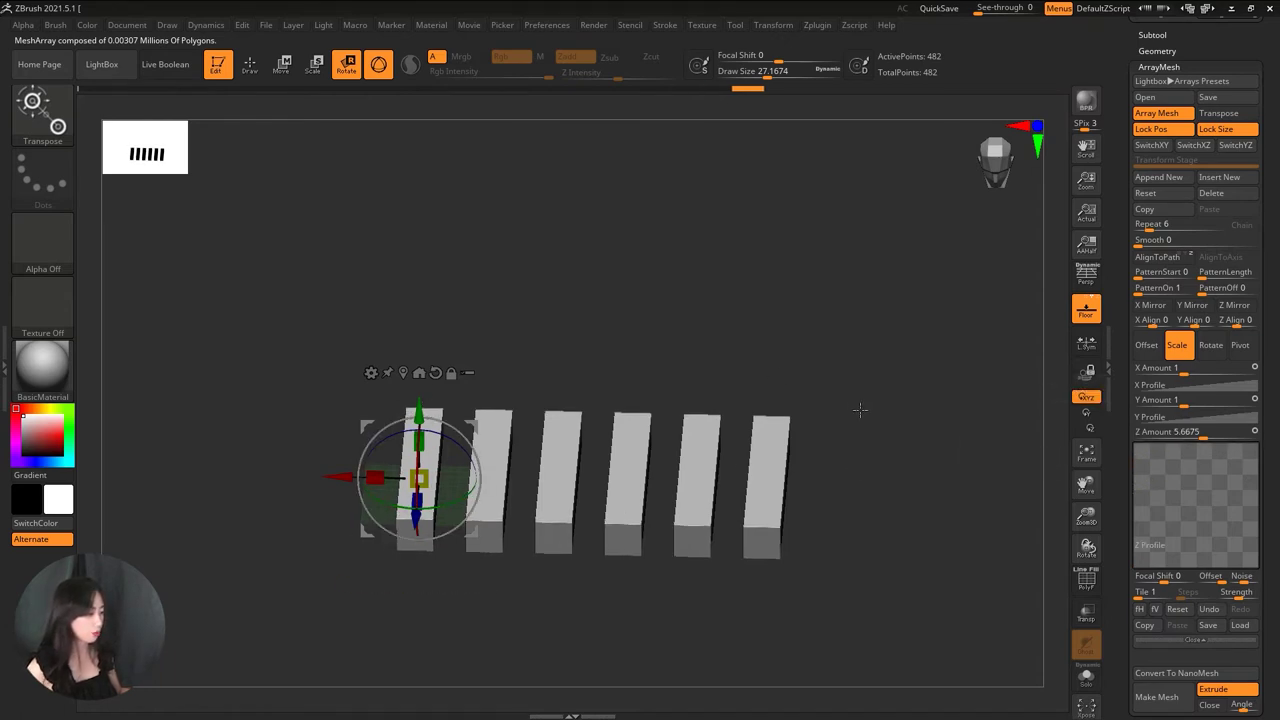
pyautogui.moveTo(860, 409); pyautogui.dragTo(423, 322)
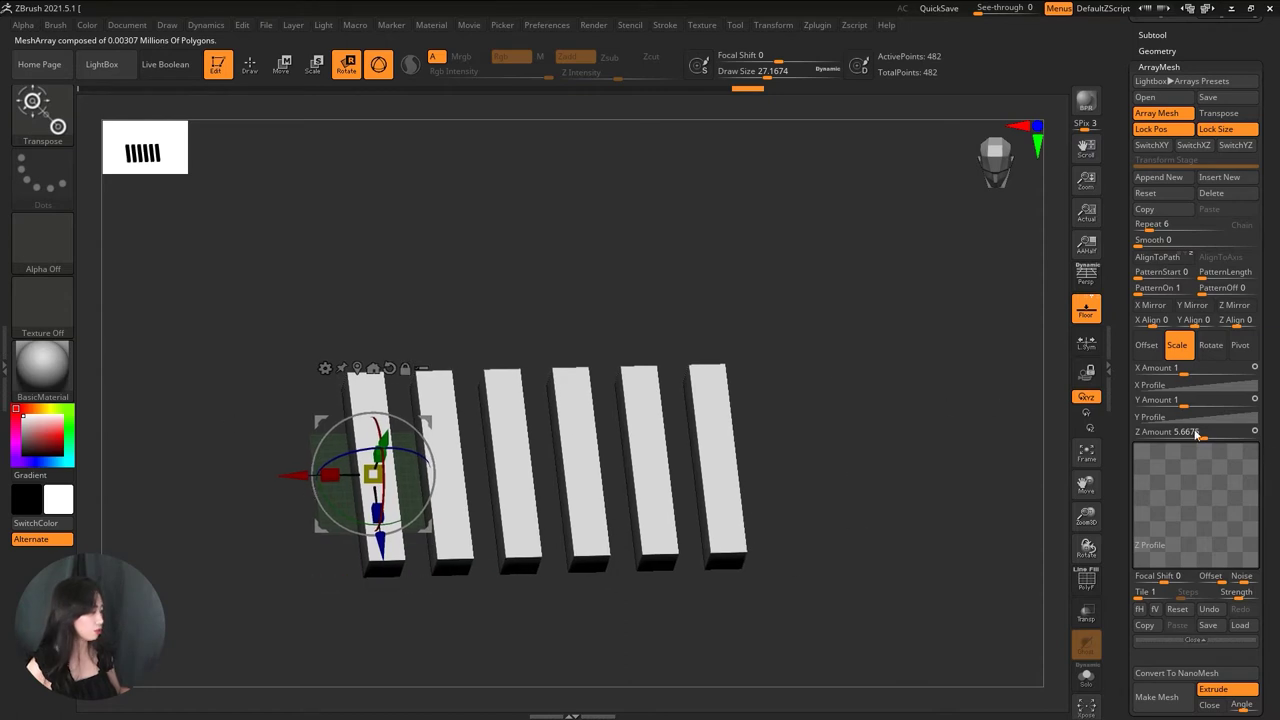
pyautogui.moveTo(1134, 444)
pyautogui.mouseDown()
pyautogui.moveTo(1136, 548)
pyautogui.moveTo(1128, 540)
pyautogui.mouseUp()
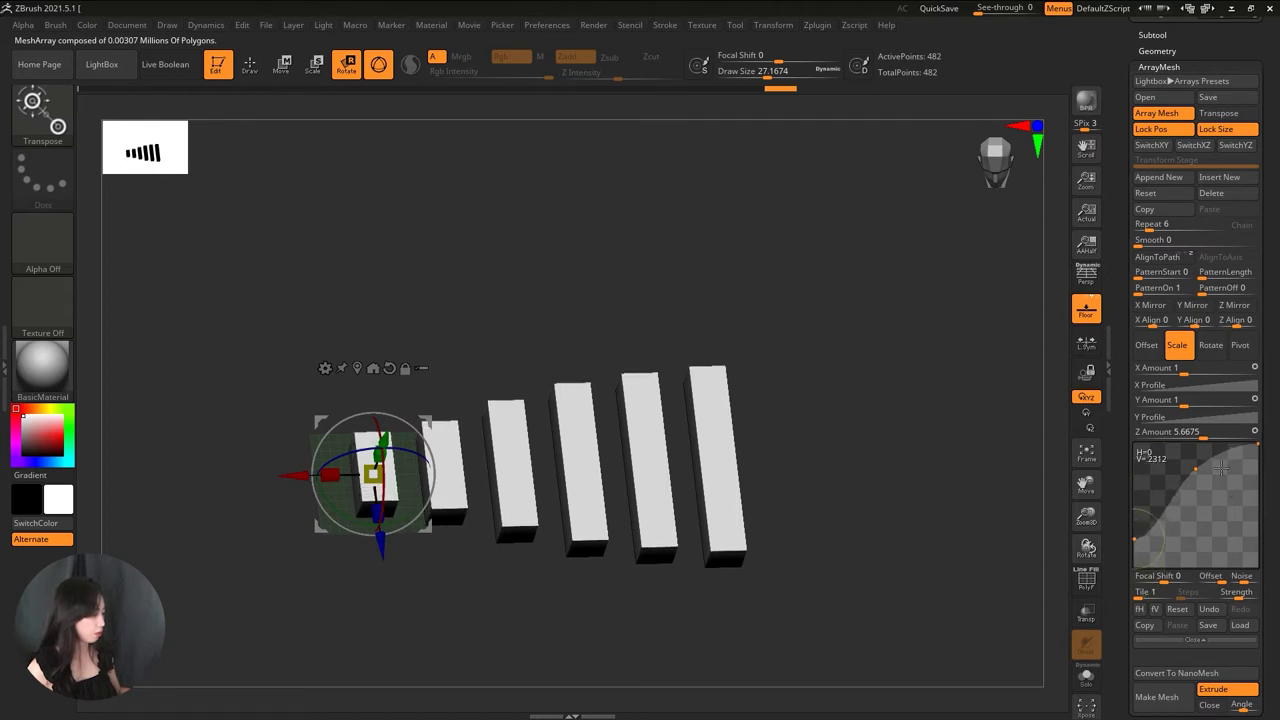
pyautogui.moveTo(1198, 469)
pyautogui.mouseDown()
pyautogui.moveTo(1182, 458)
pyautogui.moveTo(1148, 478)
pyautogui.moveTo(1155, 498)
pyautogui.mouseUp()
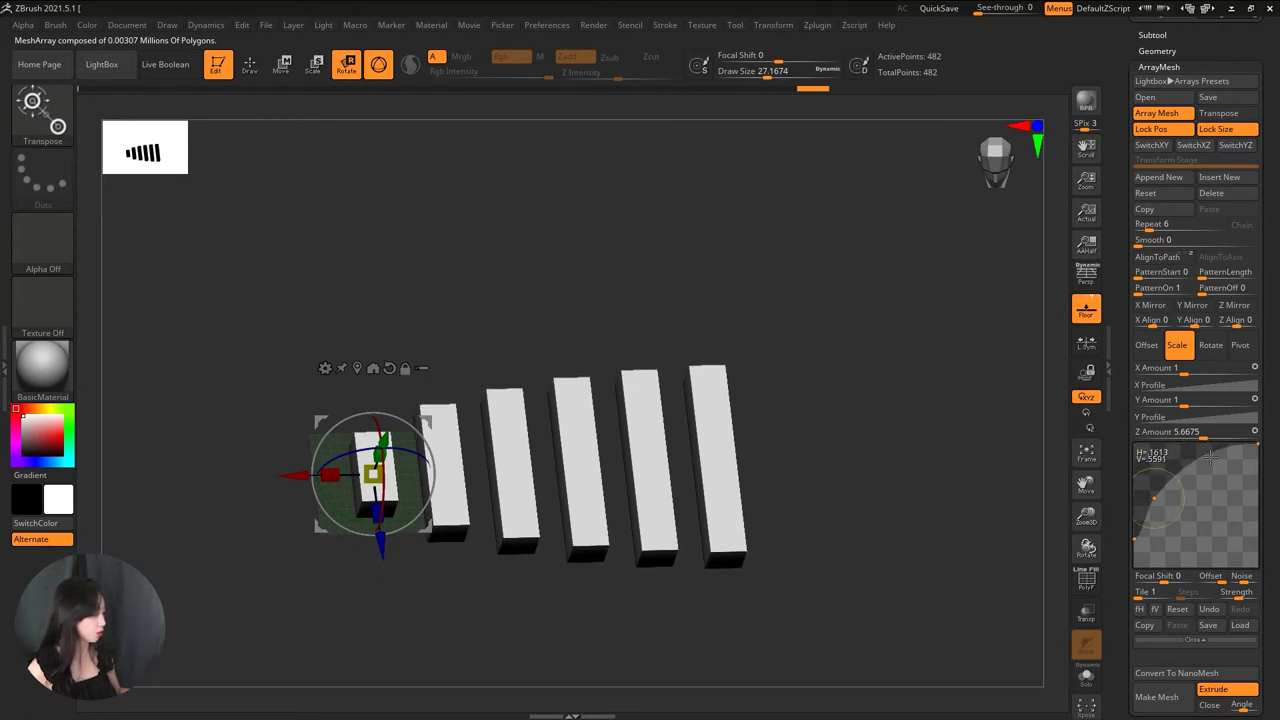
pyautogui.moveTo(1207, 455); pyautogui.dragTo(1211, 524)
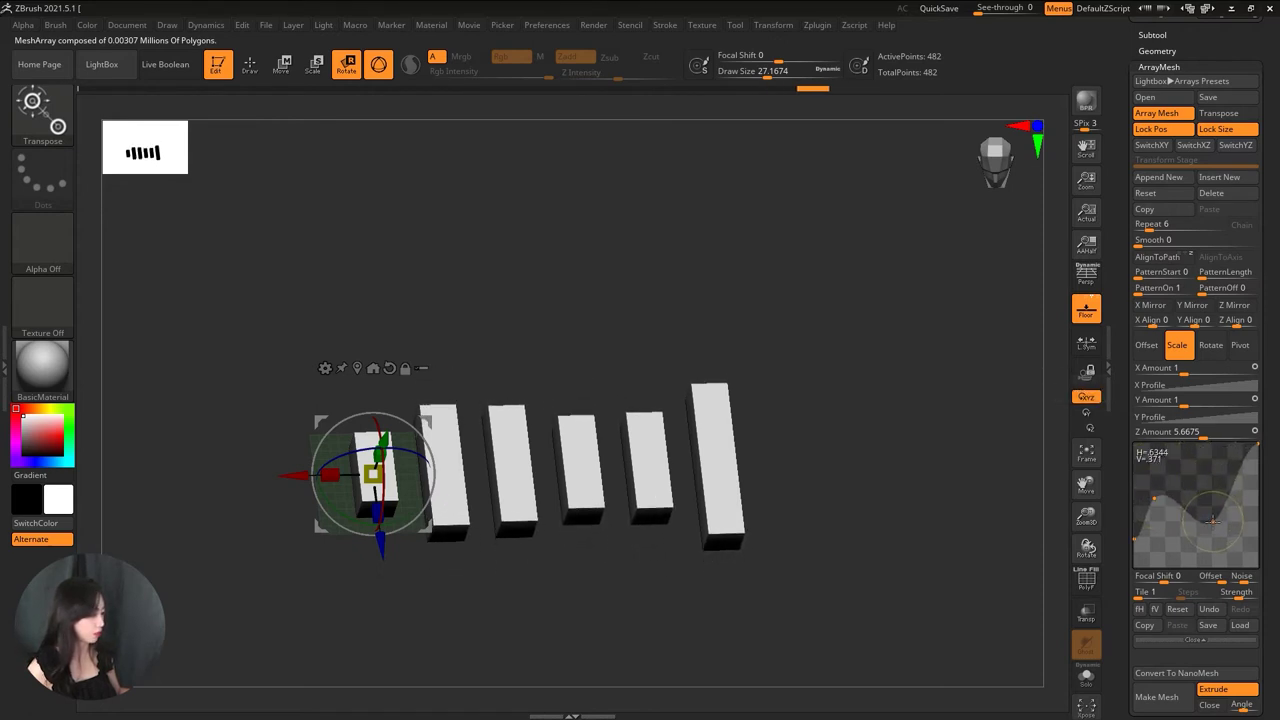
# - Try Z scale Amount 41, then undo back to equal-sized cubes
pyautogui.click(1215, 431)
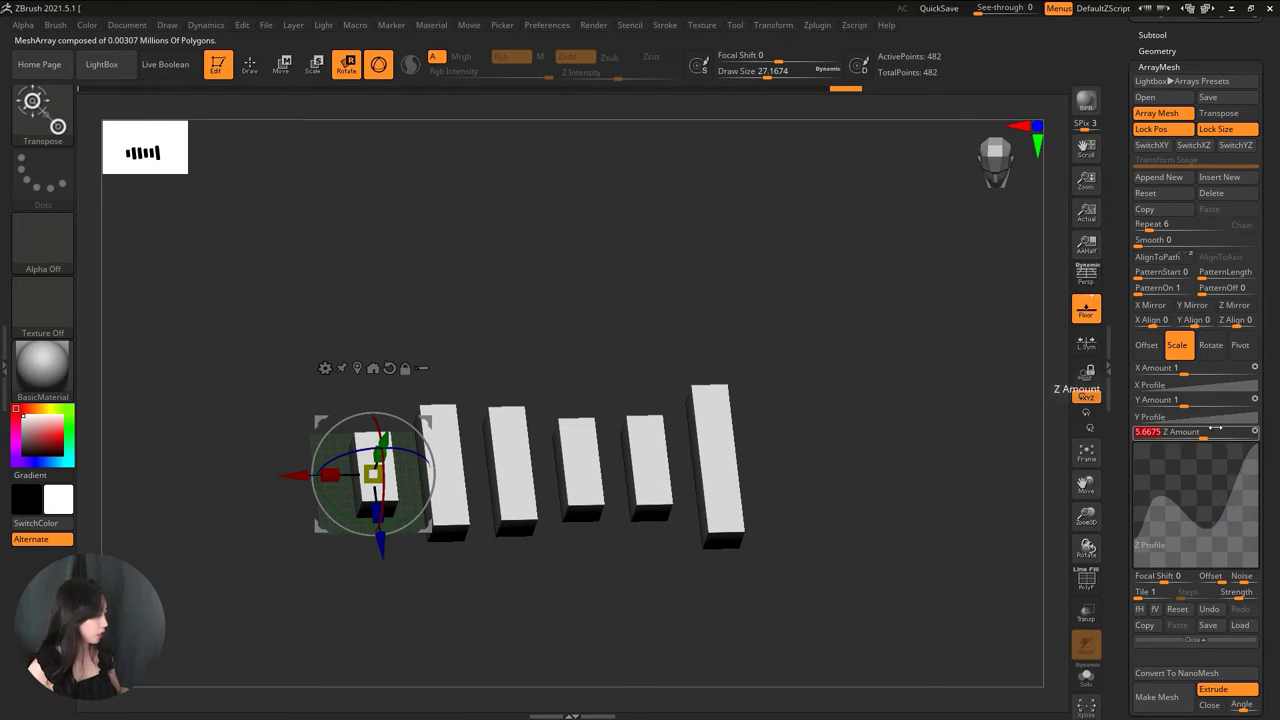
pyautogui.write('41')
pyautogui.press('Return')
pyautogui.hotkey('ctrl', 'z')
pyautogui.hotkey('ctrl', 'z')
pyautogui.hotkey('ctrl', 'z')
pyautogui.hotkey('ctrl', 'z')
pyautogui.hotkey('ctrl', 'z')
pyautogui.hotkey('ctrl', 'z')
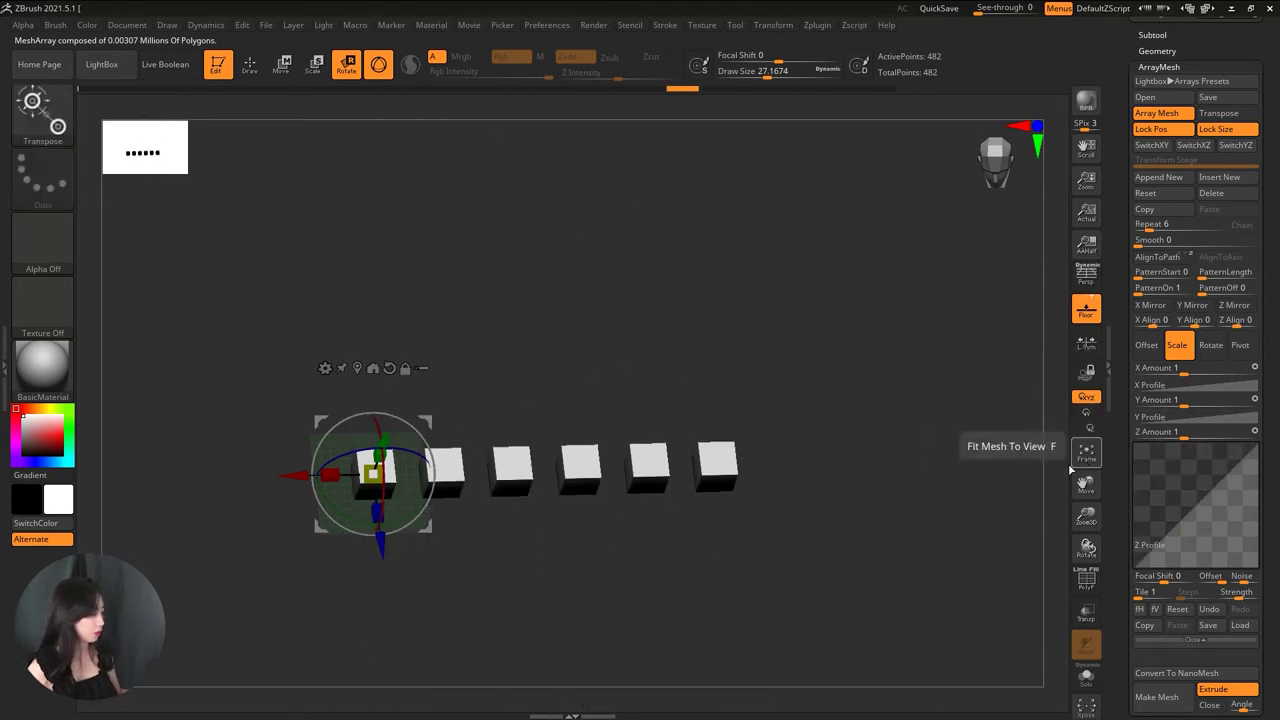
pyautogui.hotkey('ctrl', 'z')
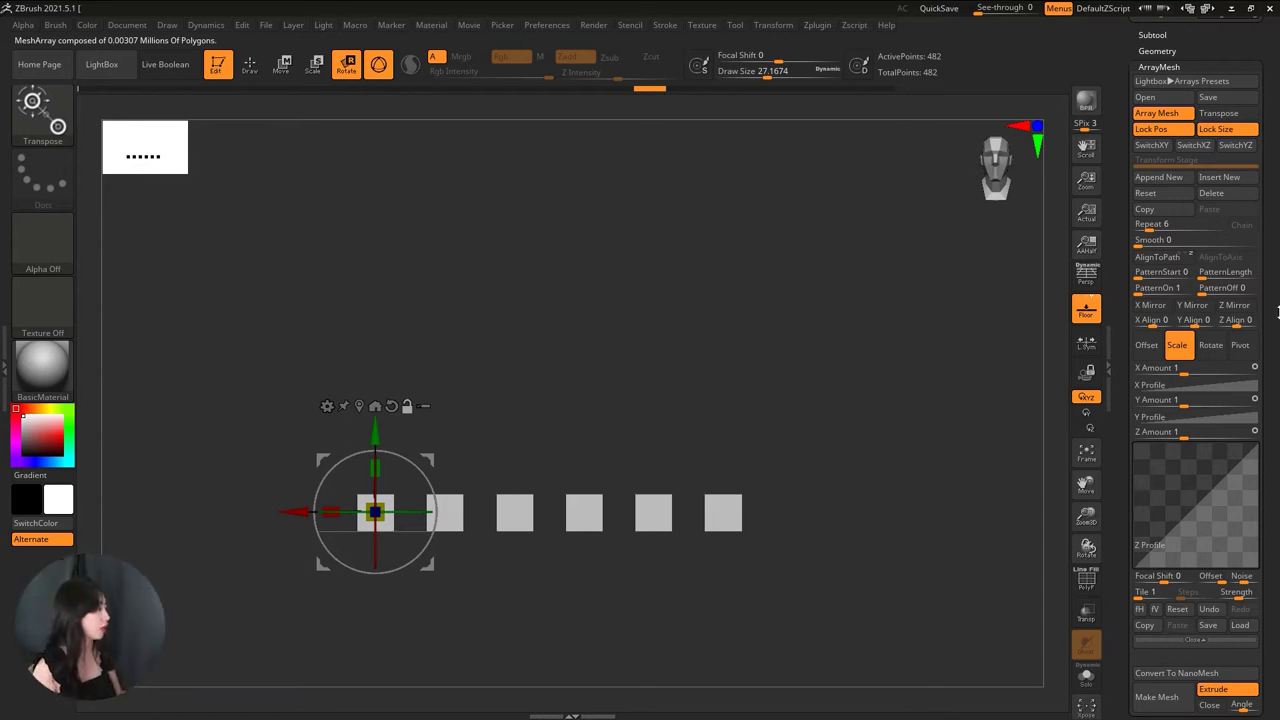
pyautogui.click(1208, 345)
# - Try progressive X, Y and Z rotation on the copies, returning Y to 0
pyautogui.moveTo(1030, 405); pyautogui.dragTo(915, 376)
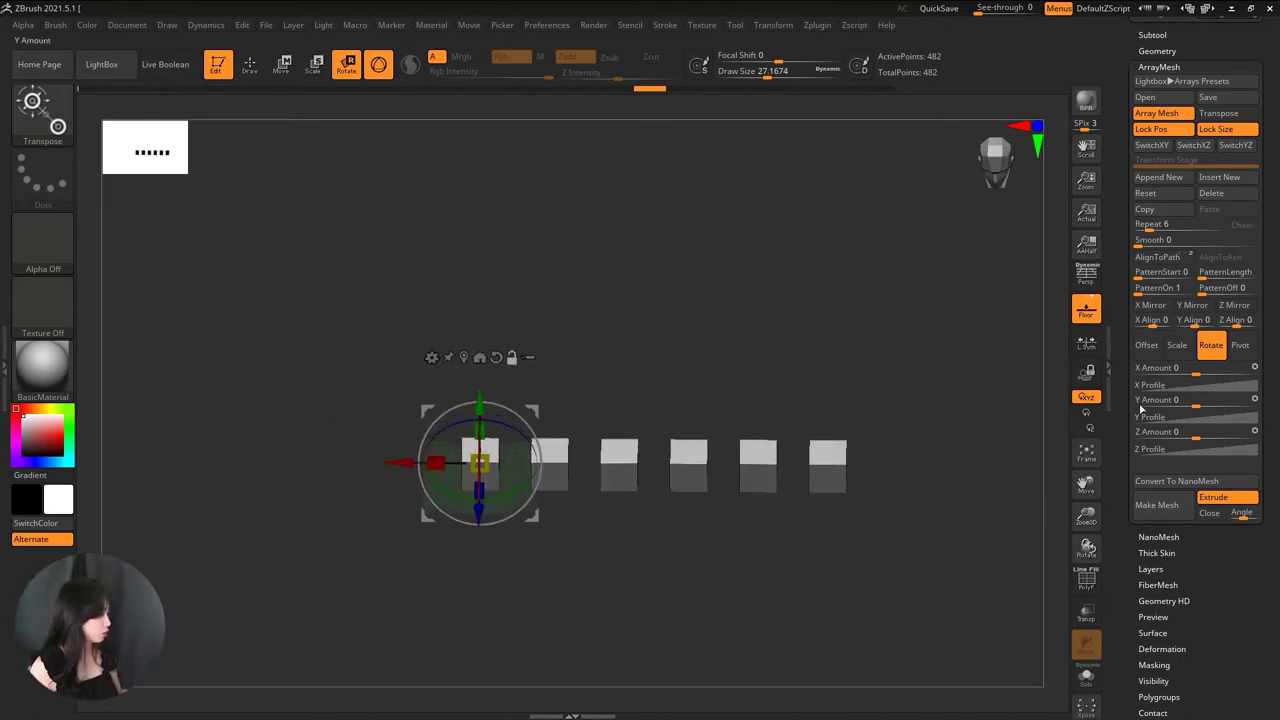
pyautogui.moveTo(1196, 375)
pyautogui.mouseDown()
pyautogui.moveTo(1228, 373)
pyautogui.moveTo(1205, 376)
pyautogui.mouseUp()
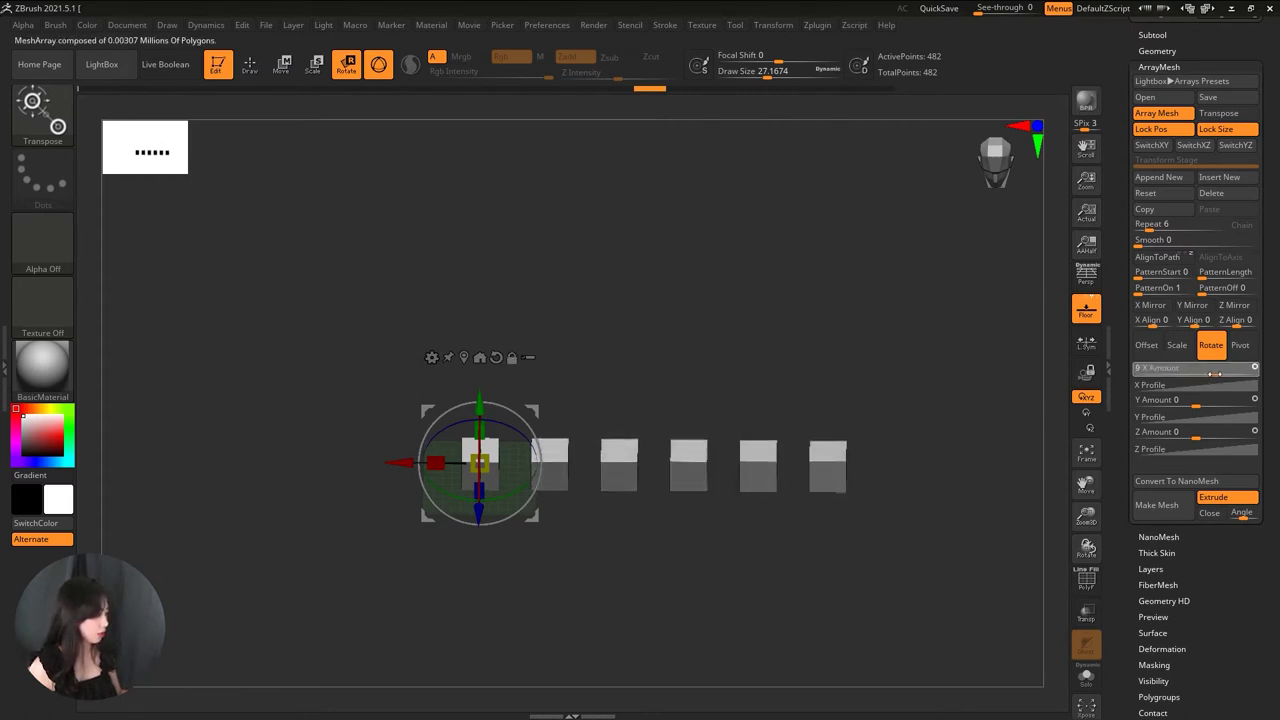
pyautogui.moveTo(1196, 375)
pyautogui.mouseDown()
pyautogui.moveTo(1228, 405)
pyautogui.moveTo(1216, 405)
pyautogui.mouseUp()
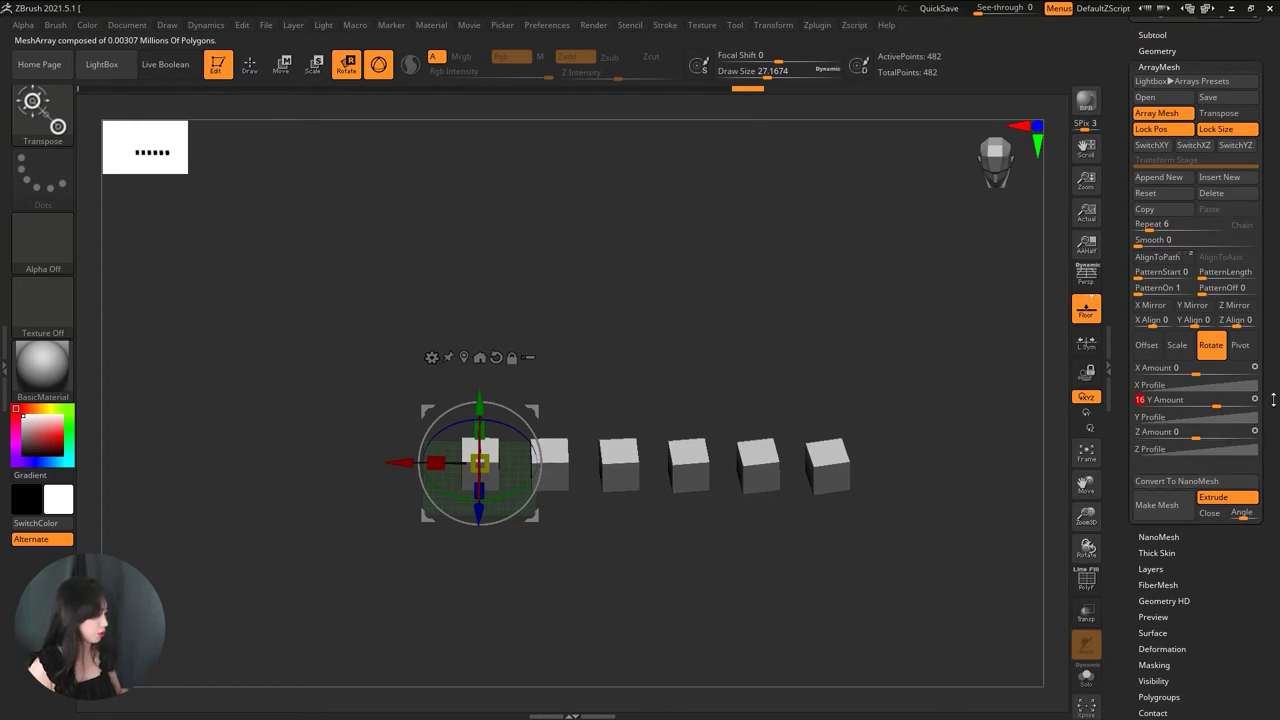
pyautogui.moveTo(1225, 403); pyautogui.dragTo(1208, 403)
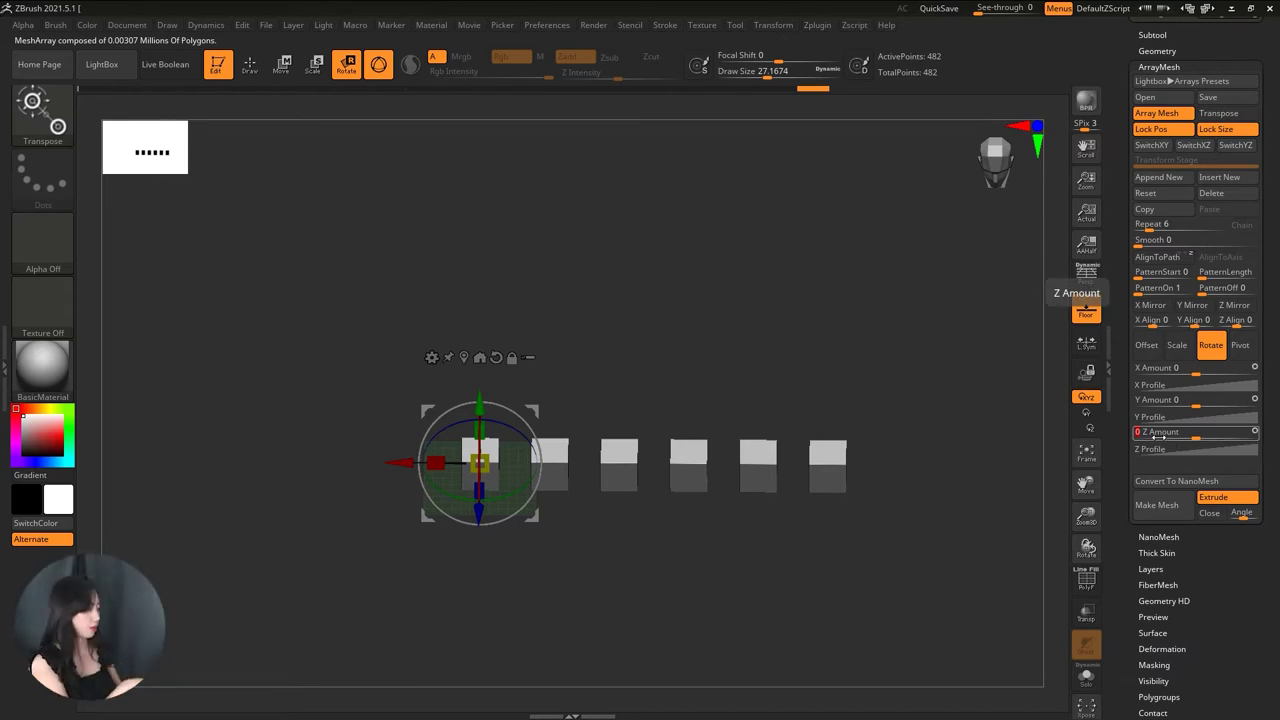
pyautogui.moveTo(1206, 433)
pyautogui.mouseDown()
pyautogui.moveTo(1221, 436)
pyautogui.moveTo(1202, 431)
pyautogui.mouseUp()
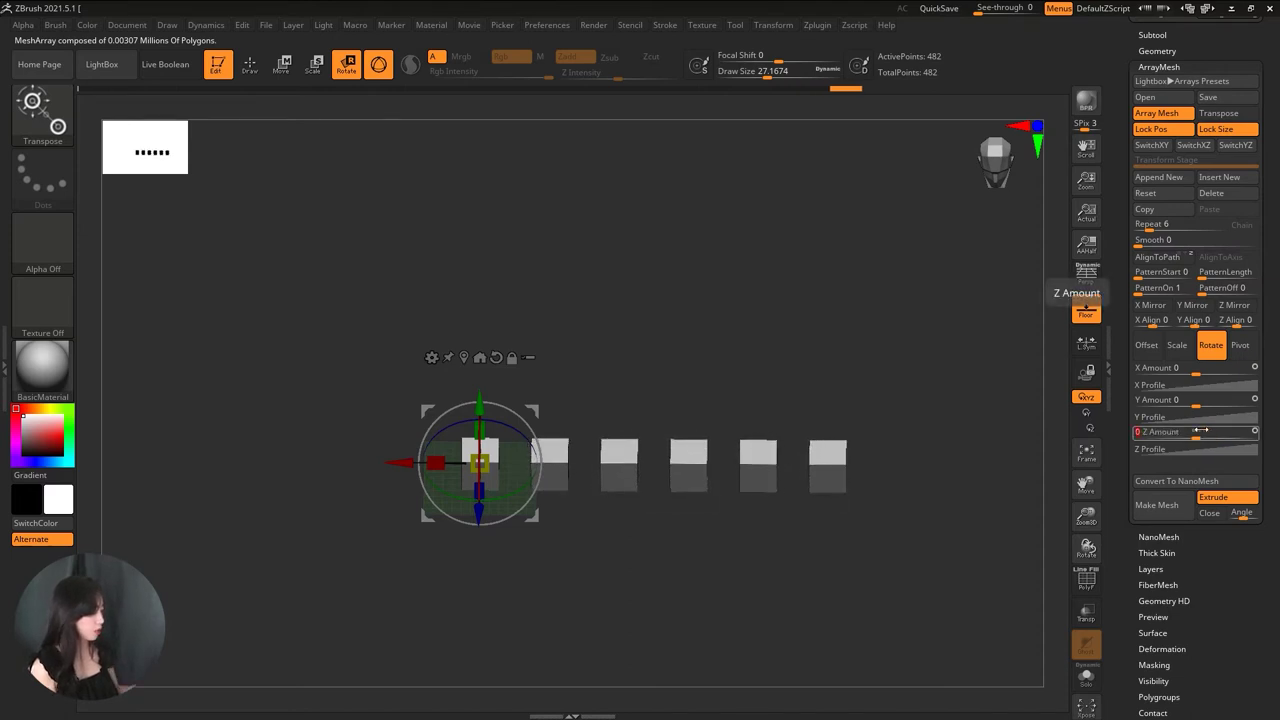
# - Show the Pivot settings, zoom and pan in on the array, and return to Offset
pyautogui.click(1240, 347)
pyautogui.moveTo(676, 291)
pyautogui.keyDown('alt'); pyautogui.mouseDown()
pyautogui.moveTo(643, 240)
pyautogui.moveTo(700, 319)
pyautogui.mouseUp(); pyautogui.keyUp('alt')
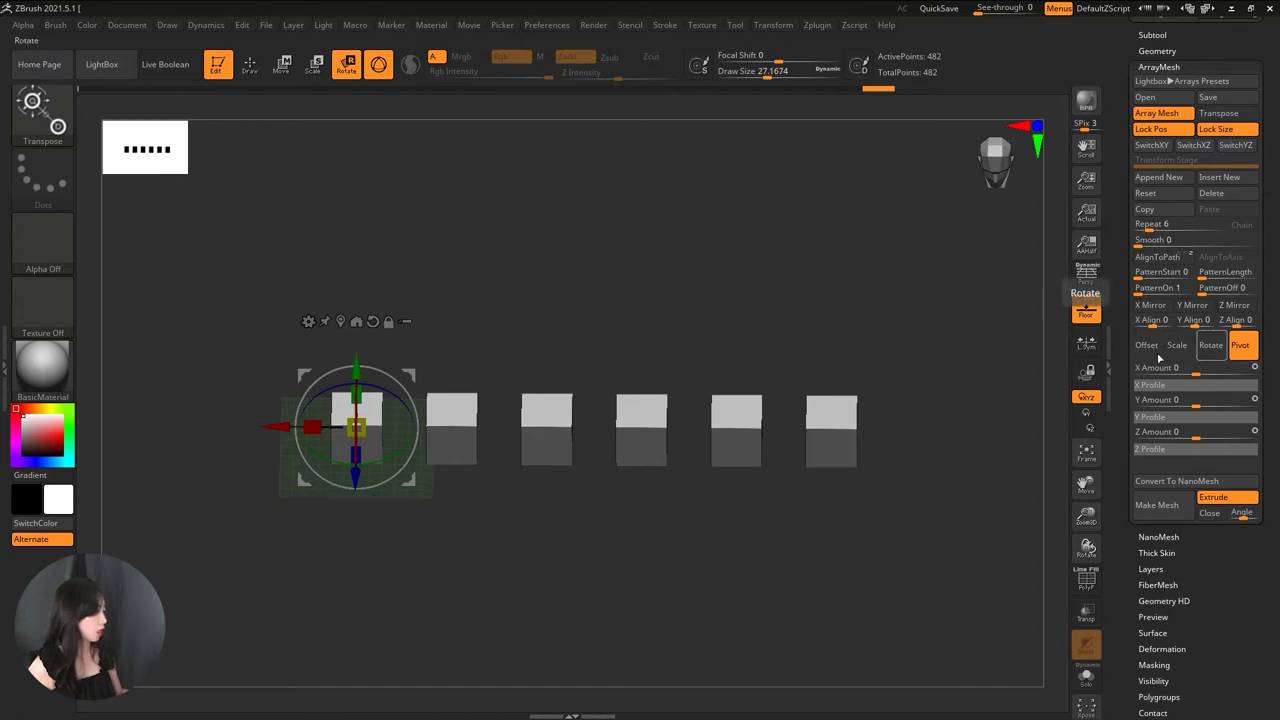
pyautogui.keyDown('alt'); pyautogui.moveTo(867, 284); pyautogui.dragTo(855, 288); pyautogui.keyUp('alt')
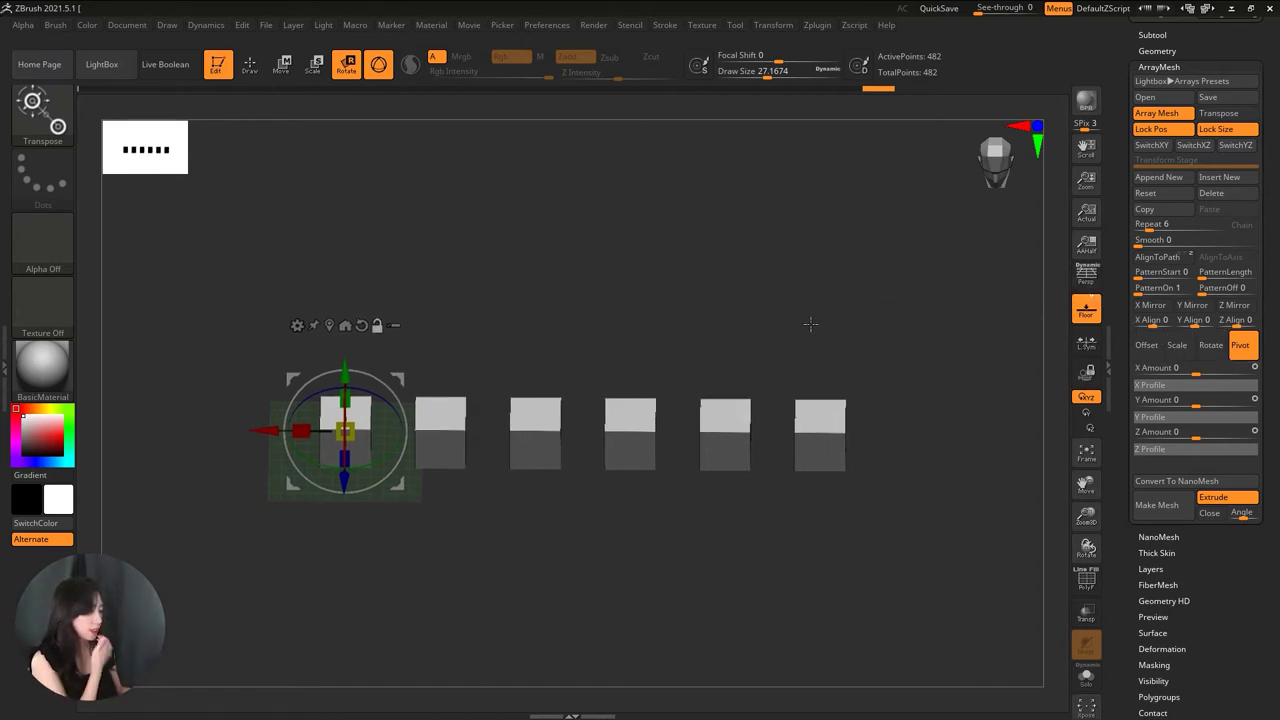
pyautogui.moveTo(967, 327)
pyautogui.keyDown('alt'); pyautogui.mouseDown()
pyautogui.moveTo(922, 362)
pyautogui.moveTo(842, 350)
pyautogui.mouseUp(); pyautogui.keyUp('alt')
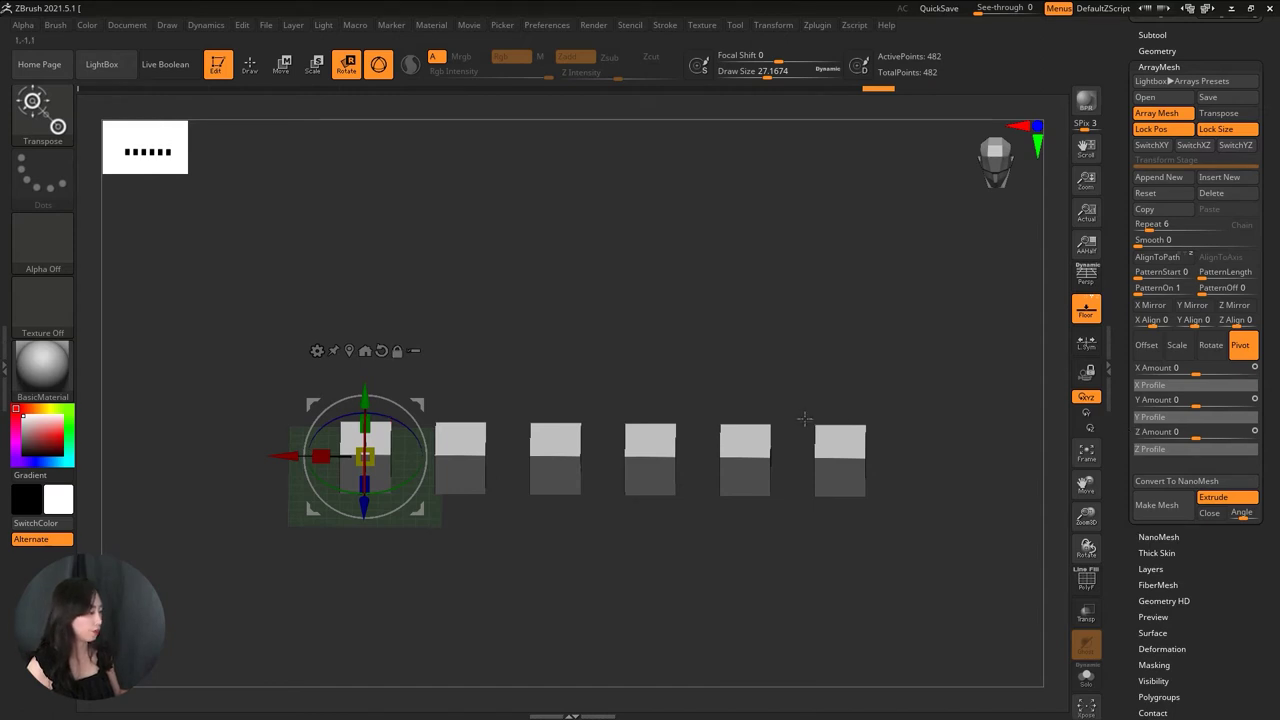
pyautogui.click(1147, 344)
# - Collapse the copies to X offset 0, zoom in on the cube, and show Rotate settings
pyautogui.click(1199, 367)
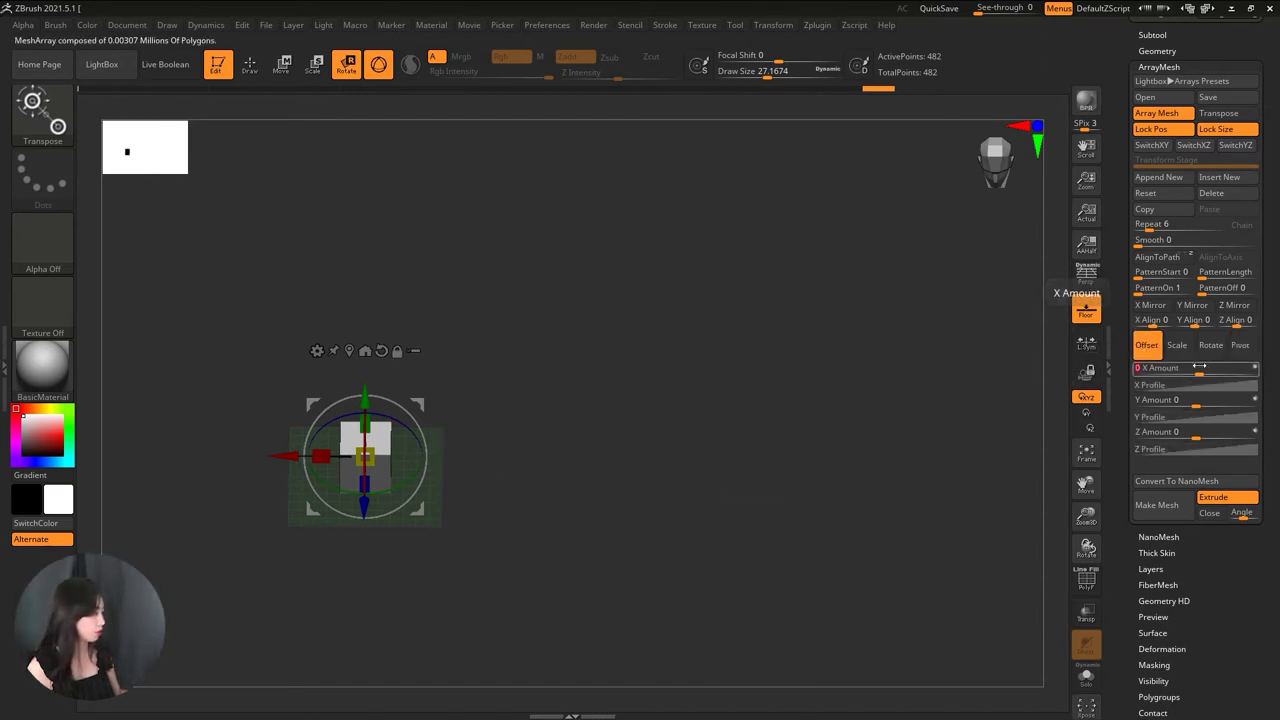
pyautogui.moveTo(553, 434)
pyautogui.keyDown('alt'); pyautogui.mouseDown()
pyautogui.moveTo(669, 405)
pyautogui.moveTo(663, 506)
pyautogui.mouseUp(); pyautogui.keyUp('alt')
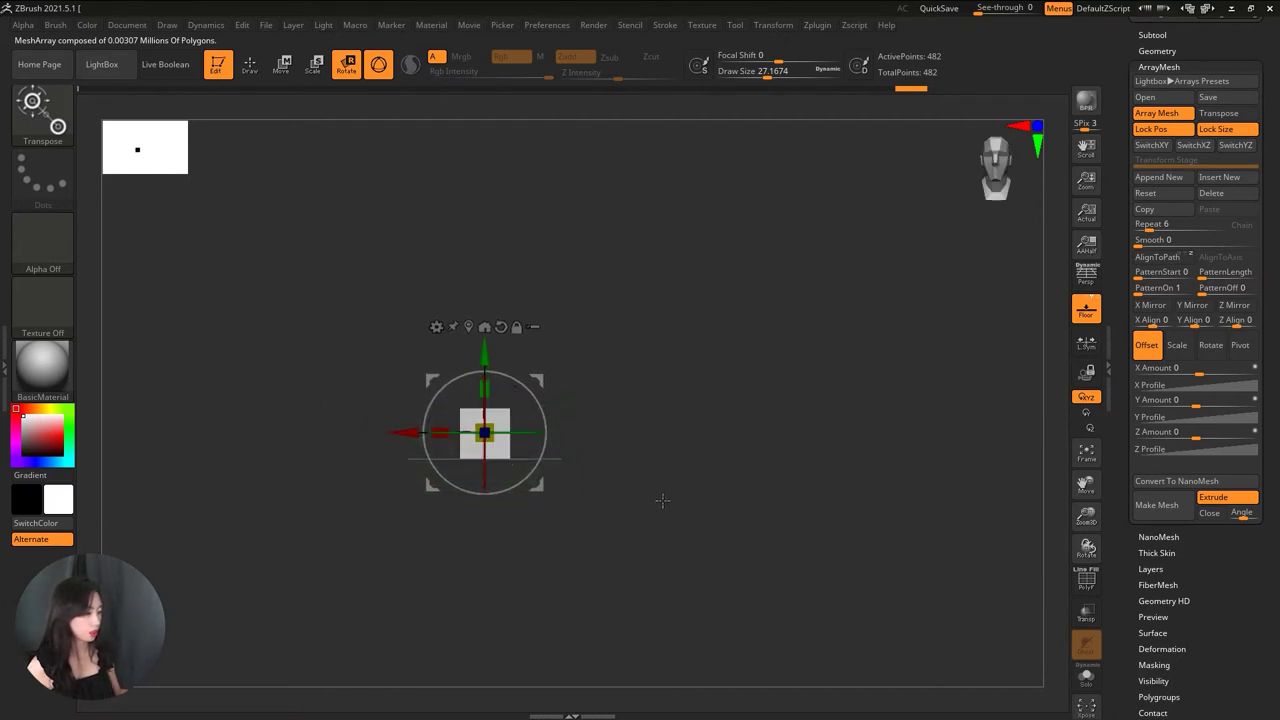
pyautogui.moveTo(762, 329); pyautogui.dragTo(764, 421)
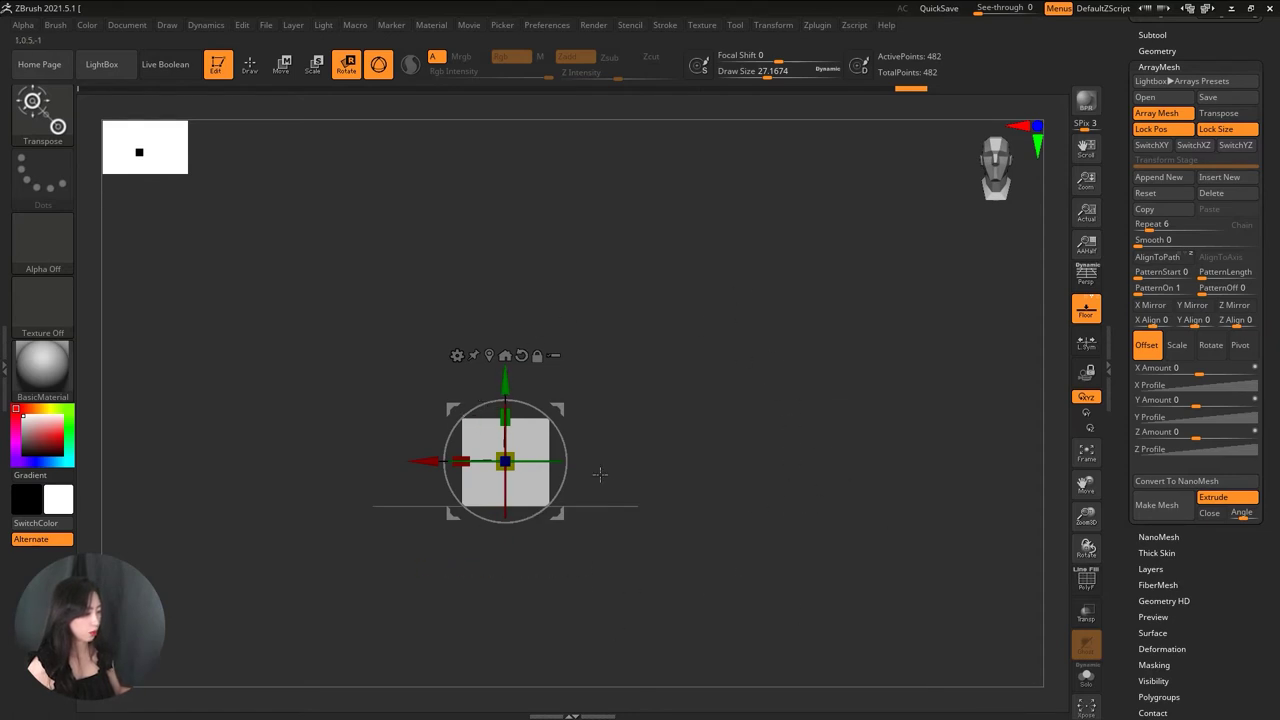
pyautogui.click(1210, 344)
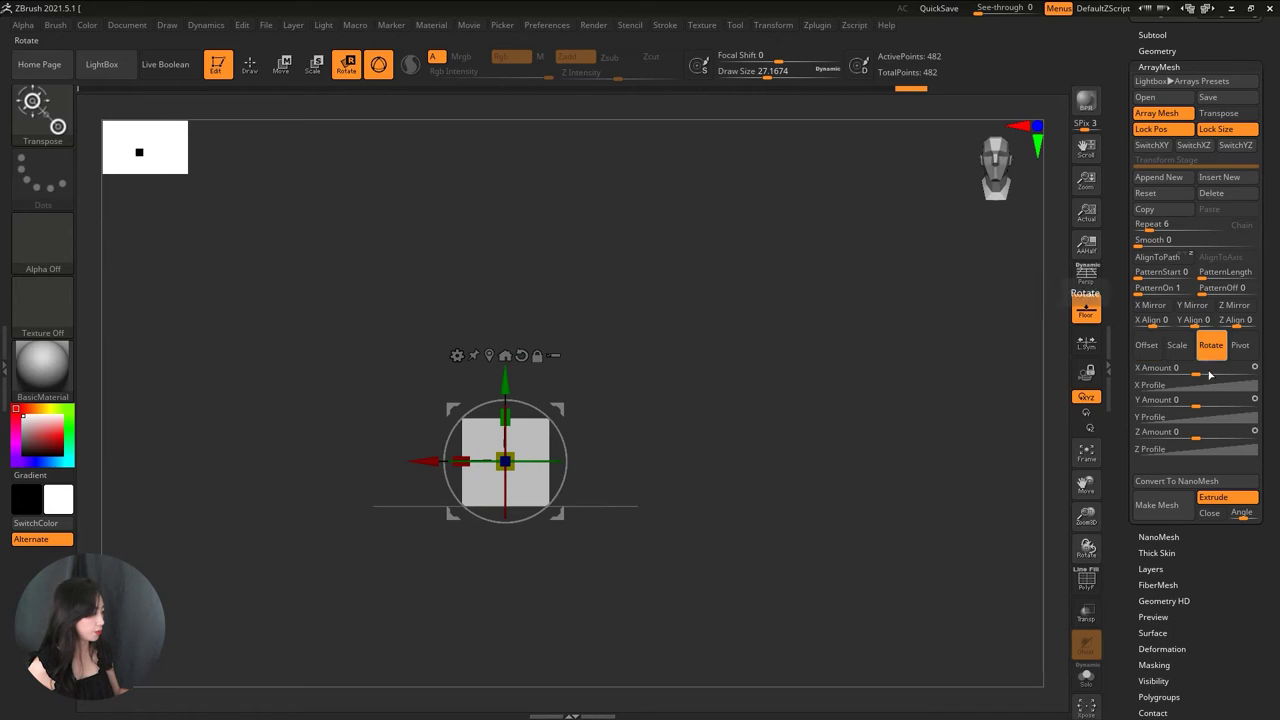
# - Turn off Gizmo 3D and draw a horizontal Rotate transpose line across the cube
pyautogui.moveTo(560, 260); pyautogui.dragTo(231, 298)
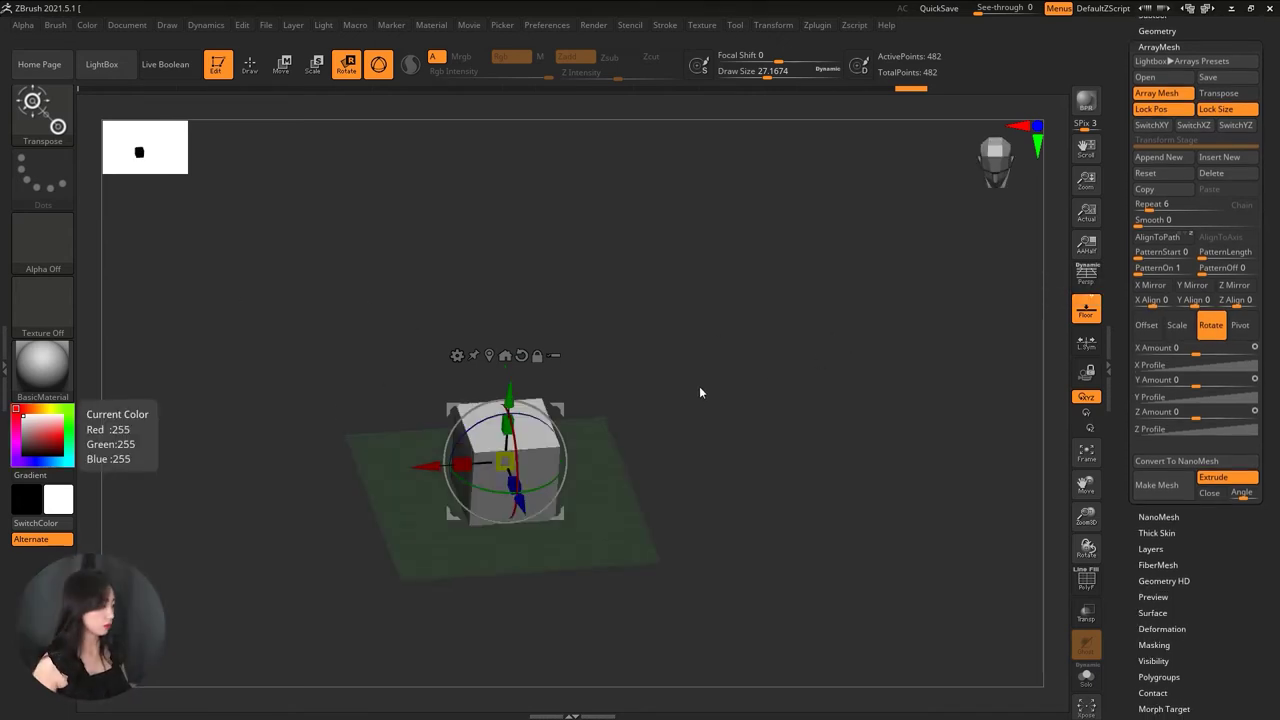
pyautogui.moveTo(668, 448)
pyautogui.mouseDown()
pyautogui.moveTo(651, 434)
pyautogui.moveTo(674, 360)
pyautogui.moveTo(700, 426)
pyautogui.mouseUp()
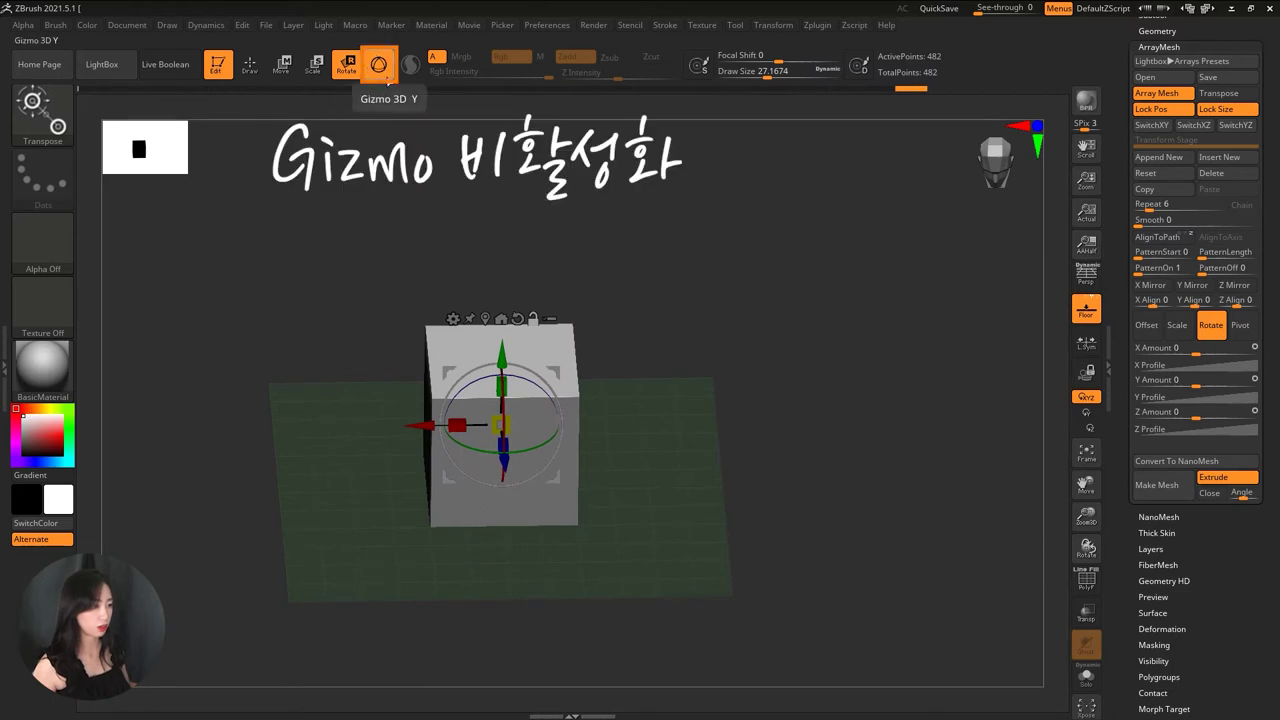
pyautogui.click(380, 64)
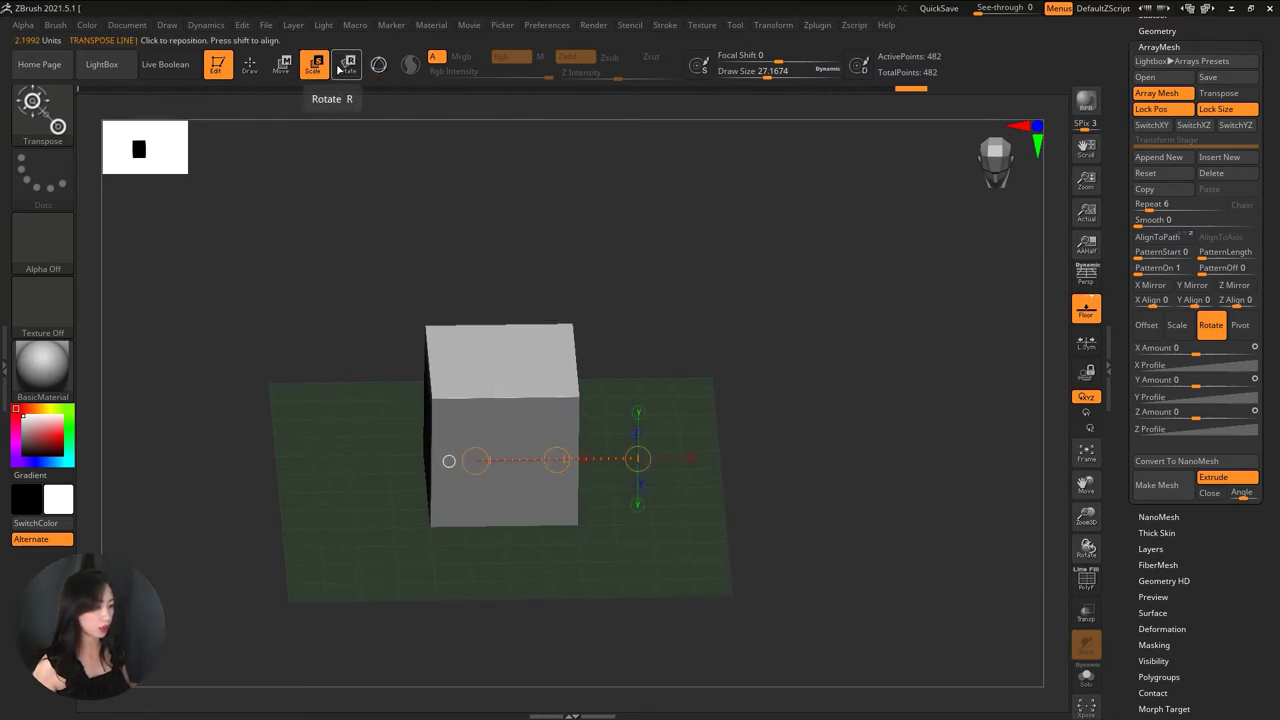
pyautogui.click(505, 430)
pyautogui.moveTo(556, 429); pyautogui.dragTo(757, 429)
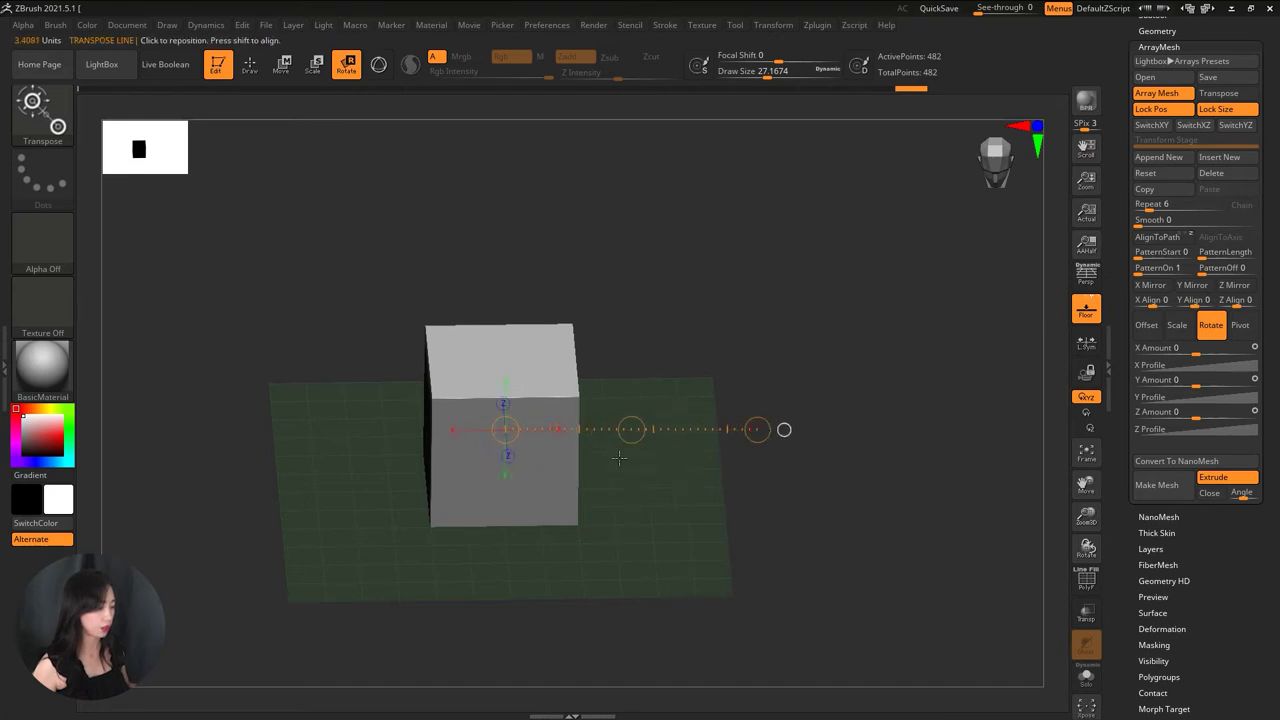
pyautogui.moveTo(560, 476)
pyautogui.mouseDown()
pyautogui.moveTo(758, 374)
pyautogui.moveTo(803, 456)
pyautogui.mouseUp()
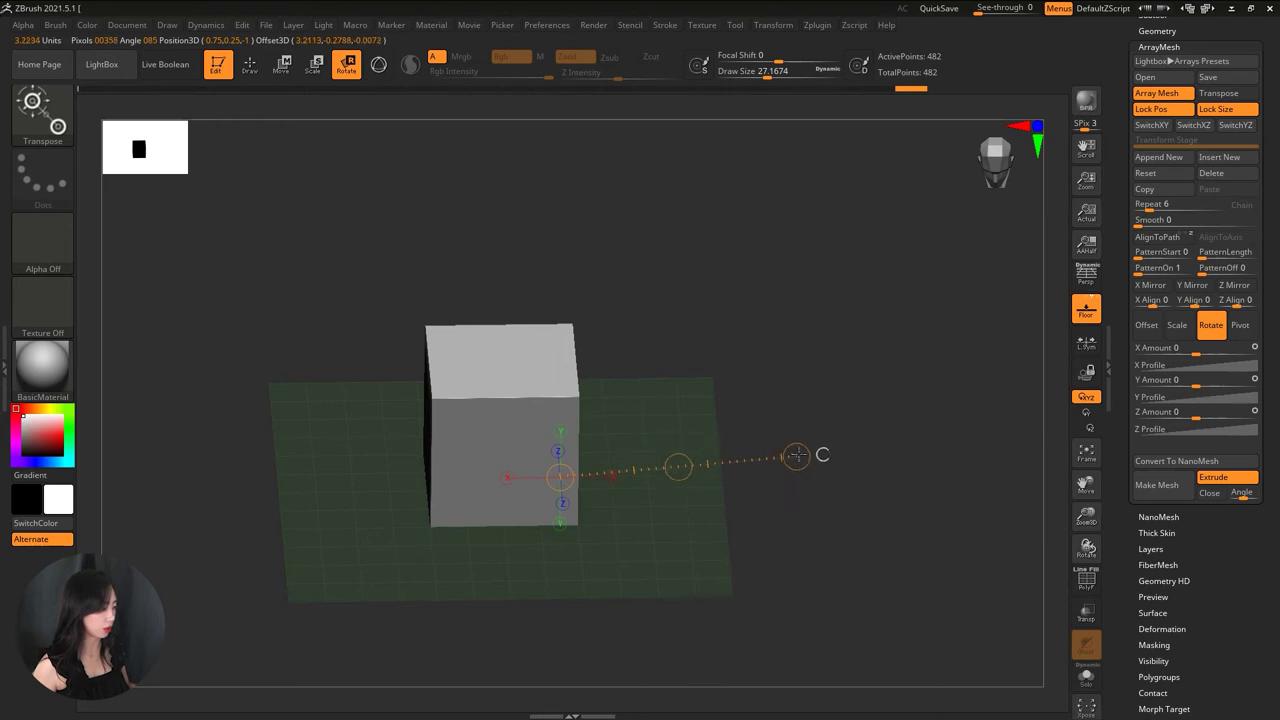
pyautogui.keyDown('alt'); pyautogui.moveTo(930, 293); pyautogui.dragTo(840, 280); pyautogui.keyUp('alt')
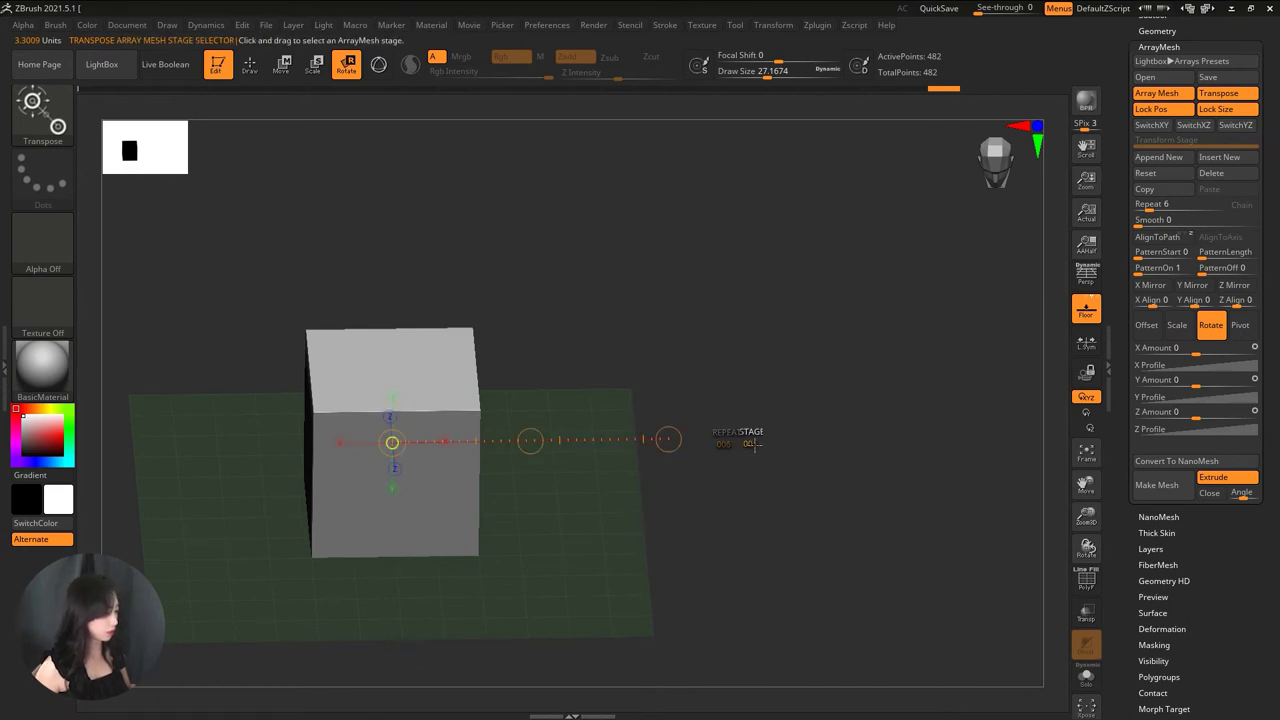
# - Confirm Repeat 6, reset Rotate X to 0, and set Offset Y Amount to -13.36468
pyautogui.click(1150, 204)
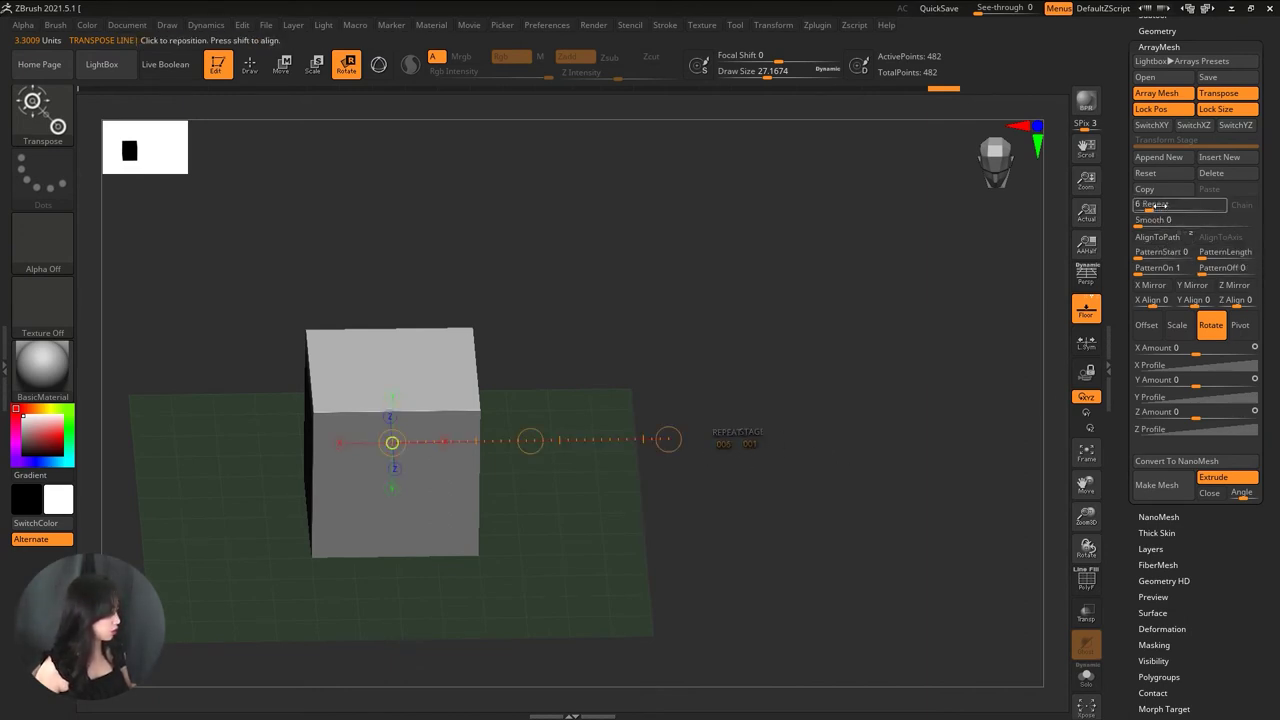
pyautogui.press('Return')
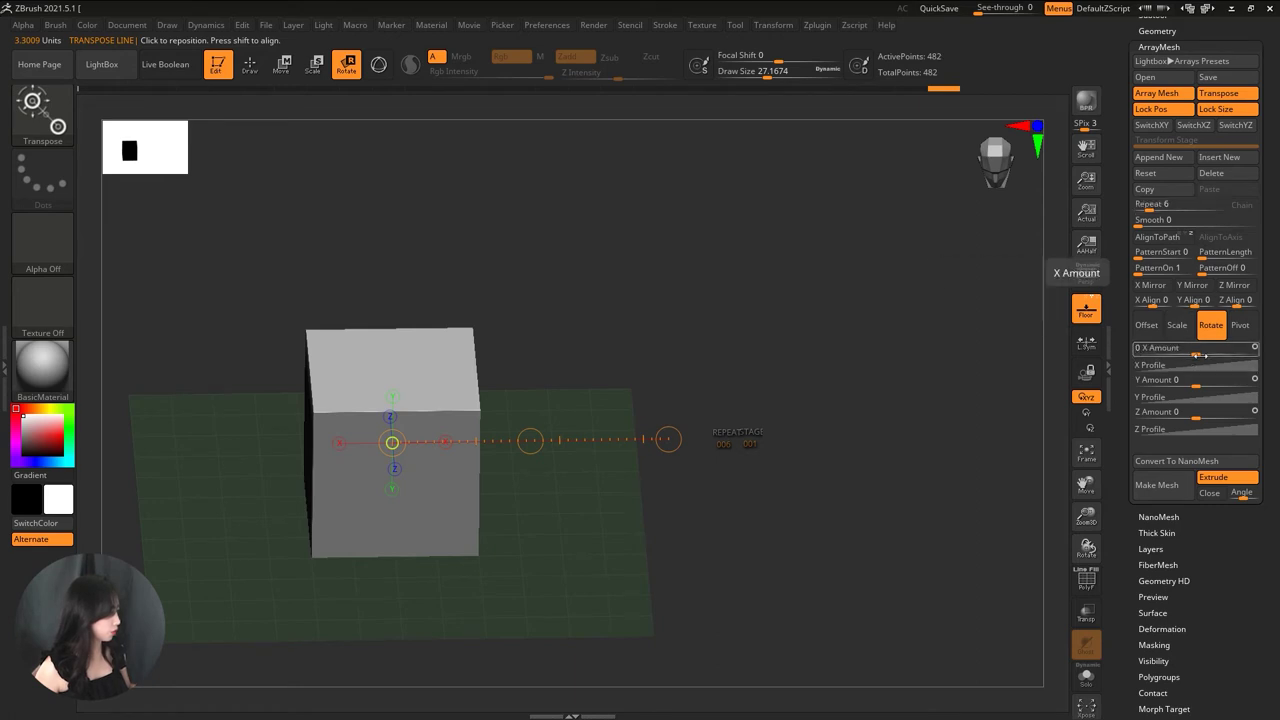
pyautogui.moveTo(1200, 354); pyautogui.dragTo(1232, 354)
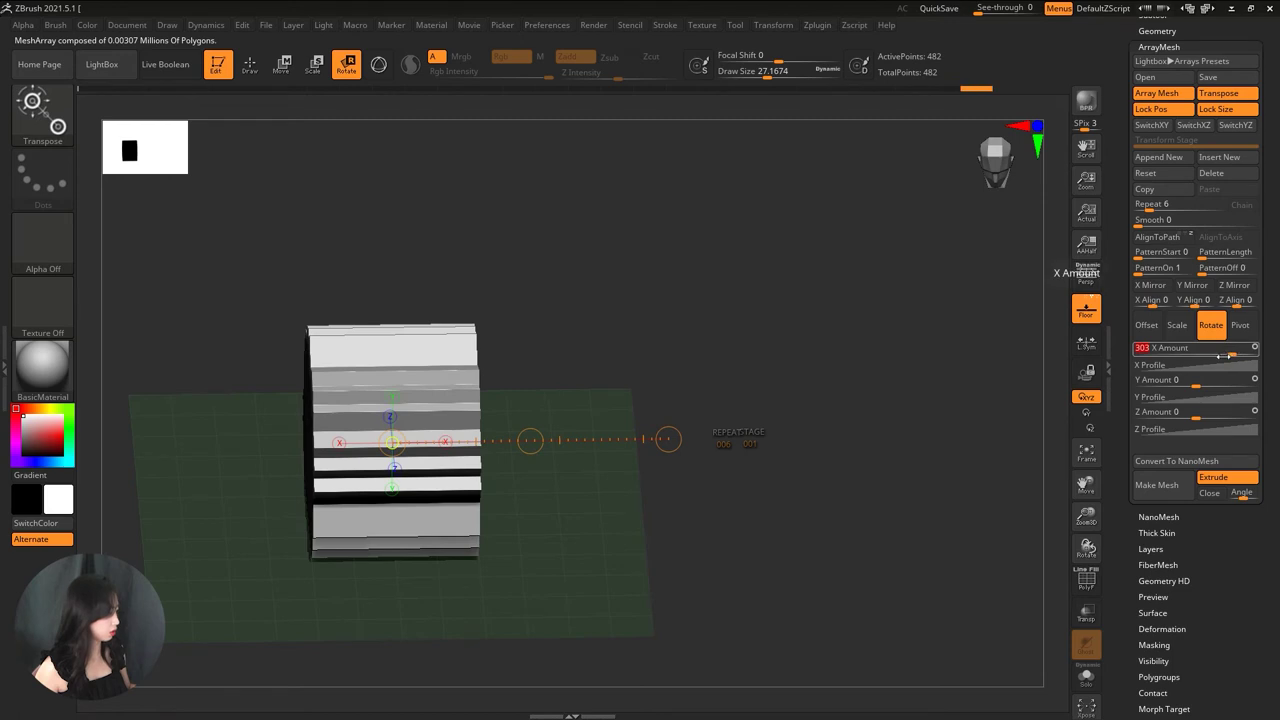
pyautogui.click(1200, 354)
pyautogui.click(1147, 325)
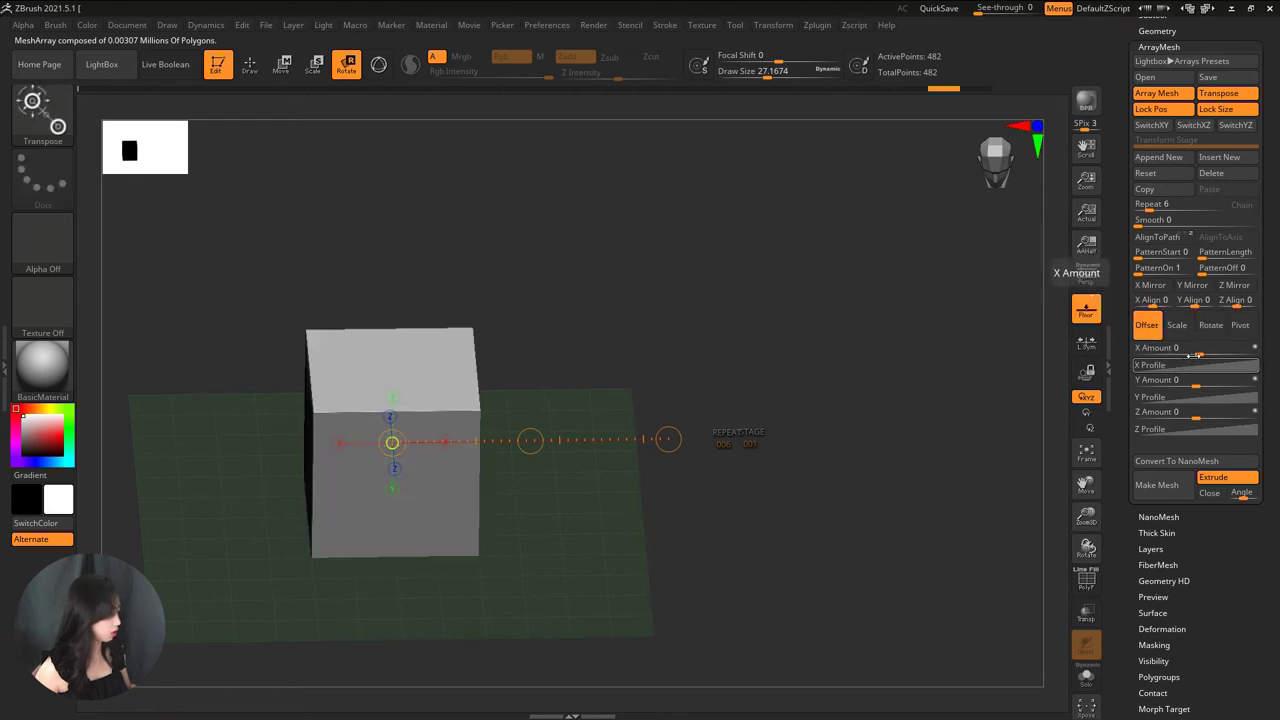
pyautogui.moveTo(1199, 380)
pyautogui.mouseDown()
pyautogui.moveTo(1231, 380)
pyautogui.moveTo(1137, 380)
pyautogui.mouseUp()
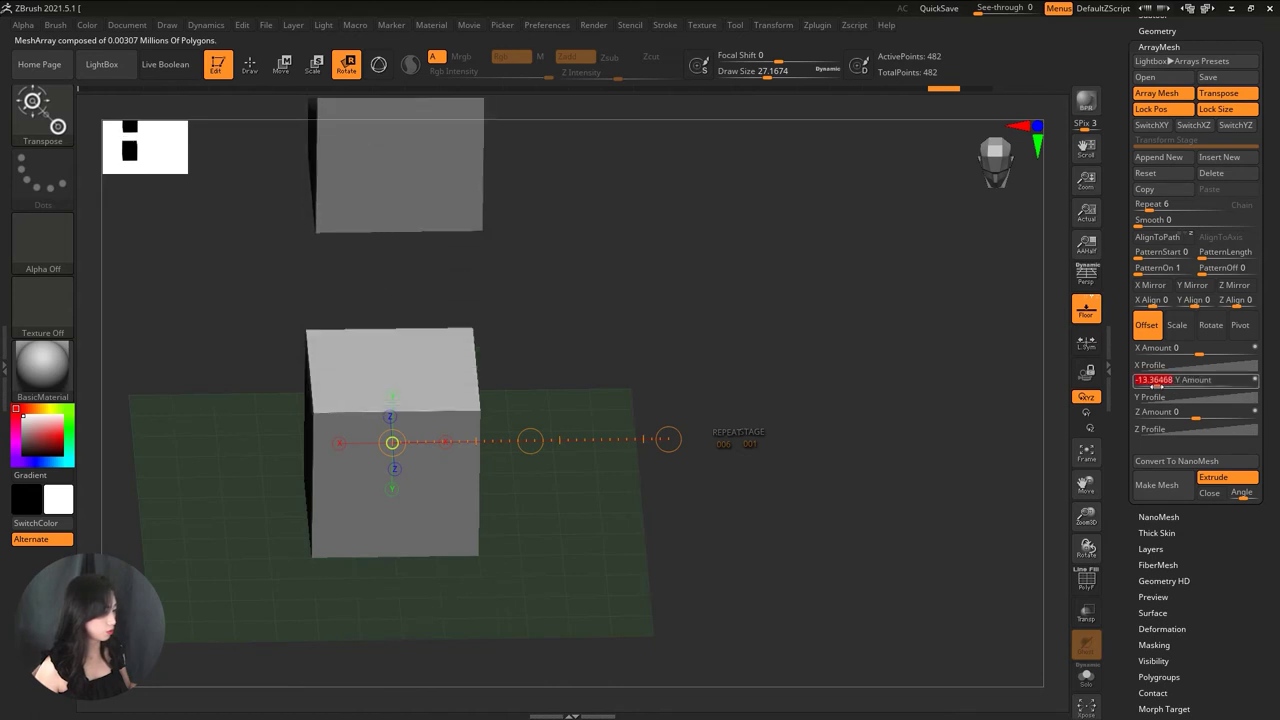
pyautogui.moveTo(929, 316); pyautogui.dragTo(906, 376)
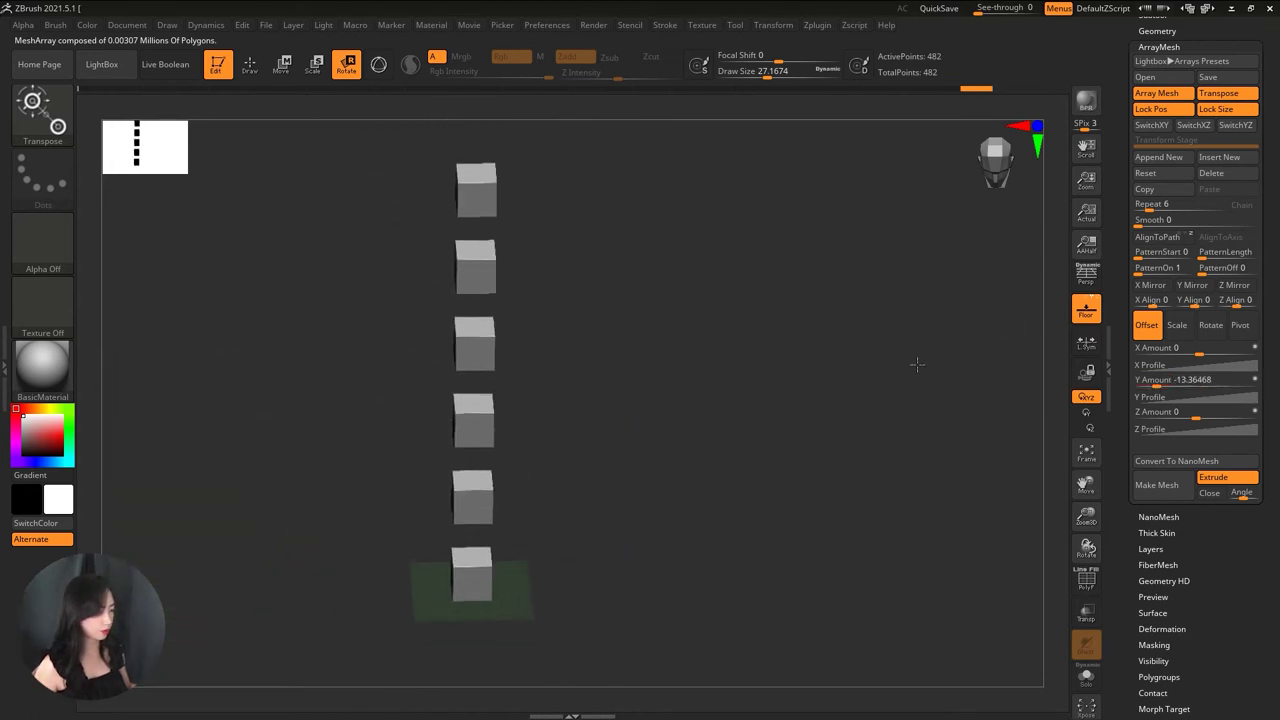
pyautogui.keyDown('alt'); pyautogui.moveTo(906, 376); pyautogui.dragTo(949, 391); pyautogui.keyUp('alt')
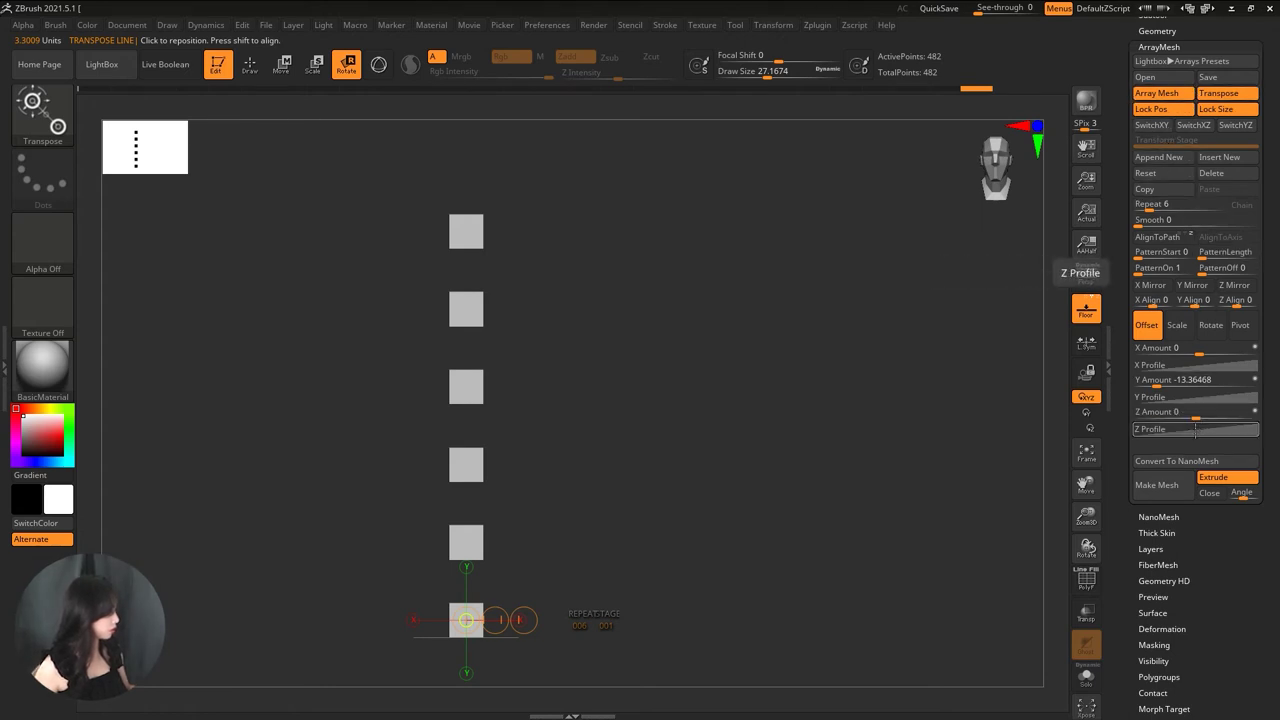
# - Add a second array stage with Repeat 4 and an X offset for four columns, then append a third stage
pyautogui.click(1159, 158)
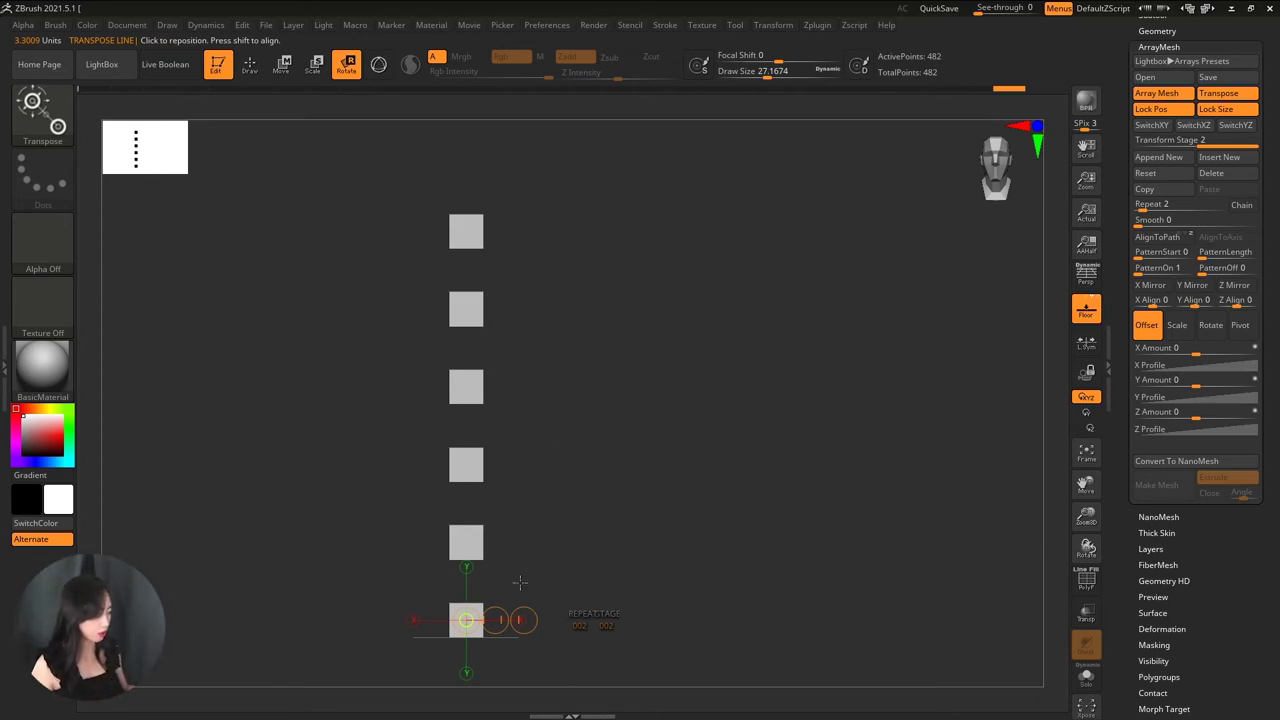
pyautogui.click(1165, 204)
pyautogui.write('4')
pyautogui.press('Return')
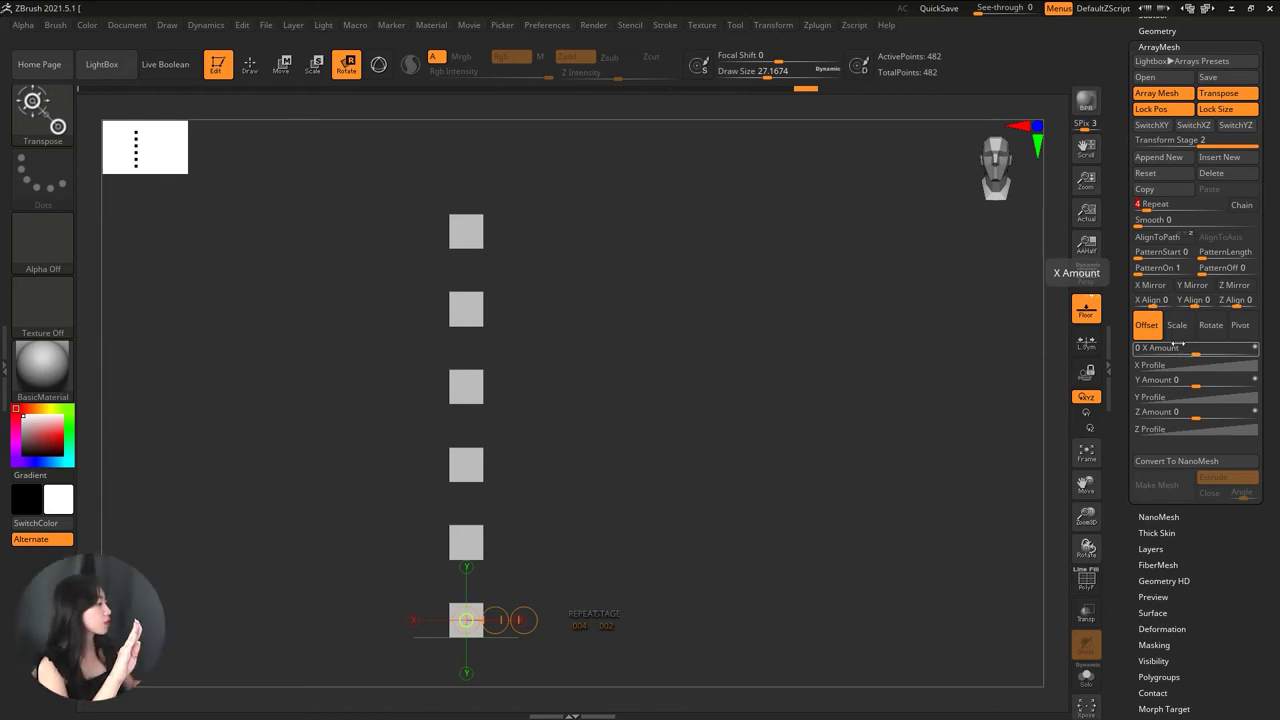
pyautogui.moveTo(1180, 345); pyautogui.dragTo(1236, 360)
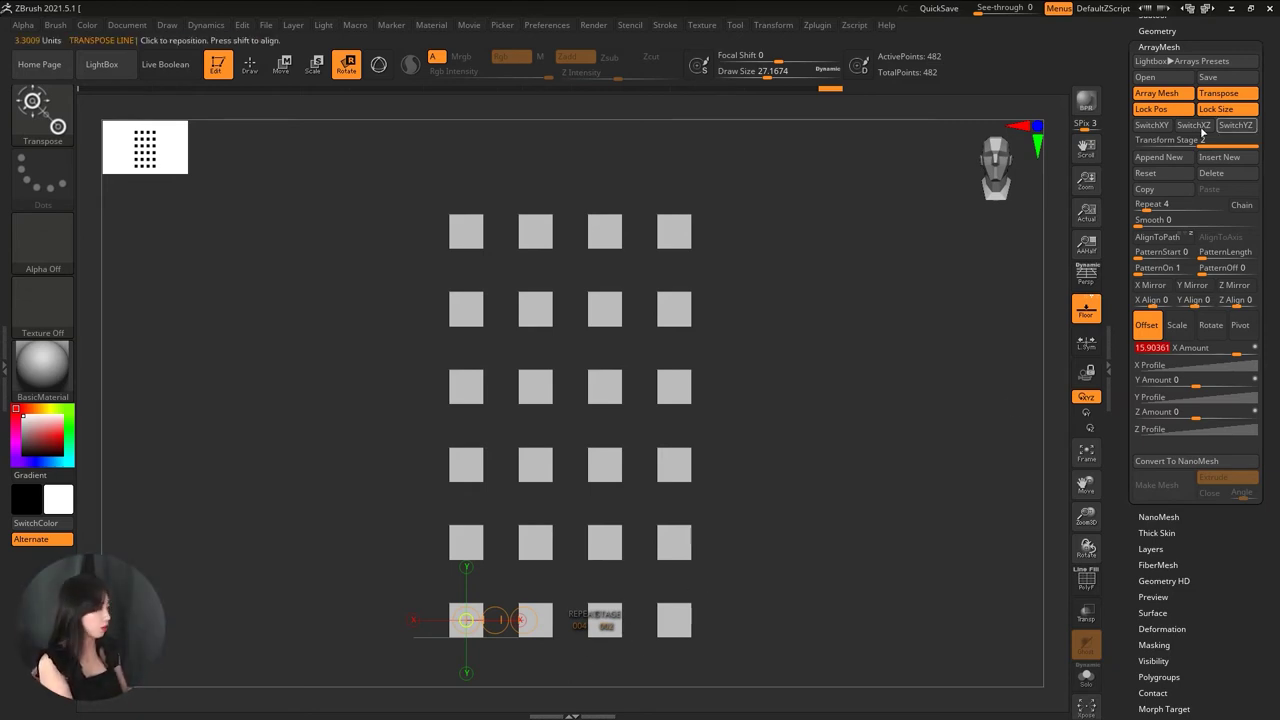
pyautogui.click(1160, 158)
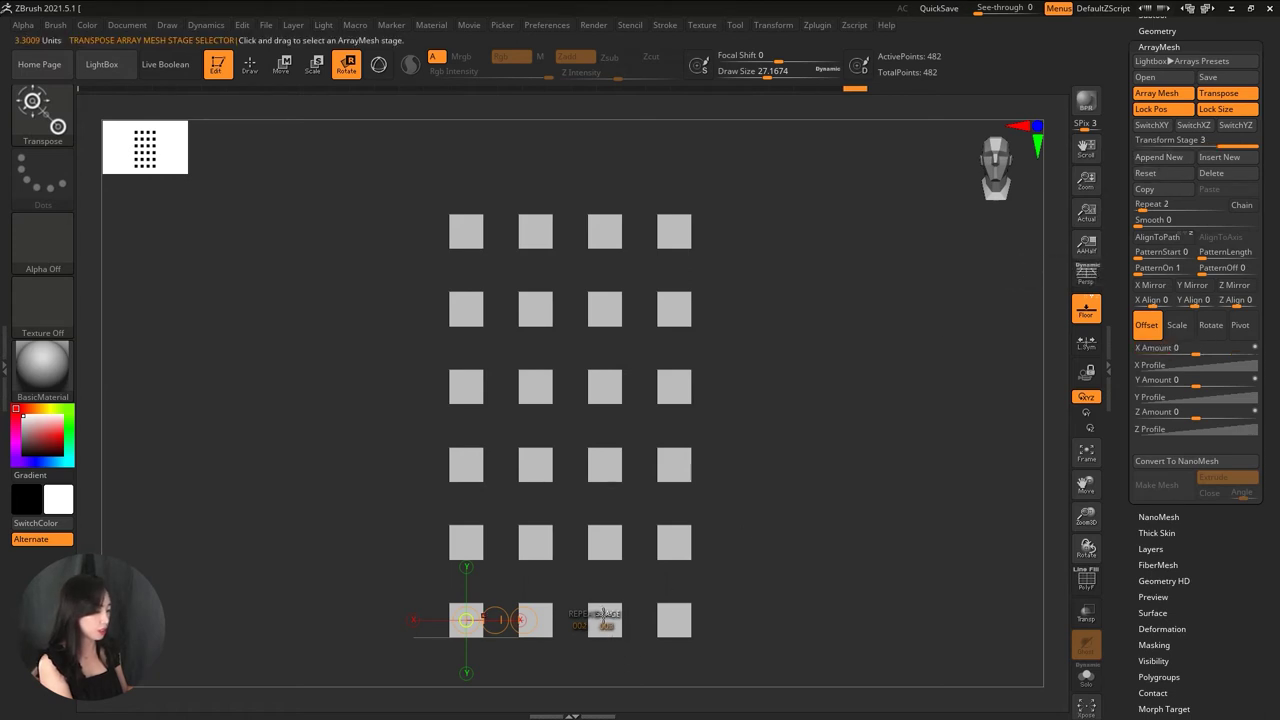
# - Give the third stage Repeat 4 and Y Amount about -53.27 to stack the grid vertically
pyautogui.click(1153, 204)
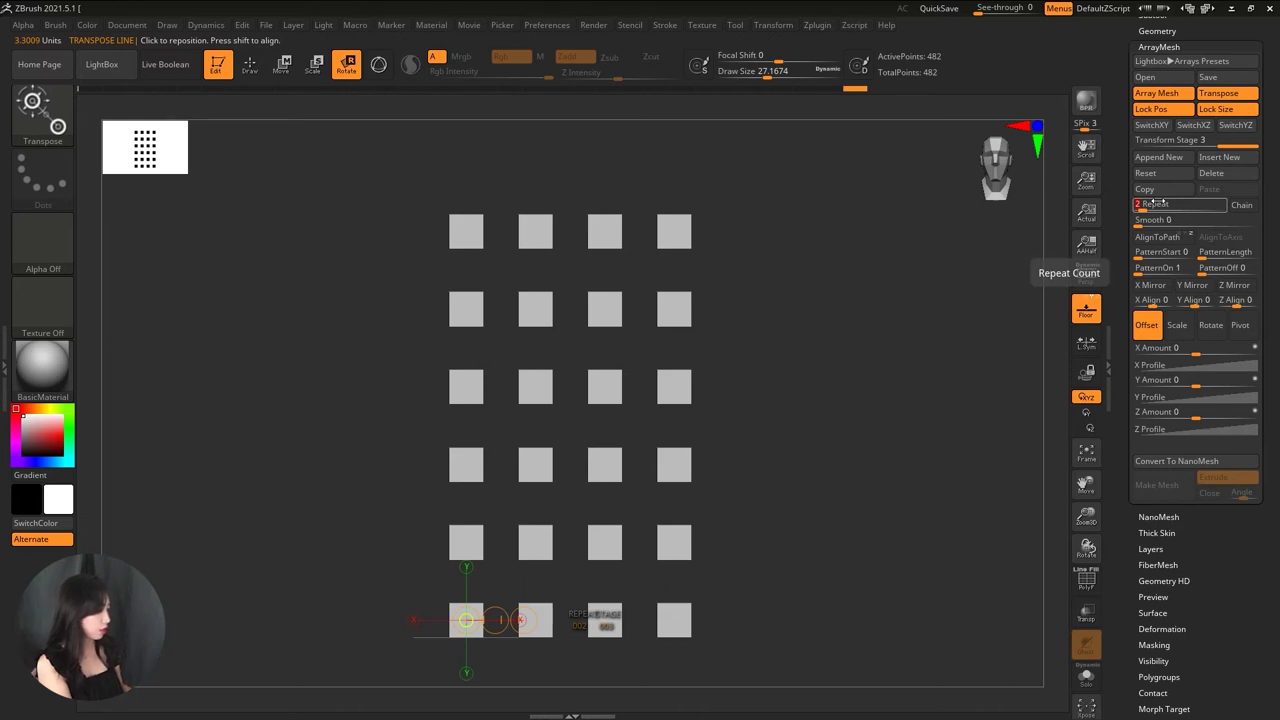
pyautogui.write('4')
pyautogui.press('Return')
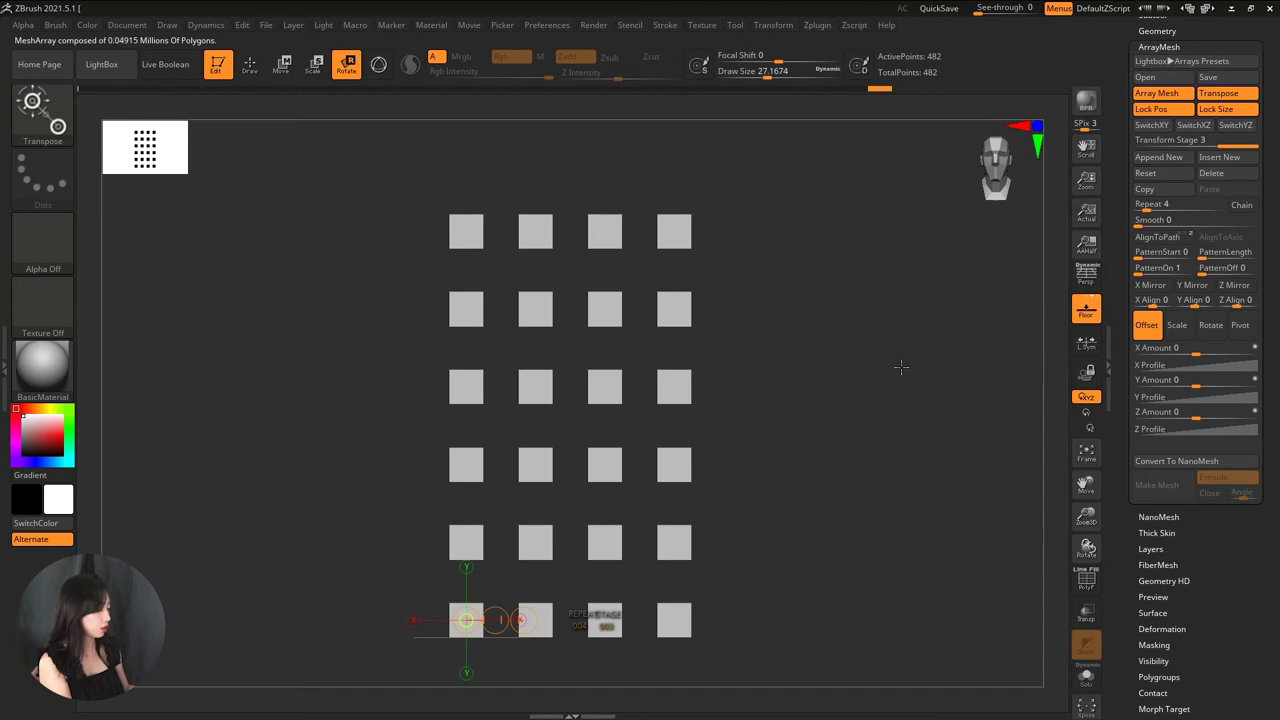
pyautogui.keyDown('ctrl'); pyautogui.moveTo(866, 397); pyautogui.dragTo(806, 277, button='right'); pyautogui.keyUp('ctrl')
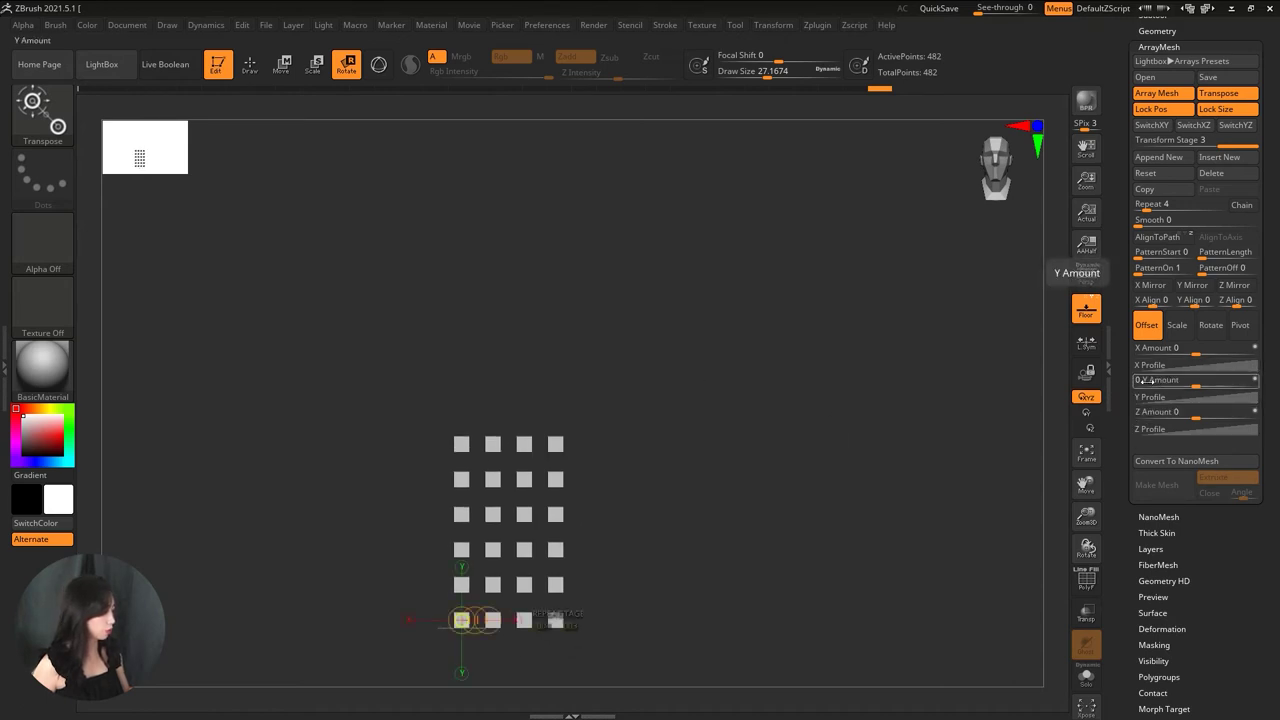
pyautogui.moveTo(1197, 386); pyautogui.dragTo(1147, 388)
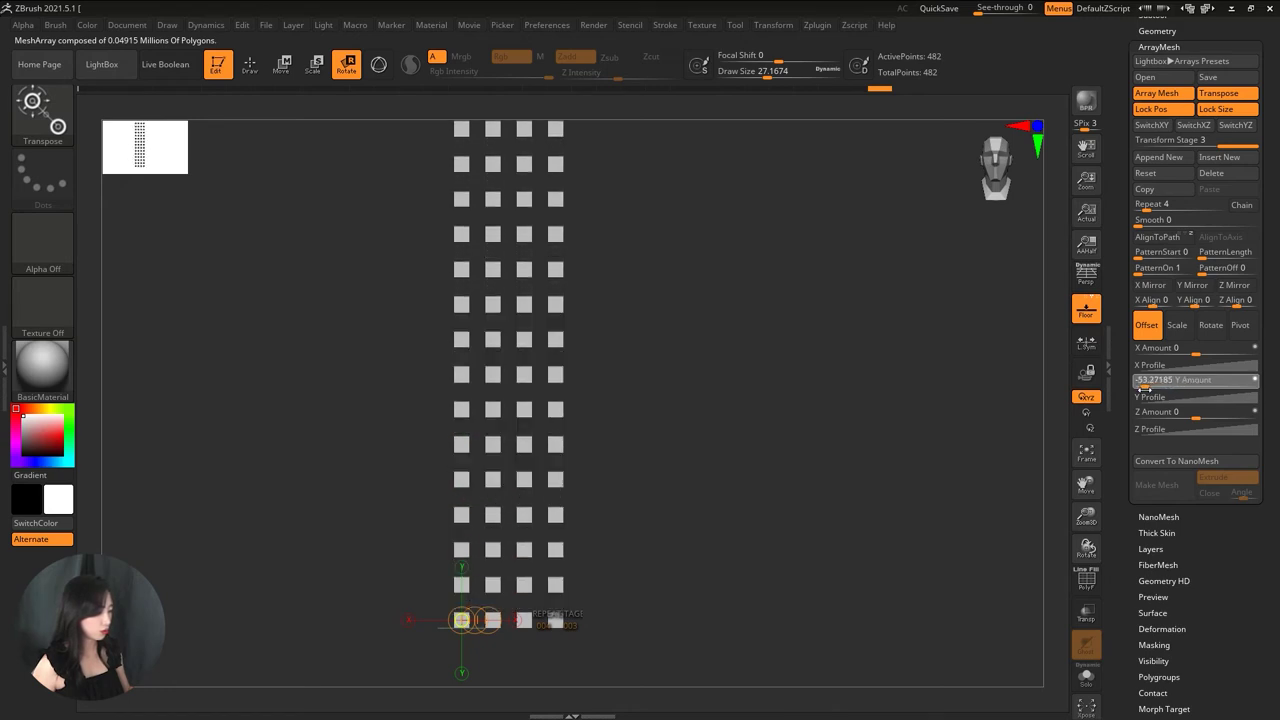
pyautogui.moveTo(766, 331)
pyautogui.keyDown('alt'); pyautogui.mouseDown(button='right')
pyautogui.moveTo(805, 457)
pyautogui.moveTo(768, 490)
pyautogui.mouseUp(button='right'); pyautogui.keyUp('alt')
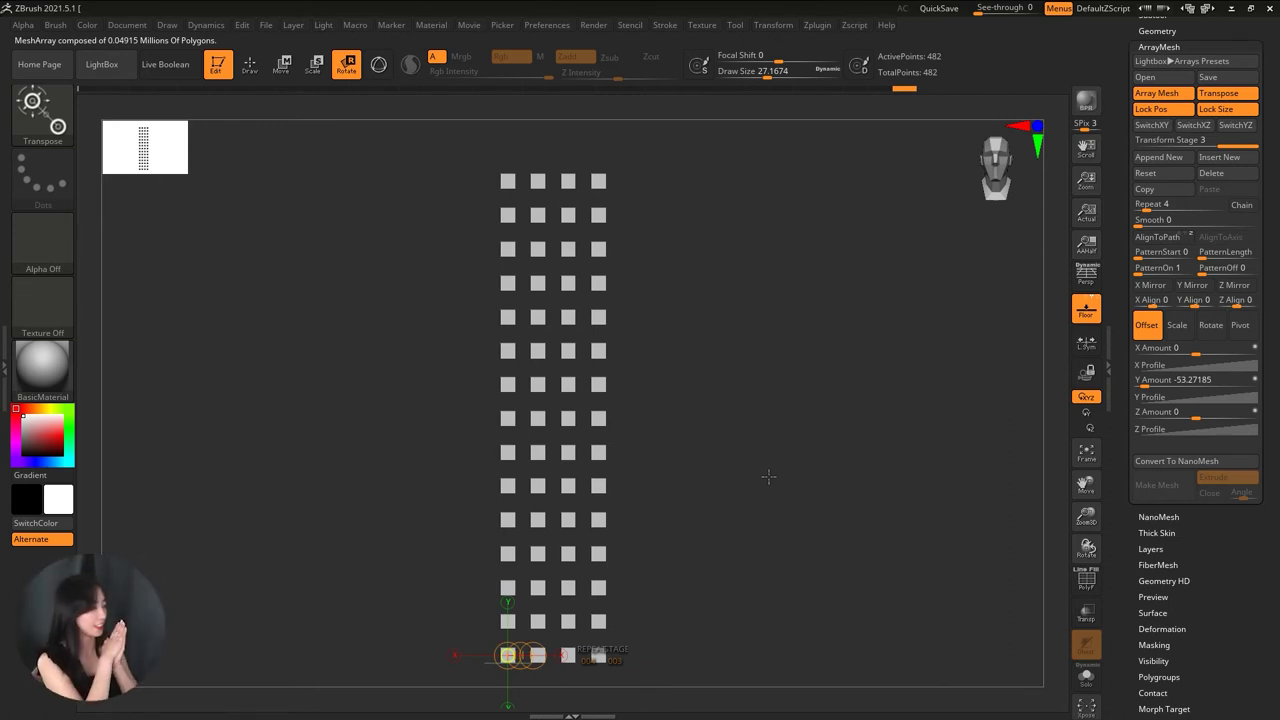
pyautogui.click(1211, 325)
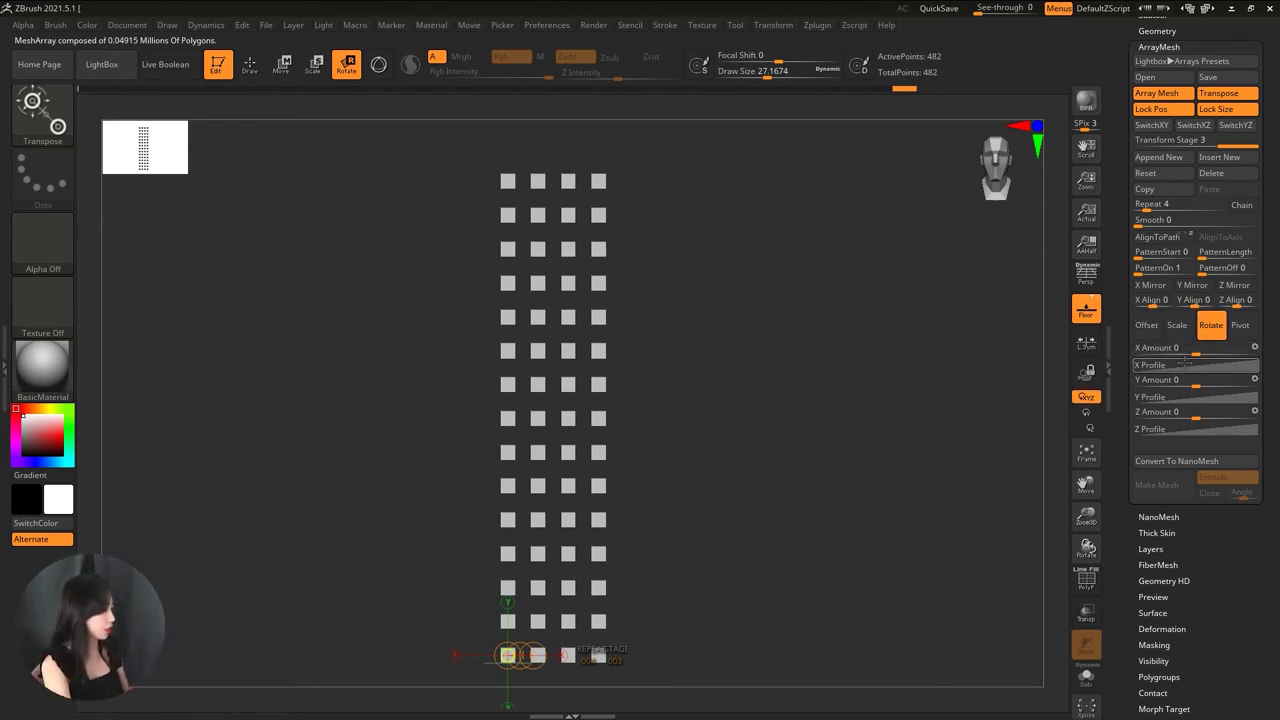
# - Try a 116 Y rotation and a -100 Y offset on the array, inspecting the tower
pyautogui.moveTo(1205, 382); pyautogui.dragTo(1222, 383)
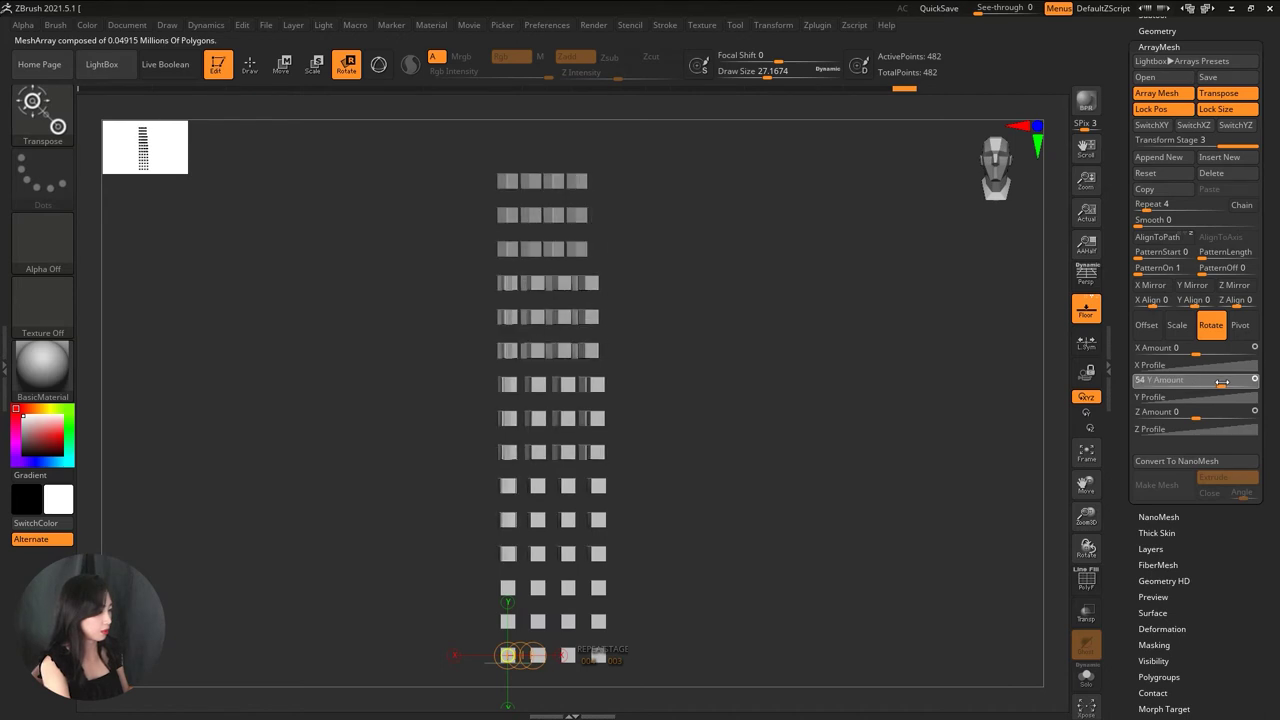
pyautogui.moveTo(808, 431)
pyautogui.mouseDown()
pyautogui.moveTo(857, 451)
pyautogui.moveTo(771, 434)
pyautogui.moveTo(731, 443)
pyautogui.moveTo(803, 431)
pyautogui.mouseUp()
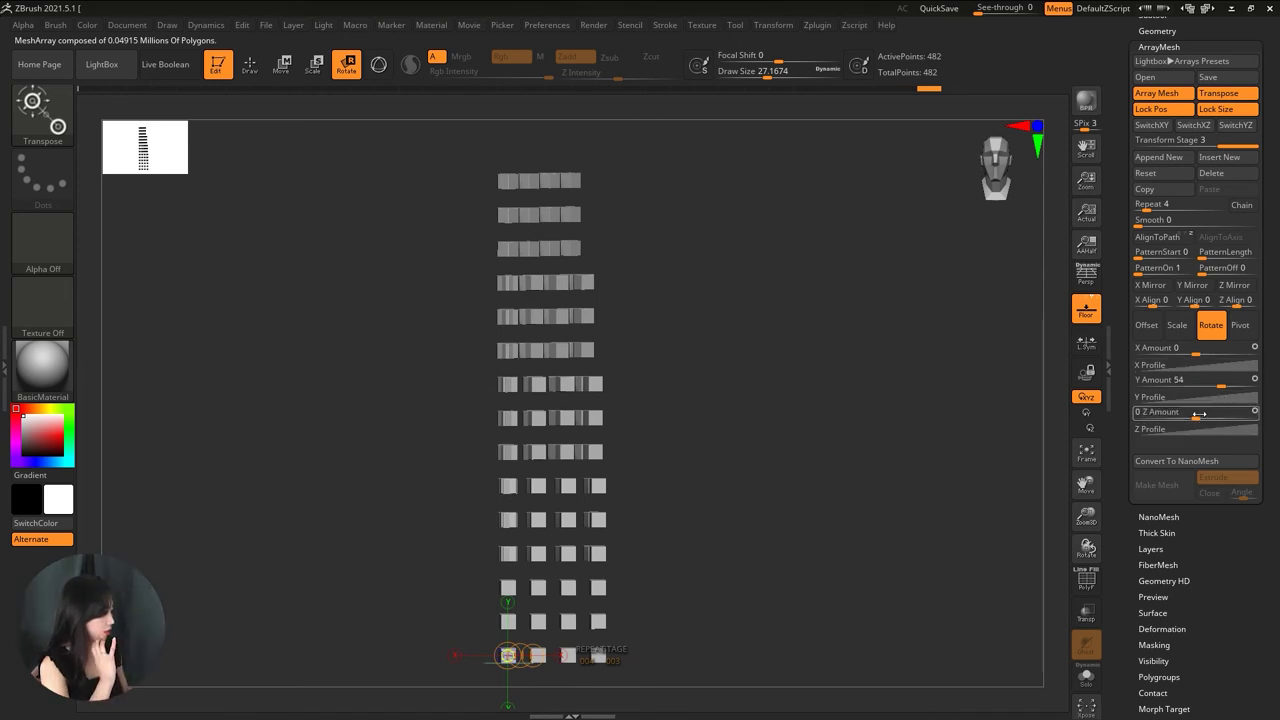
pyautogui.moveTo(1220, 386); pyautogui.dragTo(1222, 386)
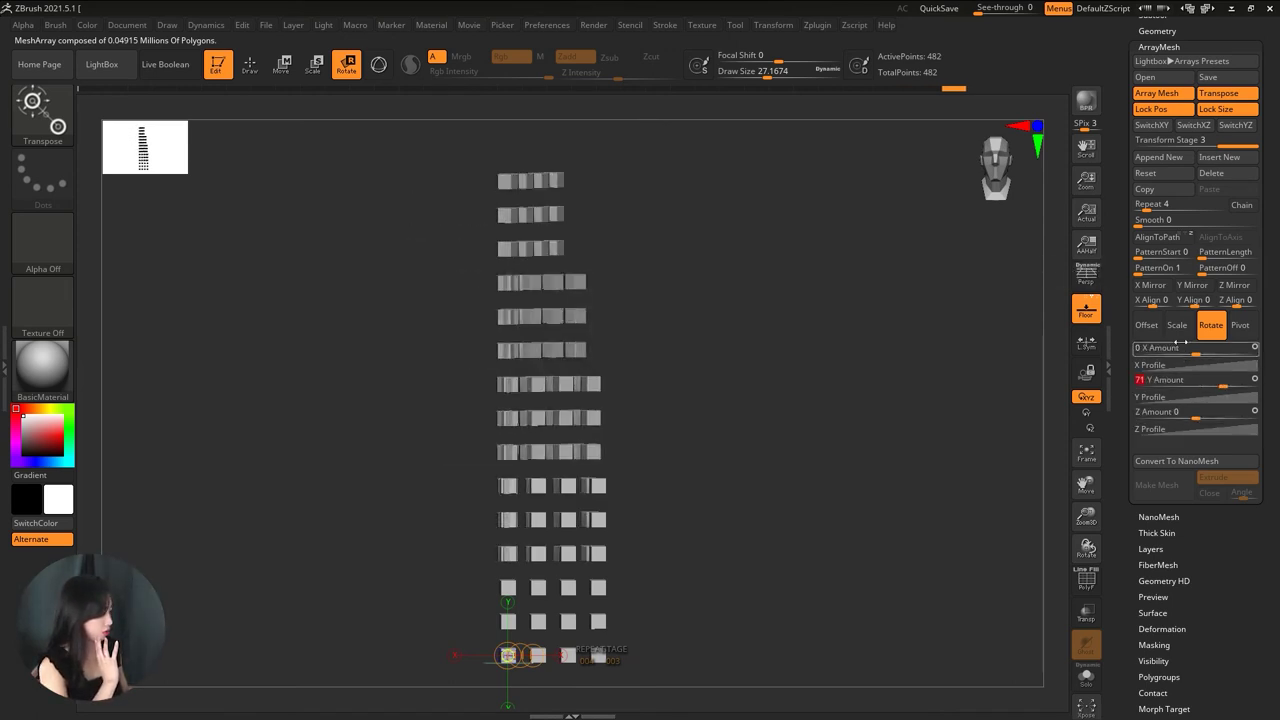
pyautogui.click(1147, 325)
pyautogui.moveTo(1190, 380); pyautogui.dragTo(1108, 384)
pyautogui.moveTo(880, 412)
pyautogui.mouseDown()
pyautogui.moveTo(819, 404)
pyautogui.moveTo(800, 380)
pyautogui.moveTo(751, 423)
pyautogui.moveTo(666, 423)
pyautogui.moveTo(730, 422)
pyautogui.moveTo(743, 408)
pyautogui.moveTo(771, 420)
pyautogui.moveTo(771, 437)
pyautogui.mouseUp()
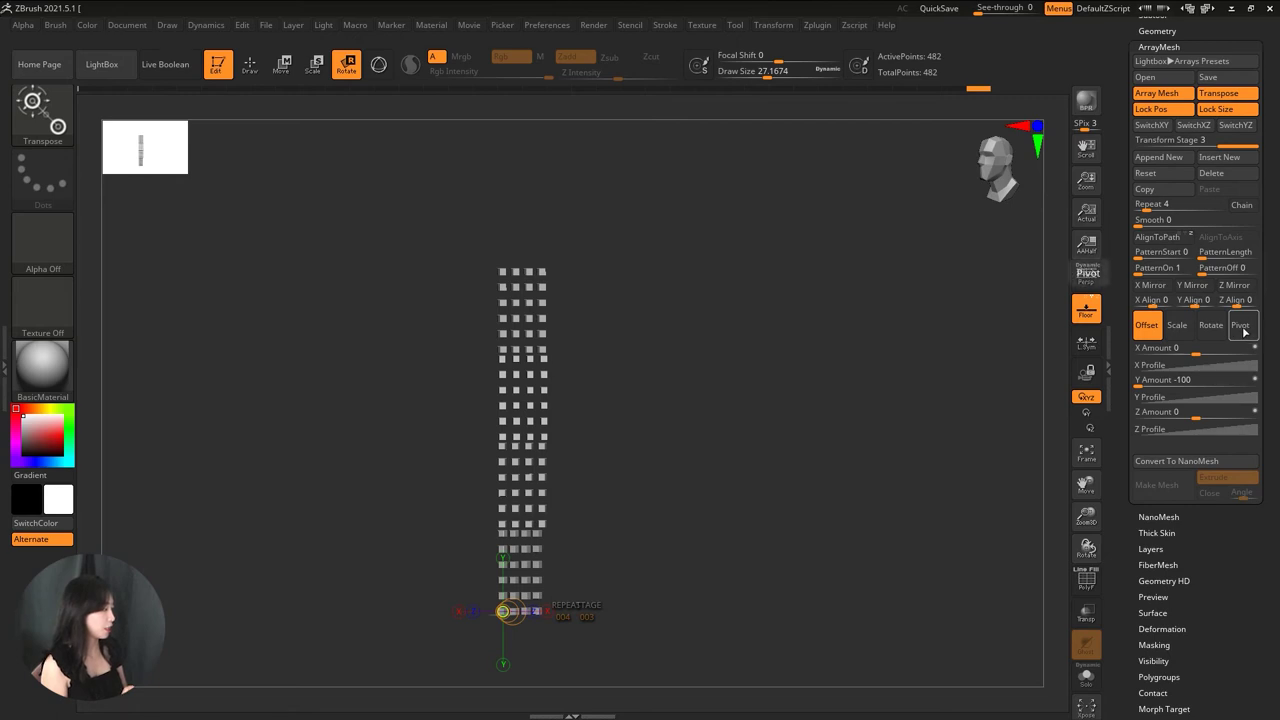
pyautogui.moveTo(723, 480)
pyautogui.keyDown('alt'); pyautogui.mouseDown()
pyautogui.moveTo(727, 568)
pyautogui.moveTo(731, 534)
pyautogui.moveTo(765, 540)
pyautogui.moveTo(759, 550)
pyautogui.mouseUp(); pyautogui.keyUp('alt')
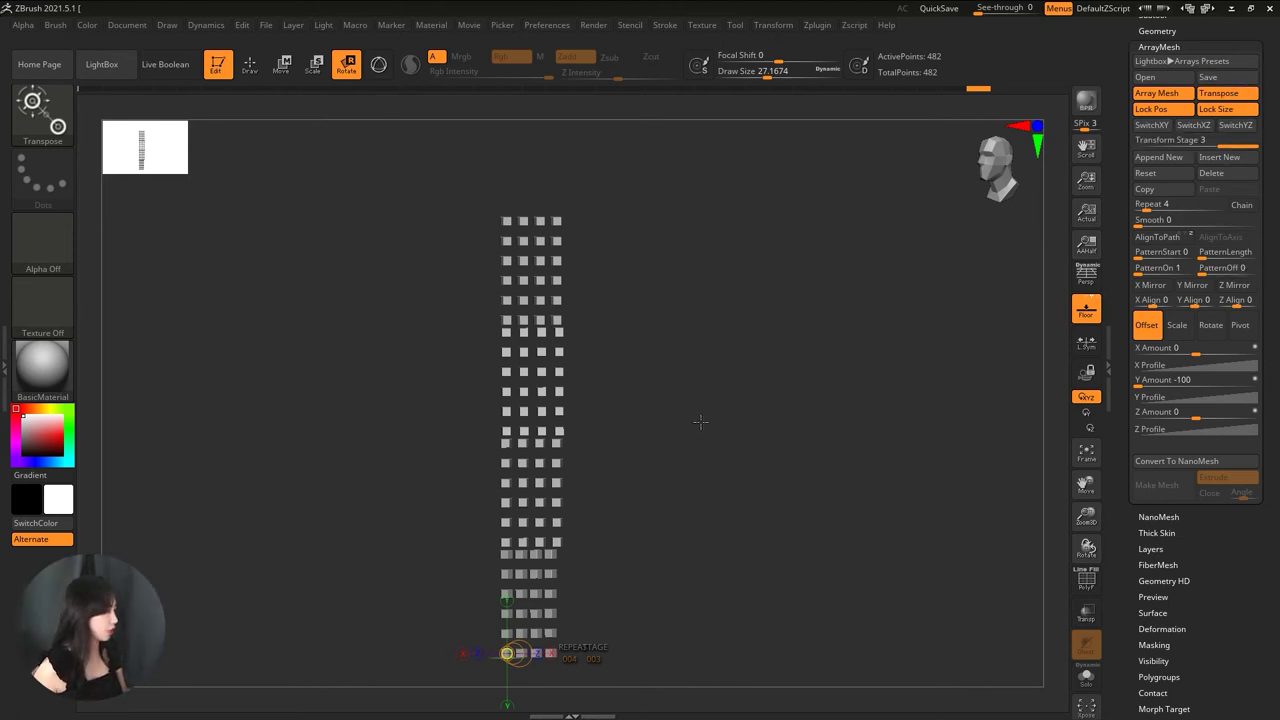
# - Undo the vertical stacking twice with Ctrl+Z and look down on the single cube
pyautogui.hotkey('ctrl', 'z')
pyautogui.hotkey('ctrl', 'z')
pyautogui.hotkey('ctrl', 'z')
pyautogui.hotkey('ctrl', 'z')
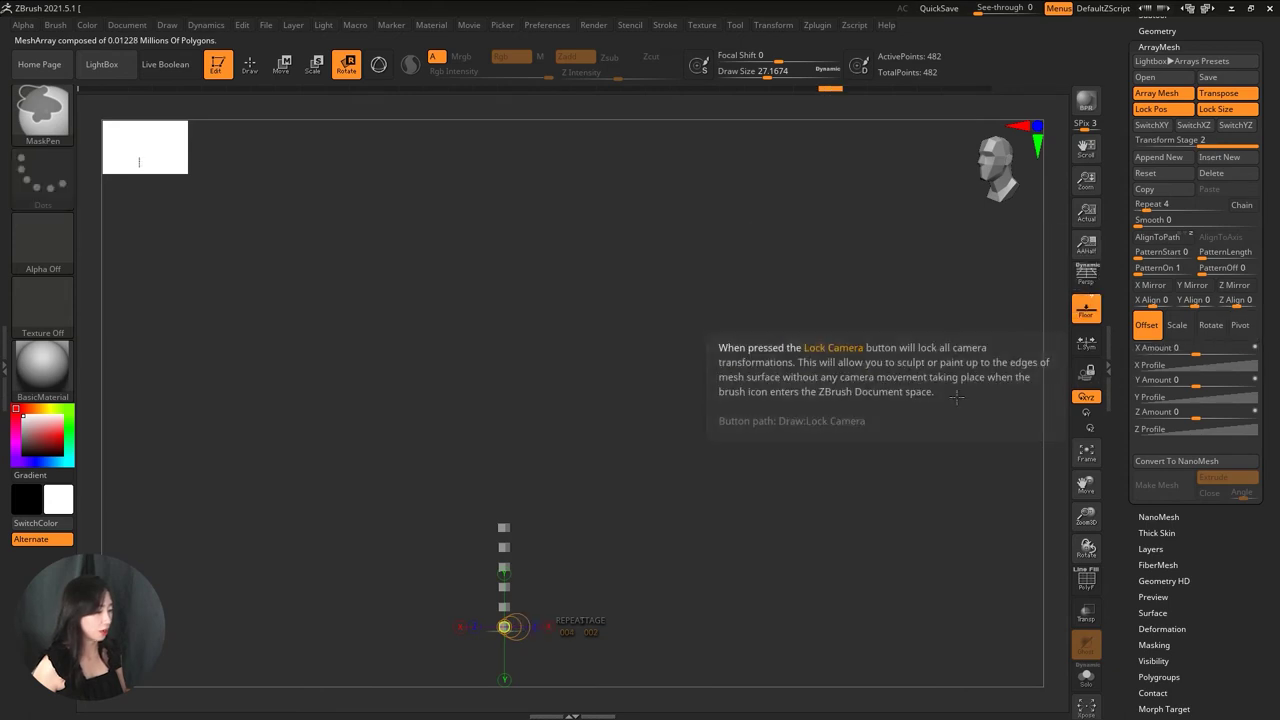
pyautogui.hotkey('ctrl', 'z')
pyautogui.moveTo(804, 464); pyautogui.dragTo(672, 408)
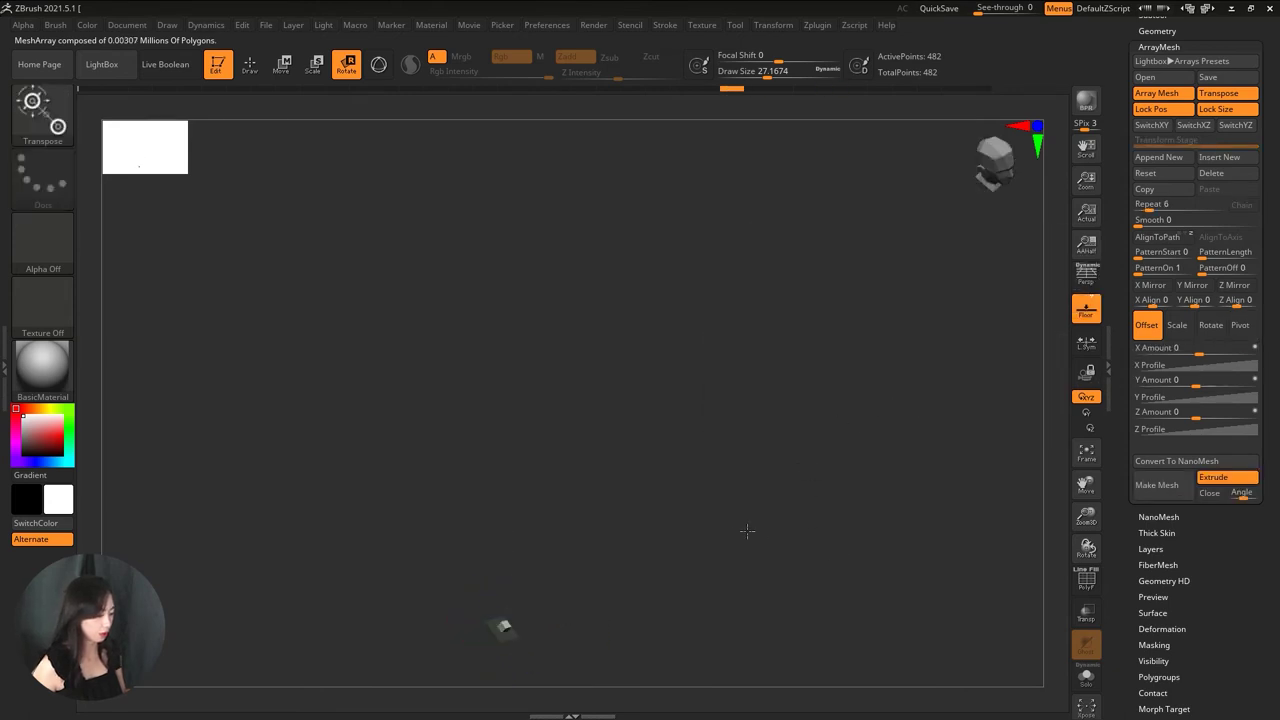
# - Frame the cube in a front view, test a 30 Y rotation, undo it, and show Pivot settings
pyautogui.press('f')
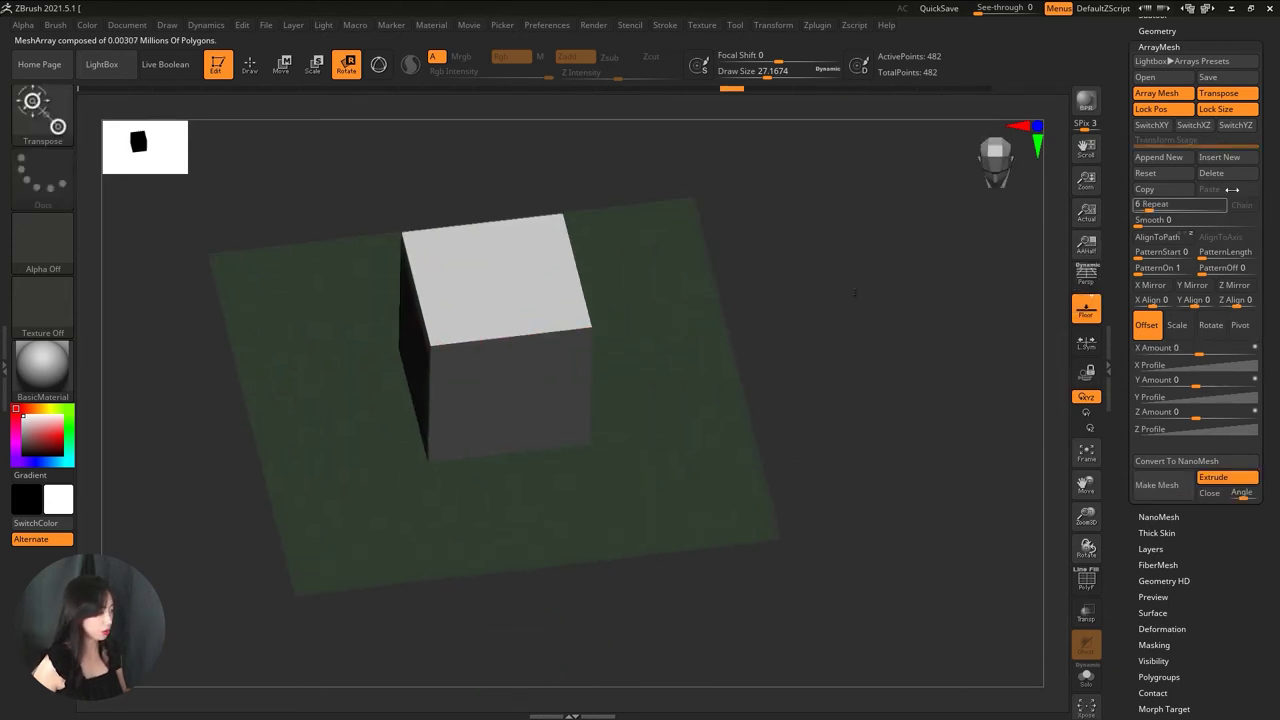
pyautogui.moveTo(672, 408)
pyautogui.mouseDown()
pyautogui.moveTo(703, 358)
pyautogui.moveTo(606, 372)
pyautogui.mouseUp()
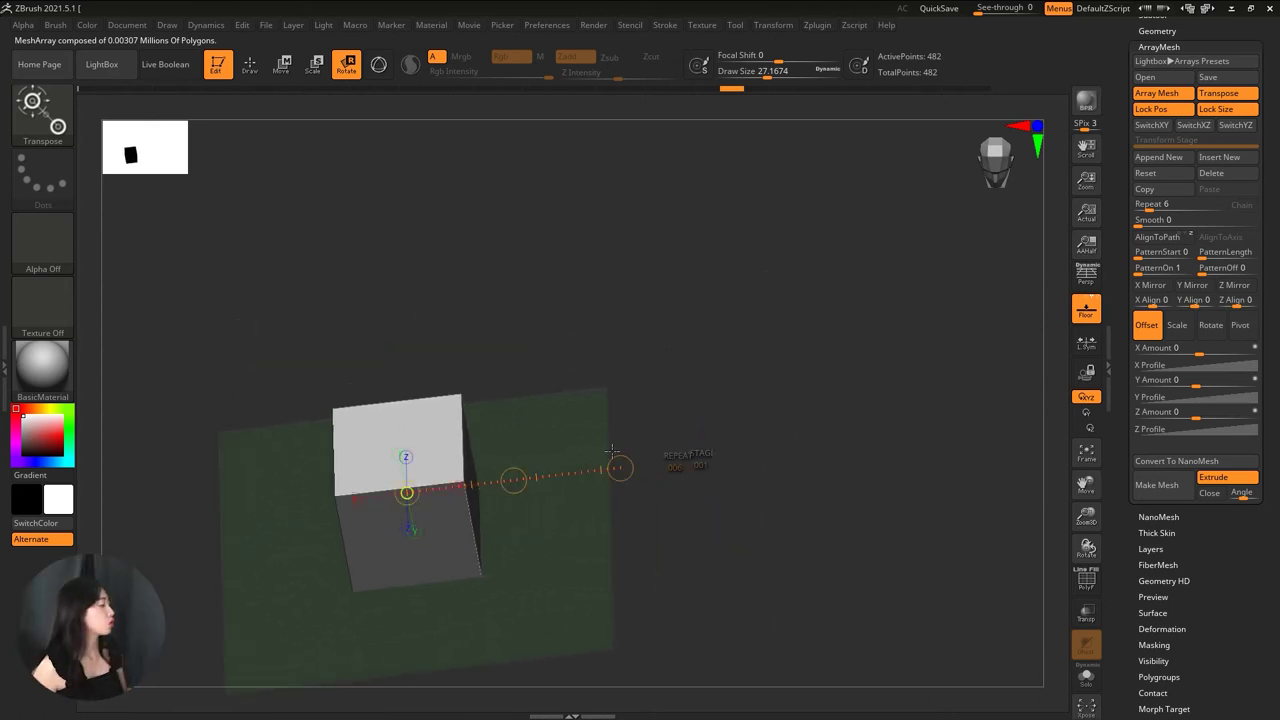
pyautogui.keyDown('shift'); pyautogui.moveTo(606, 372); pyautogui.dragTo(604, 371); pyautogui.keyUp('shift')
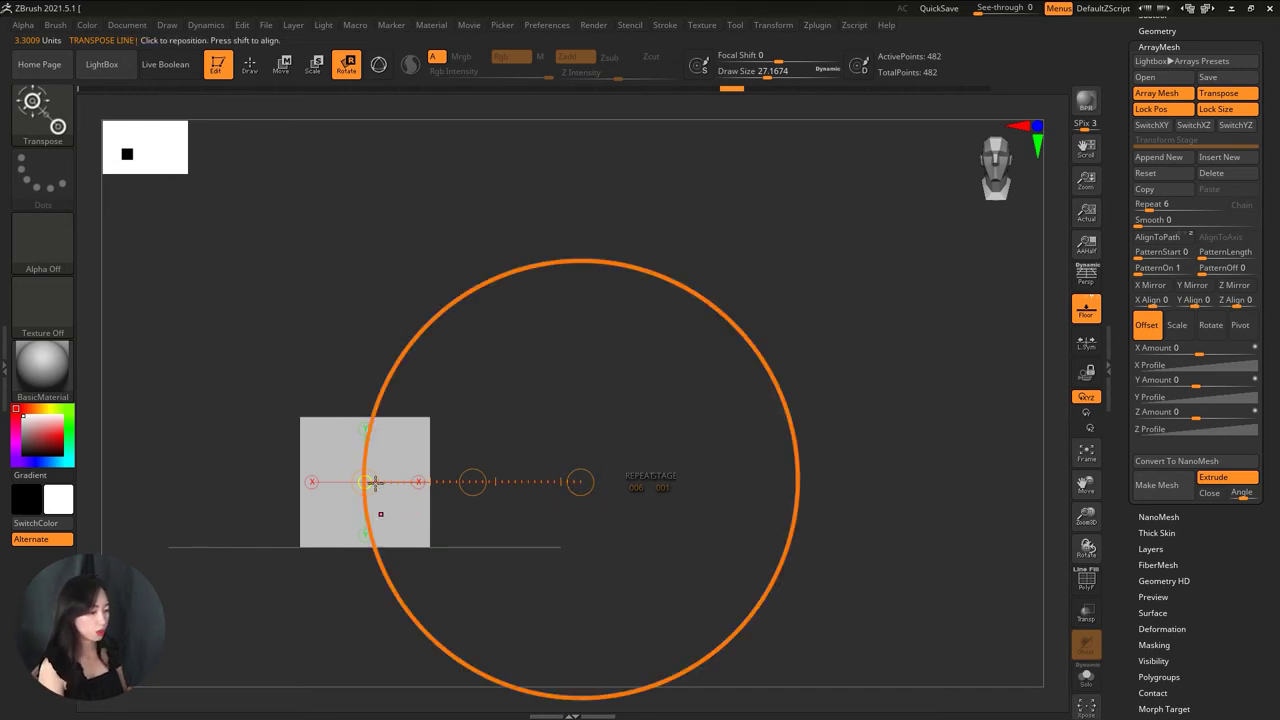
pyautogui.moveTo(670, 339)
pyautogui.keyDown('alt'); pyautogui.mouseDown()
pyautogui.moveTo(706, 320)
pyautogui.moveTo(740, 343)
pyautogui.mouseUp(); pyautogui.keyUp('alt')
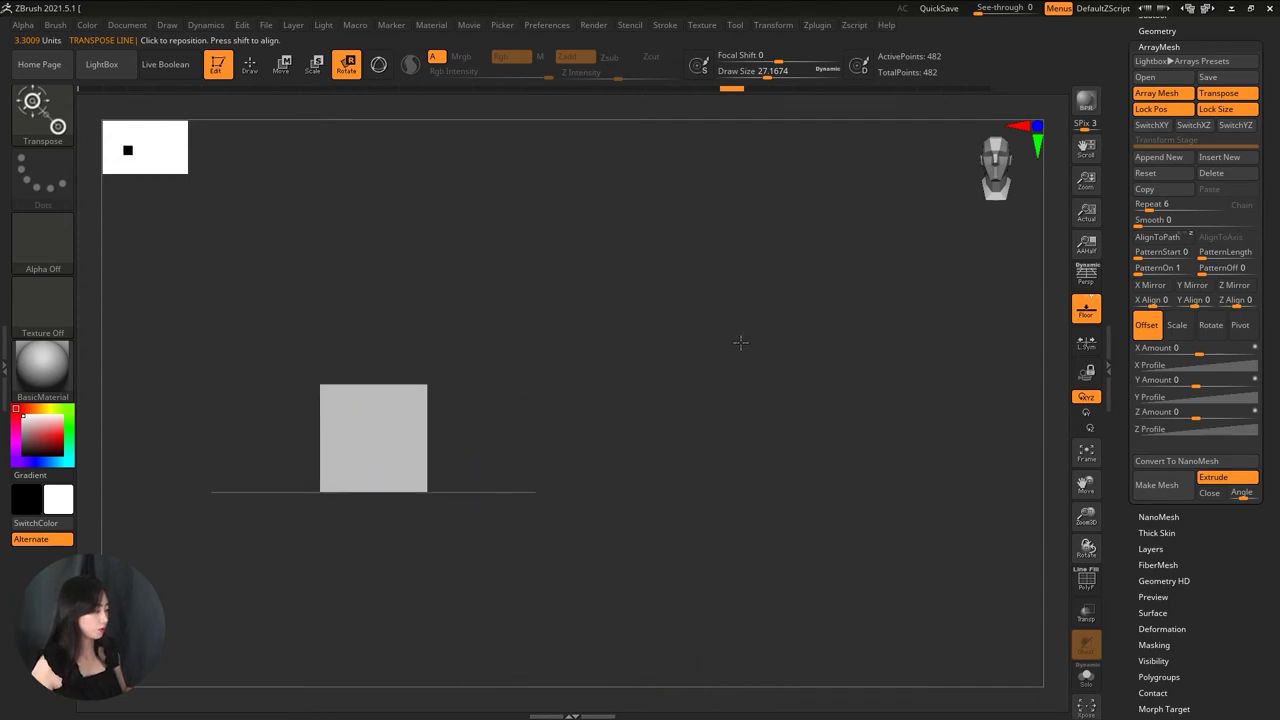
pyautogui.click(1208, 334)
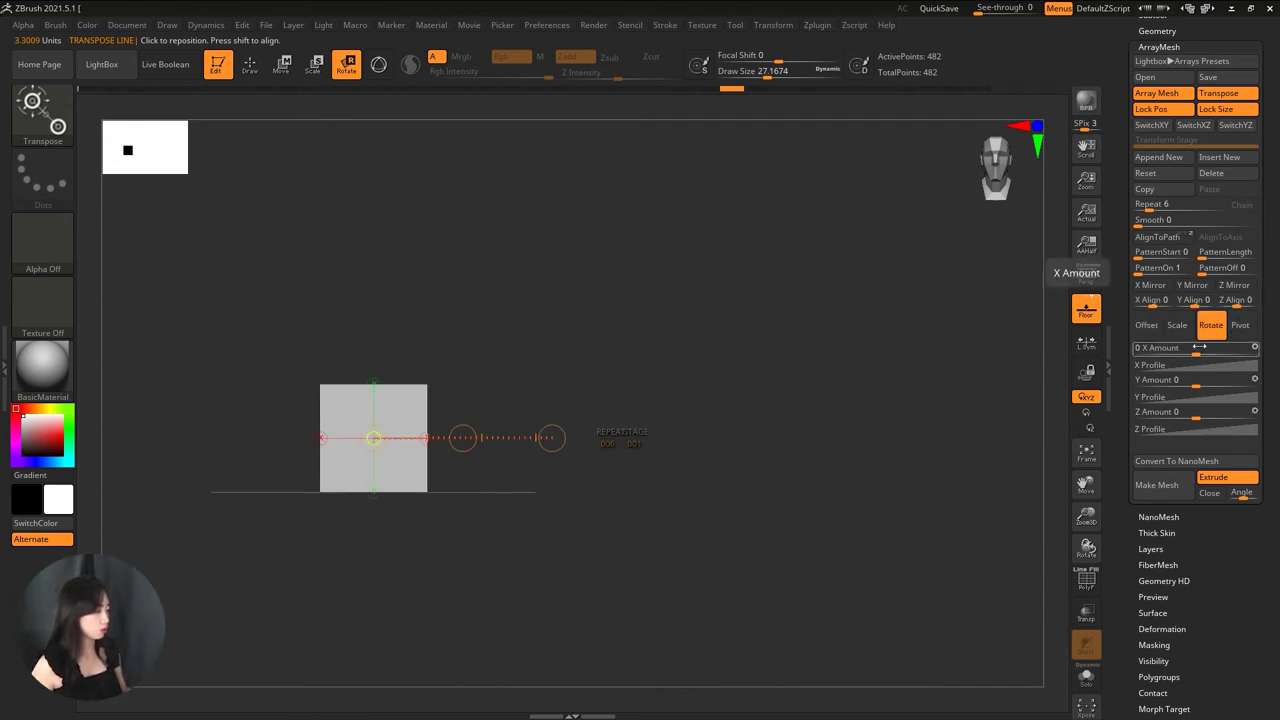
pyautogui.moveTo(1205, 383); pyautogui.dragTo(1218, 383)
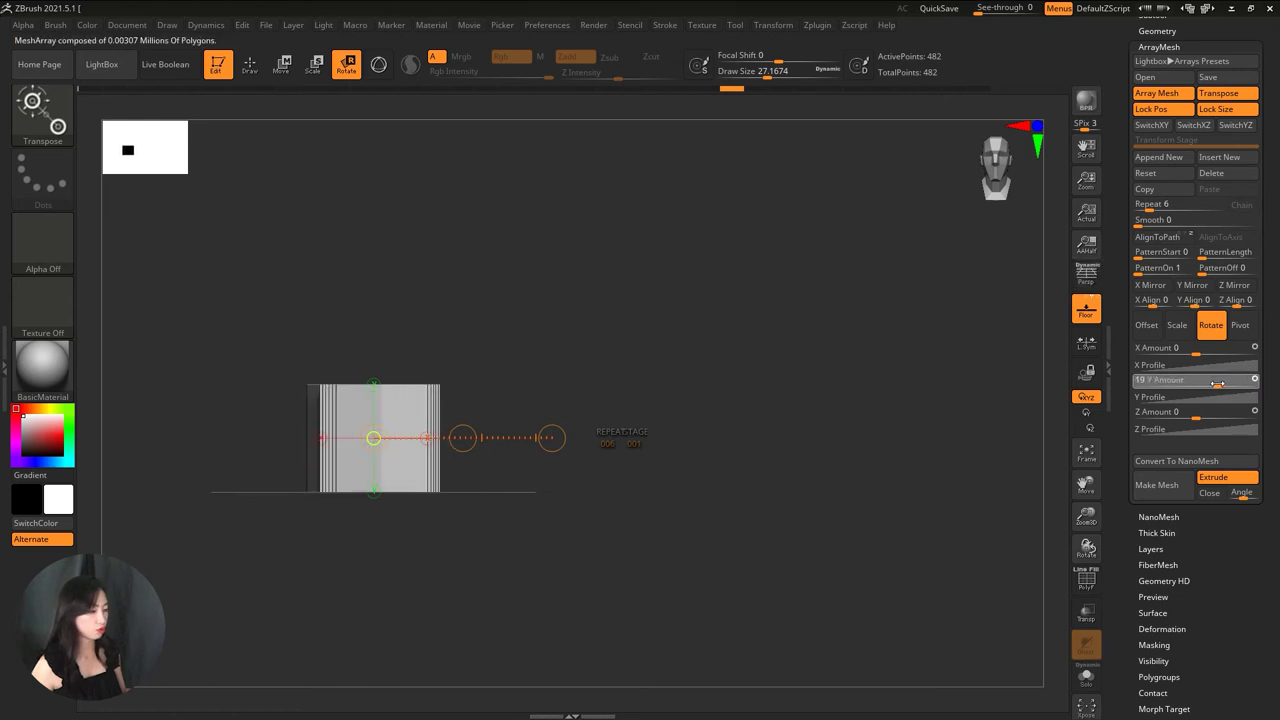
pyautogui.moveTo(443, 433); pyautogui.dragTo(469, 397)
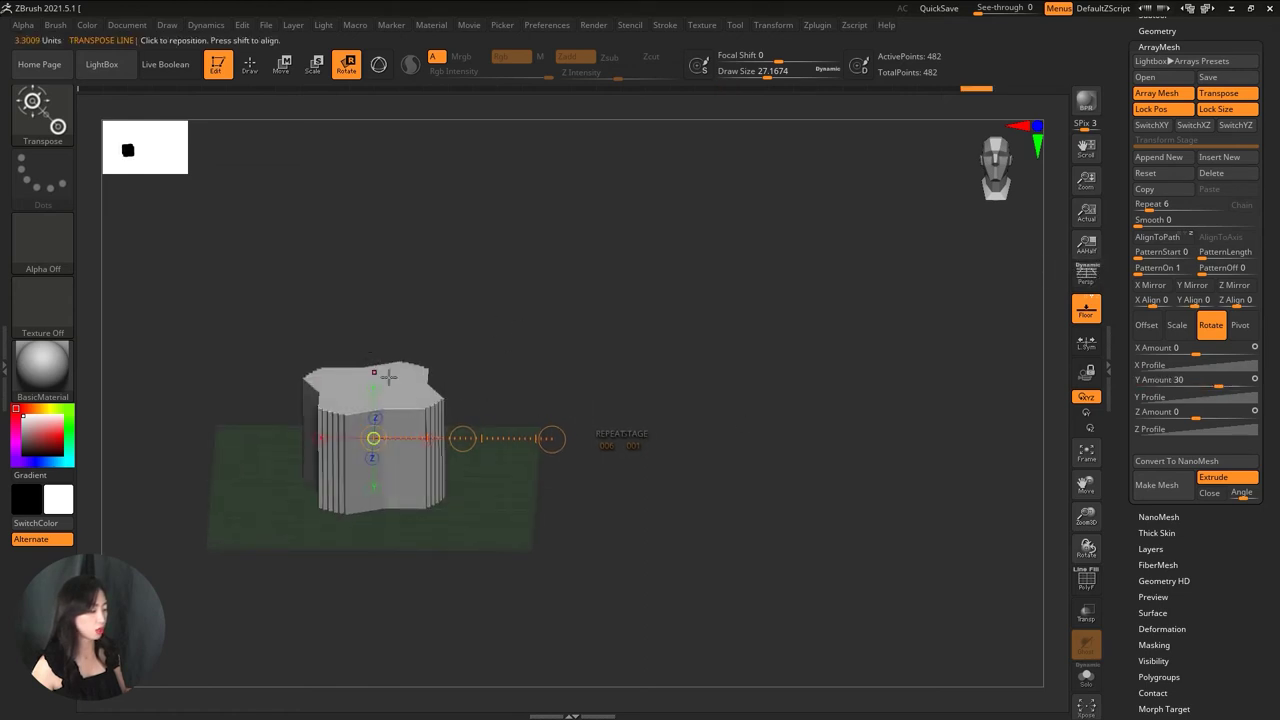
pyautogui.hotkey('ctrl', 'z')
pyautogui.click(1247, 325)
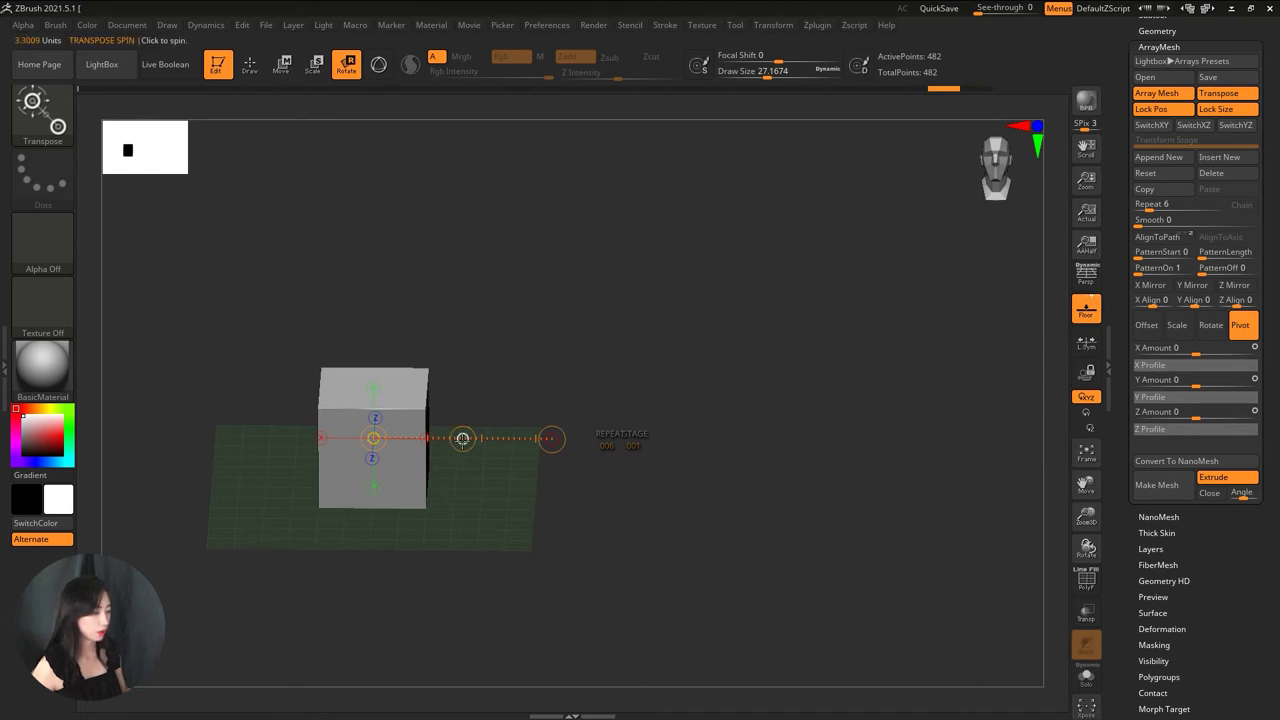
# - Move the array pivot to X Amount 1.96345, right of the cube
pyautogui.click(462, 438)
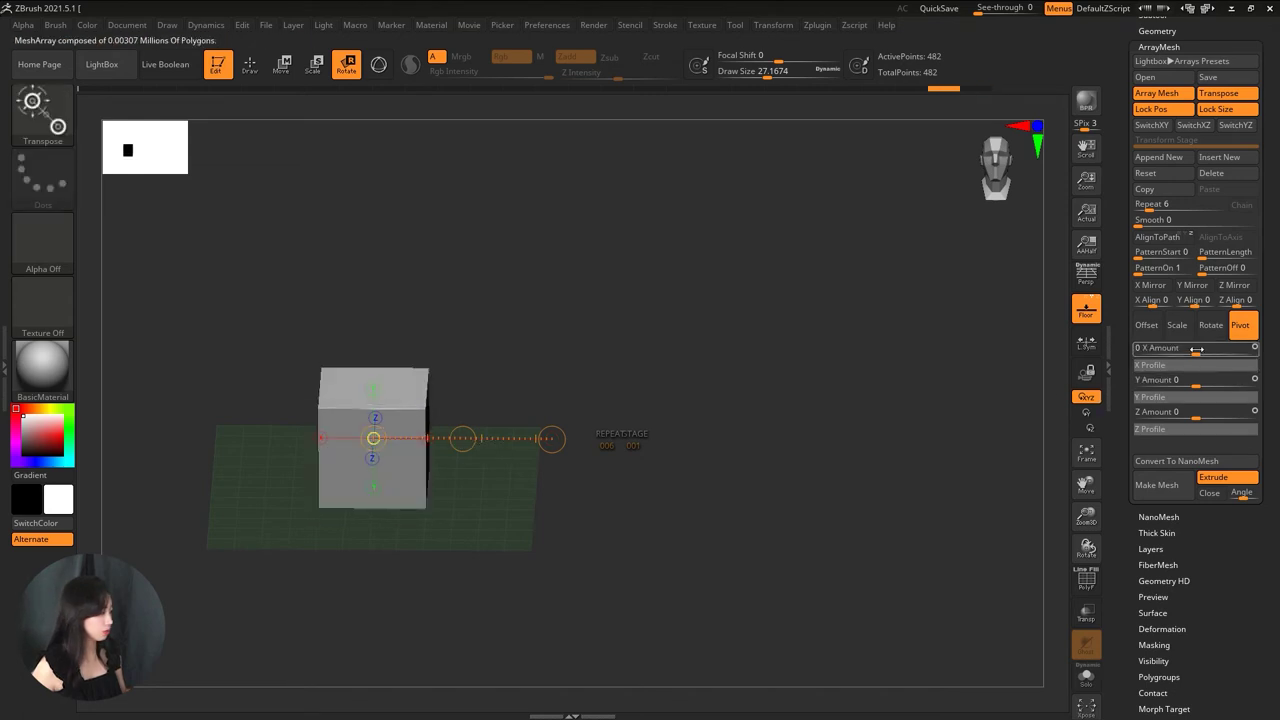
pyautogui.moveTo(1196, 348); pyautogui.dragTo(1207, 348)
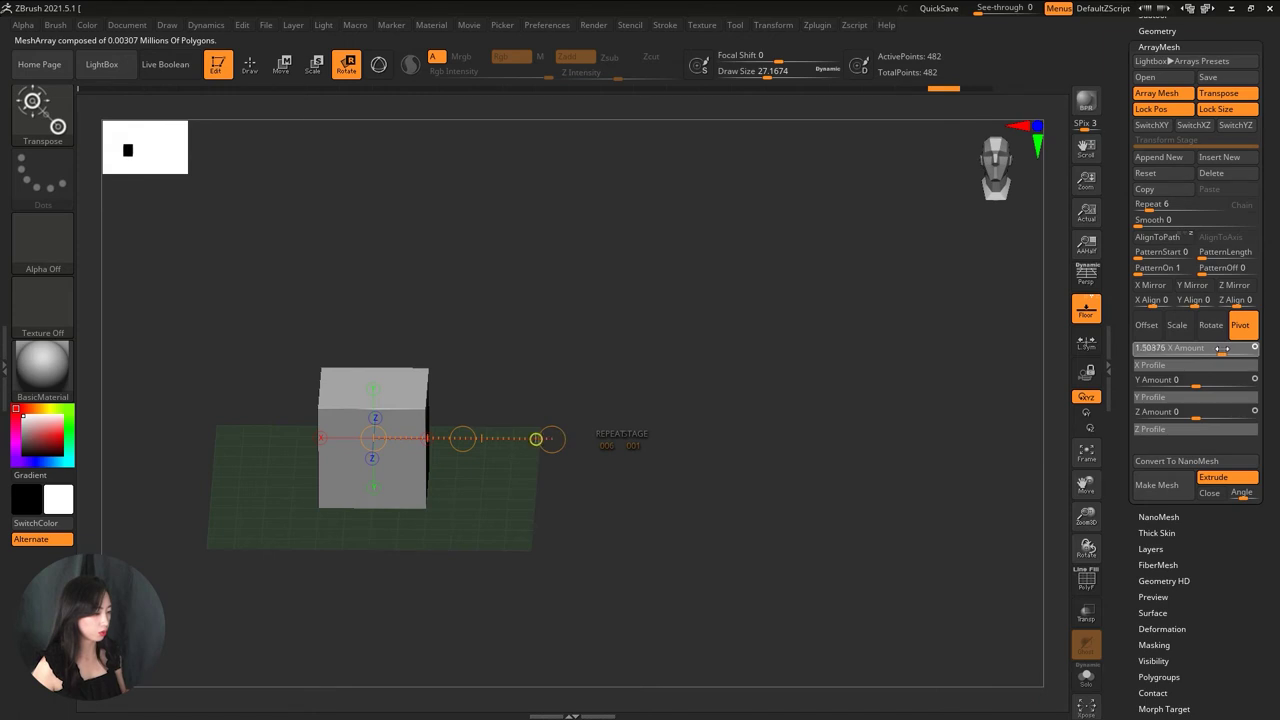
pyautogui.click(1224, 348)
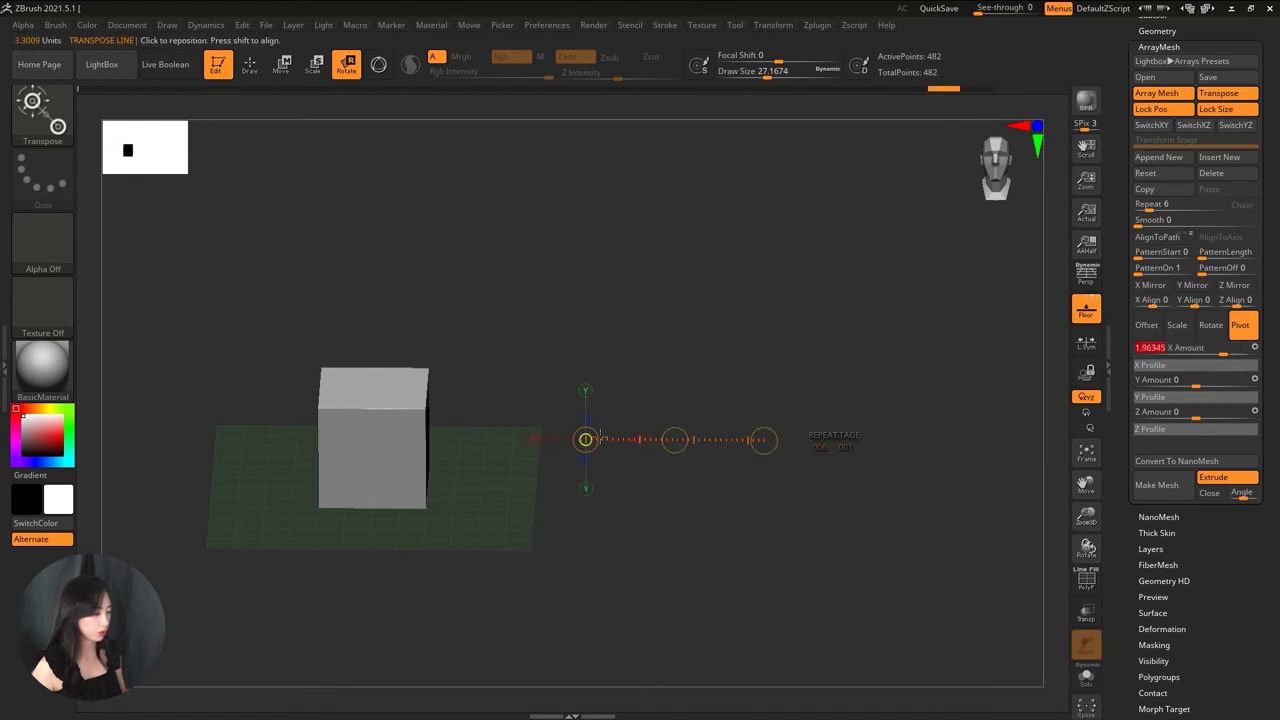
pyautogui.keyDown('alt'); pyautogui.moveTo(694, 453); pyautogui.dragTo(599, 465); pyautogui.keyUp('alt')
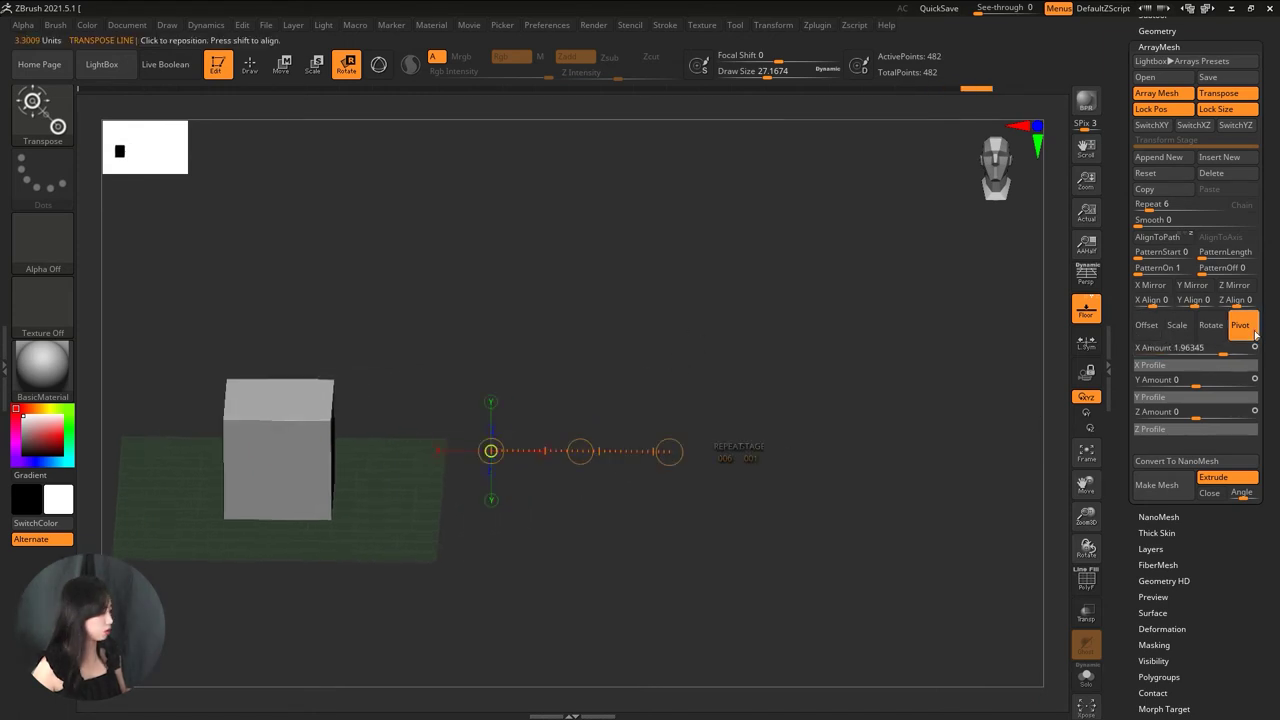
pyautogui.click(1213, 330)
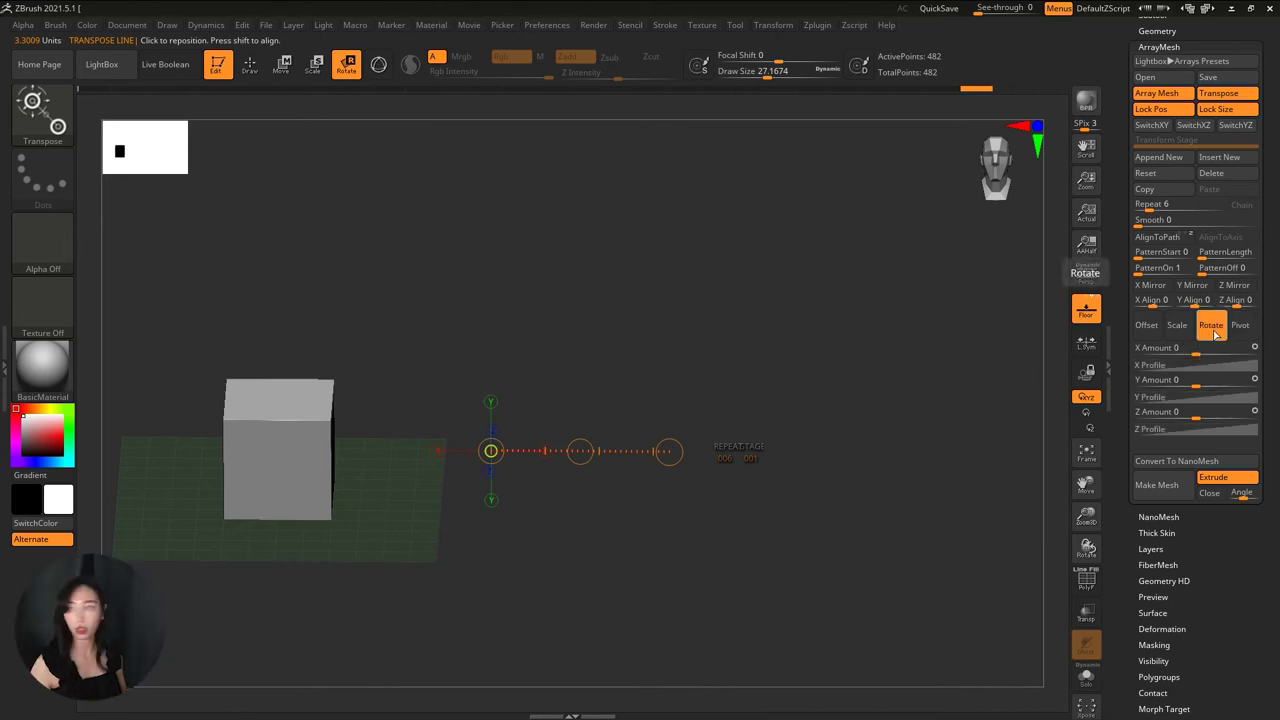
# - Raise Rotate Z Amount to 366 so the six cubes close into a ring, then orbit to inspect it
pyautogui.moveTo(712, 397)
pyautogui.keyDown('shift'); pyautogui.mouseDown()
pyautogui.moveTo(757, 350)
pyautogui.moveTo(706, 400)
pyautogui.mouseUp(); pyautogui.keyUp('shift')
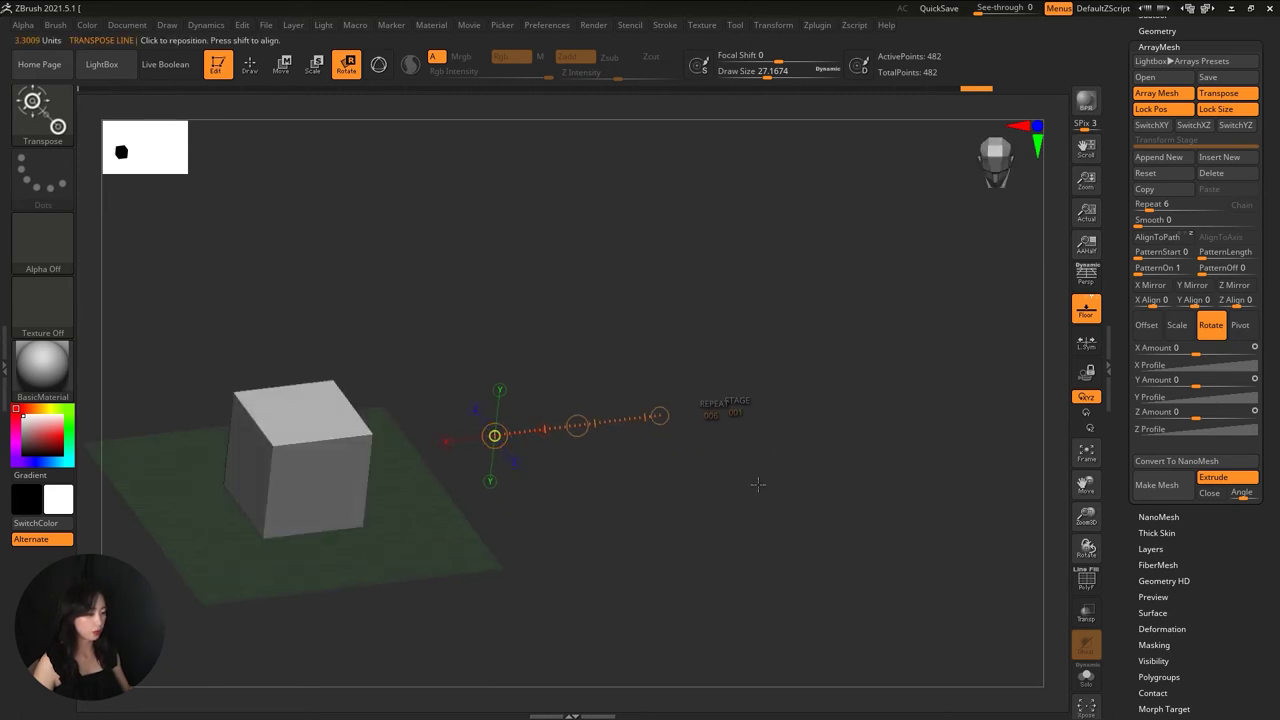
pyautogui.moveTo(686, 557); pyautogui.dragTo(660, 563)
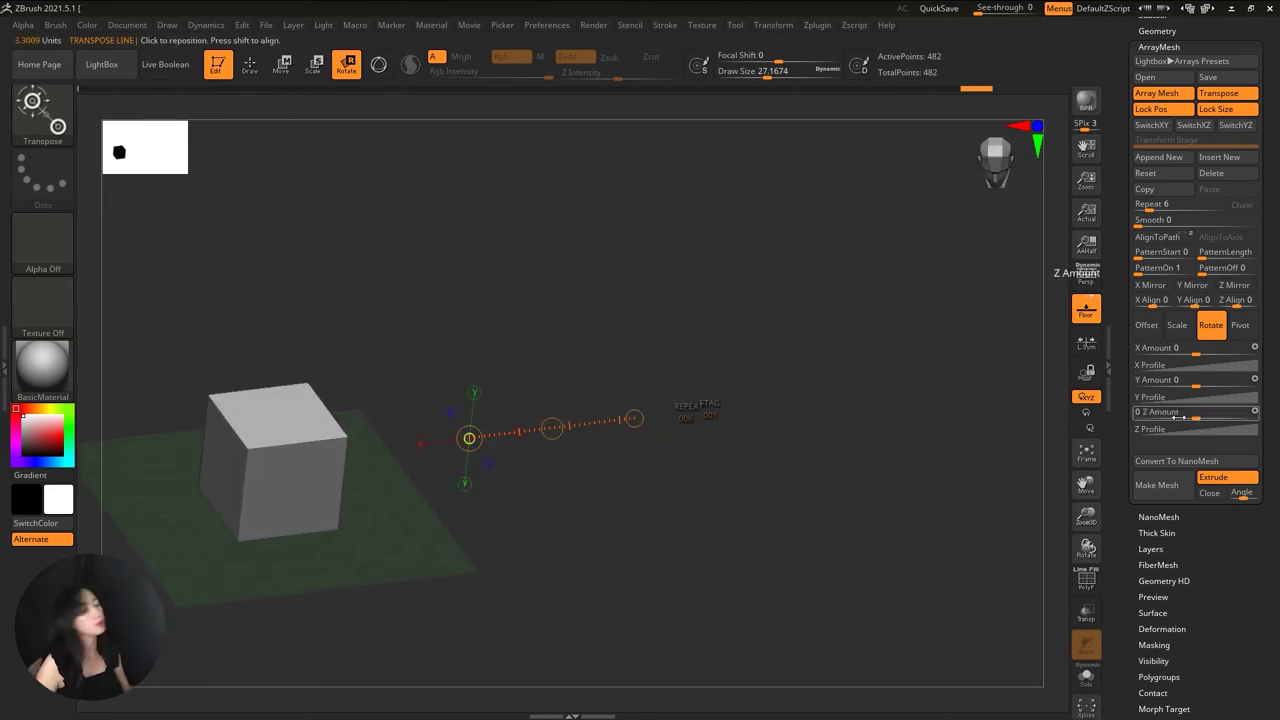
pyautogui.moveTo(1196, 411); pyautogui.dragTo(1236, 411)
pyautogui.keyDown('shift'); pyautogui.moveTo(900, 440); pyautogui.dragTo(938, 433); pyautogui.keyUp('shift')
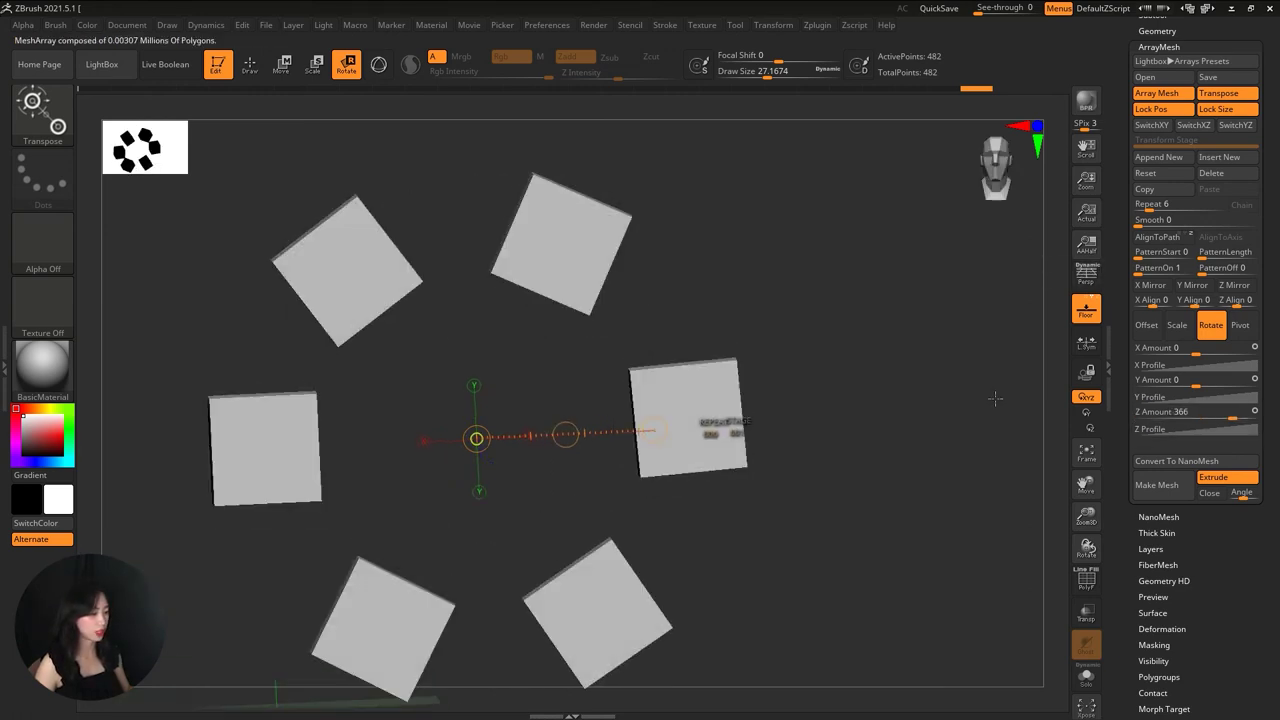
pyautogui.moveTo(938, 433)
pyautogui.keyDown('ctrl'); pyautogui.mouseDown(button='right')
pyautogui.moveTo(900, 400)
pyautogui.moveTo(957, 387)
pyautogui.mouseUp(button='right'); pyautogui.keyUp('ctrl')
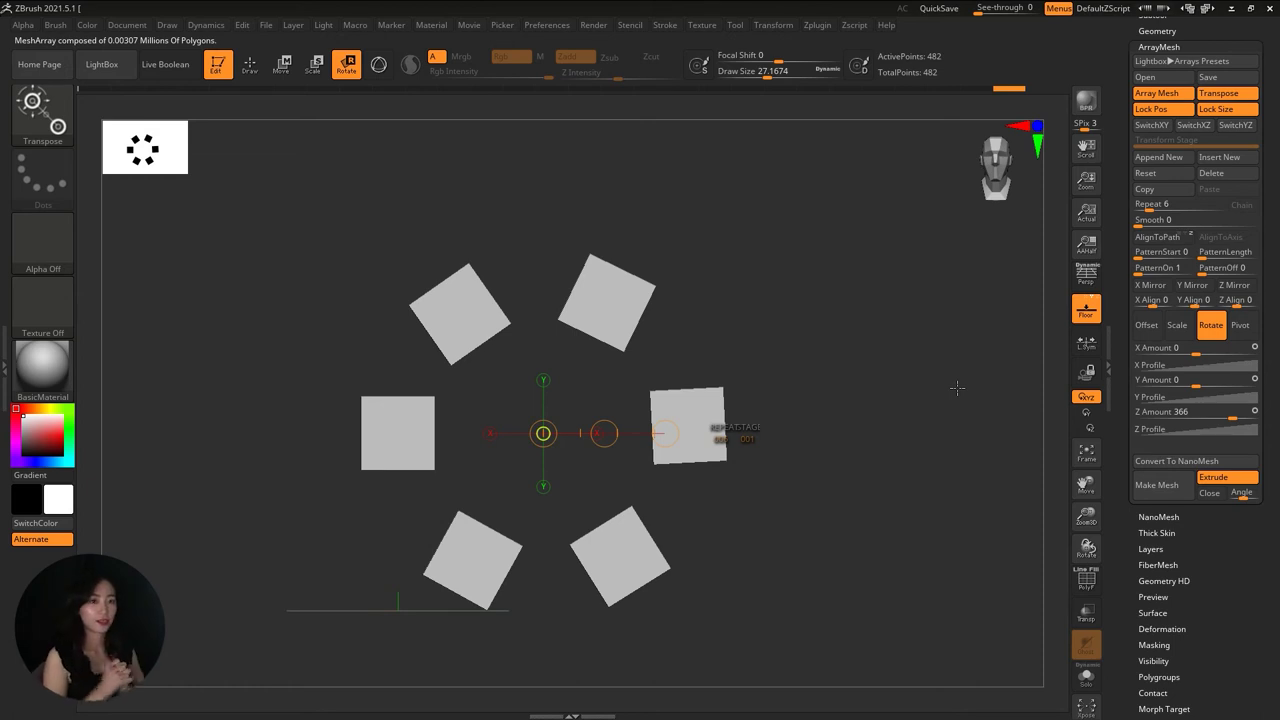
pyautogui.moveTo(957, 387); pyautogui.dragTo(885, 346, button='right')
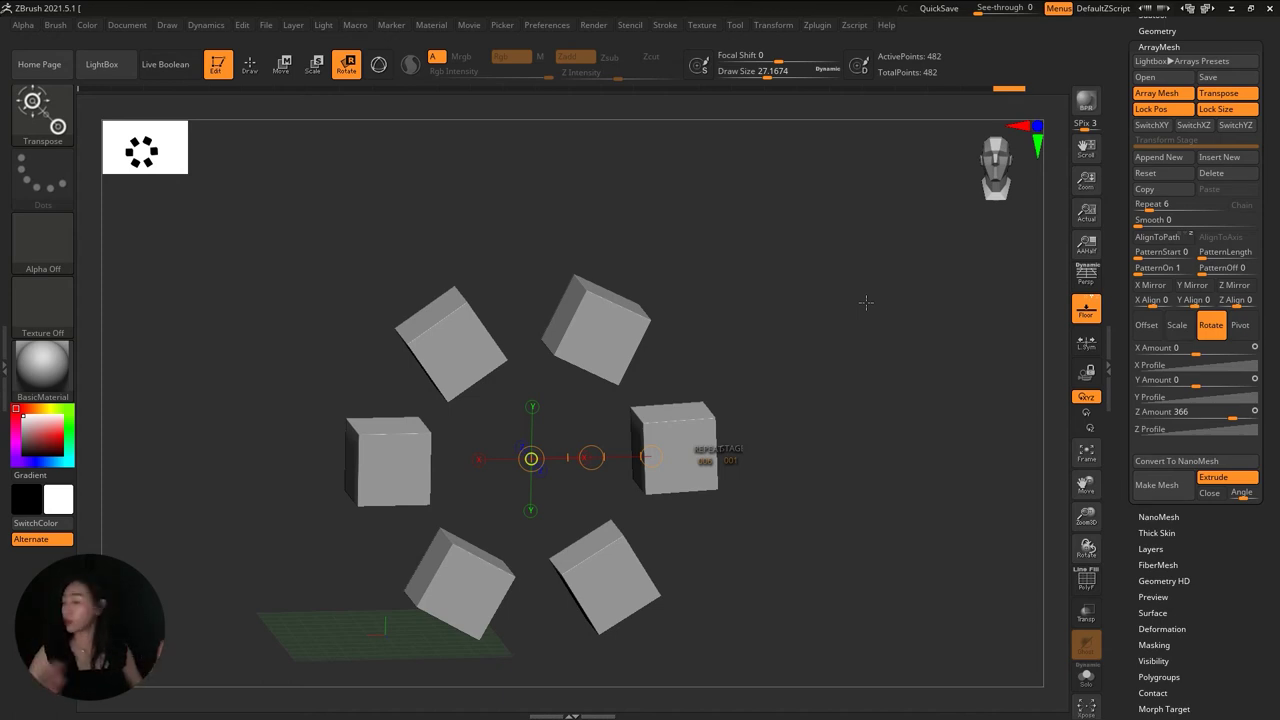
pyautogui.moveTo(818, 273)
pyautogui.mouseDown(button='right')
pyautogui.moveTo(800, 270)
pyautogui.moveTo(1130, 275)
pyautogui.mouseUp(button='right')
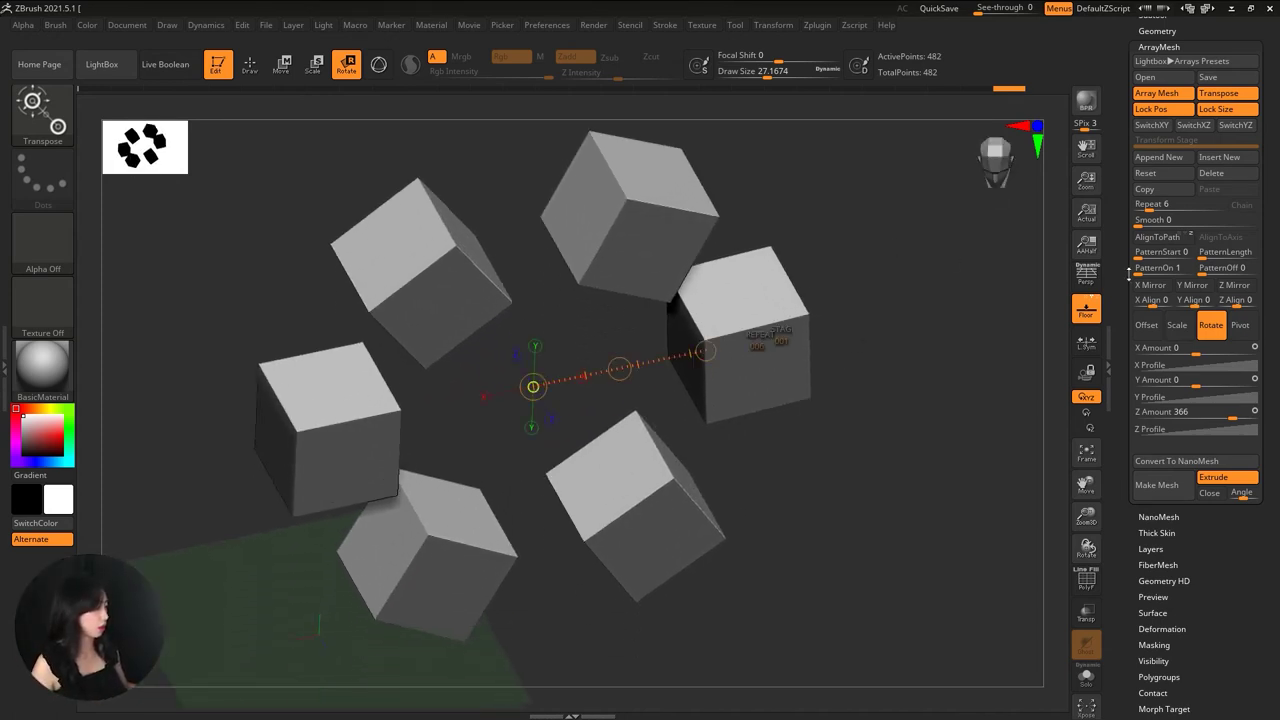
pyautogui.scroll(2, 1125, 210)
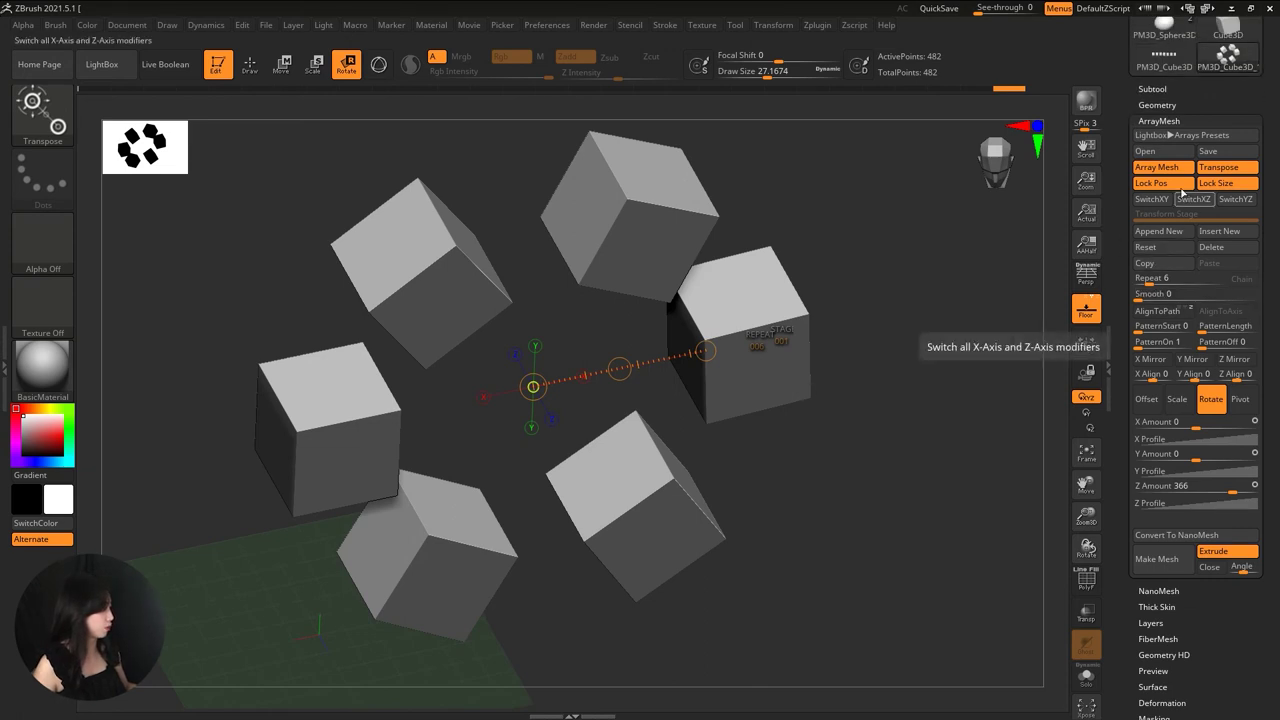
# - Replace the cube ring with a fresh Sphere3D tool from the Tool picker
pyautogui.scroll(5, 1207, 402)
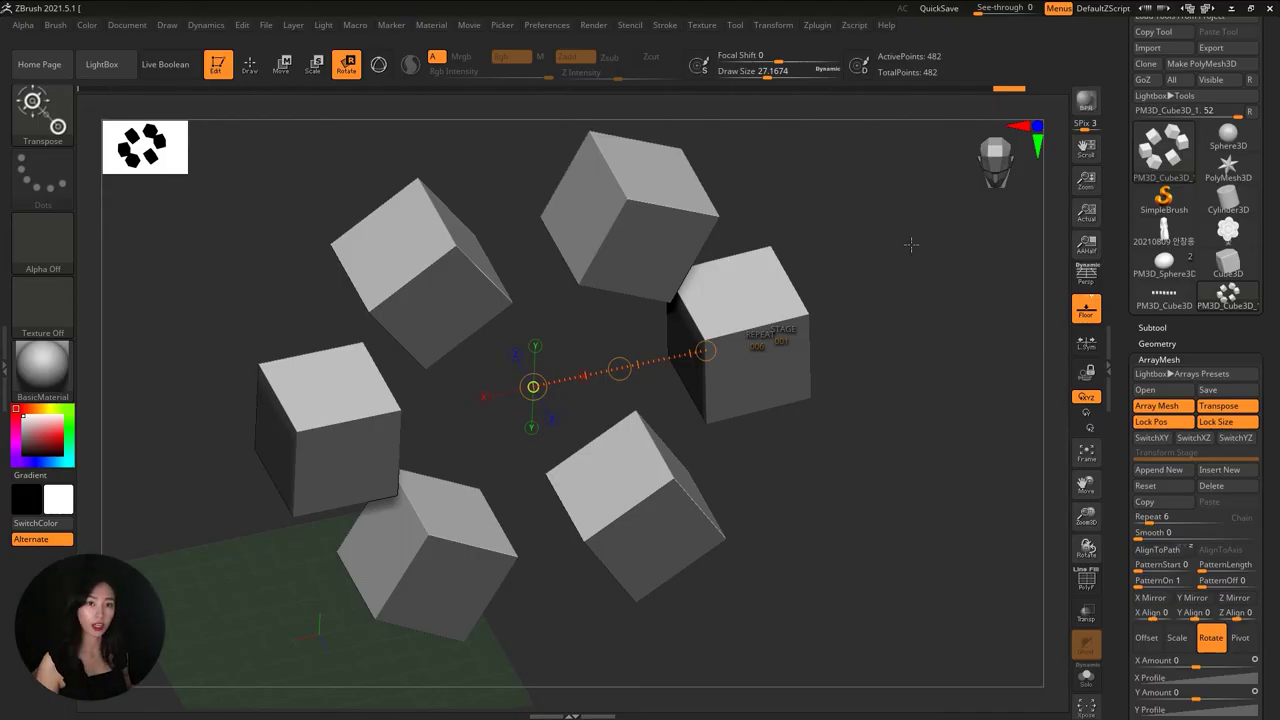
pyautogui.keyDown('alt'); pyautogui.moveTo(915, 264); pyautogui.dragTo(911, 294); pyautogui.keyUp('alt')
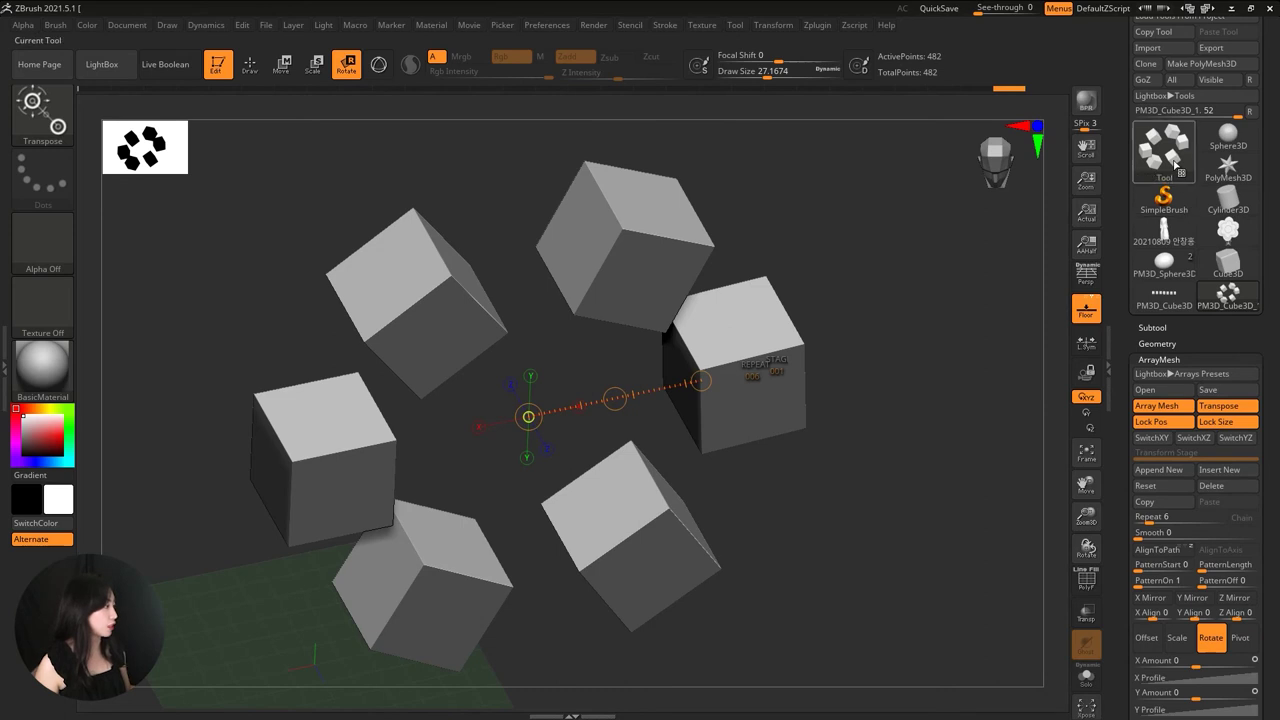
pyautogui.click(1163, 148)
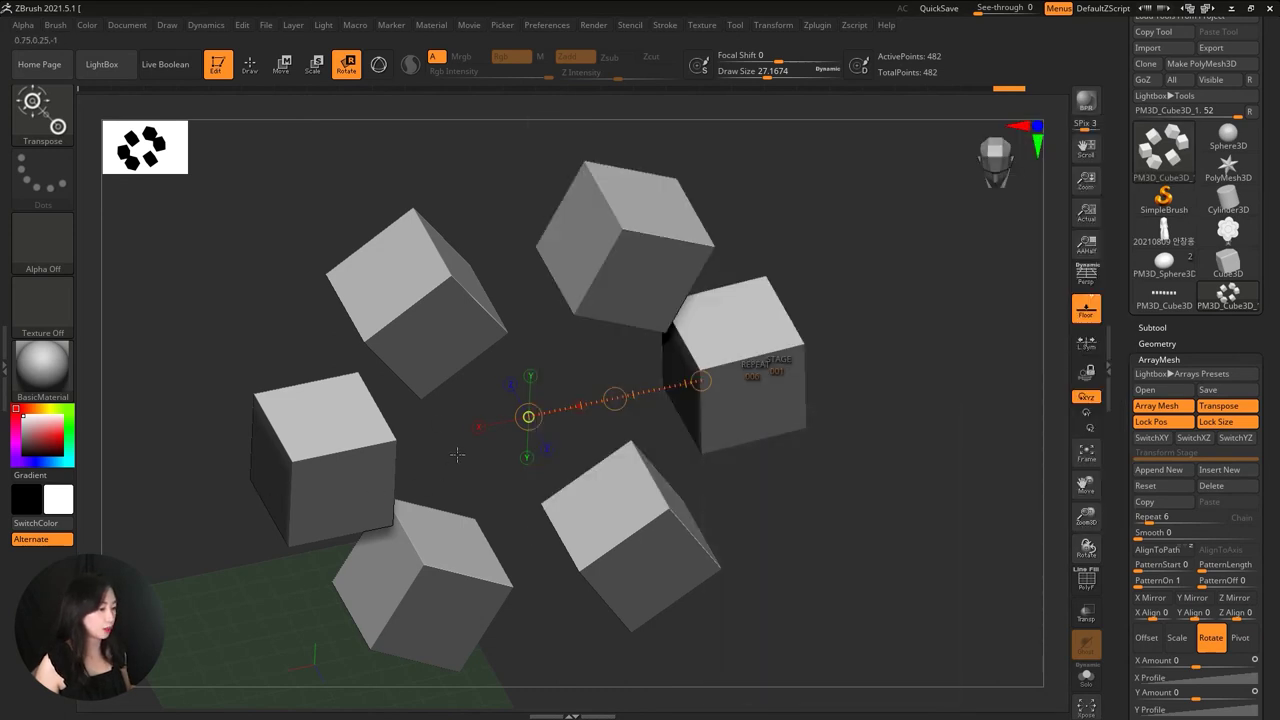
pyautogui.click(1163, 148)
pyautogui.click(635, 160)
pyautogui.keyDown('shift'); pyautogui.moveTo(726, 229); pyautogui.dragTo(451, 393); pyautogui.keyUp('shift')
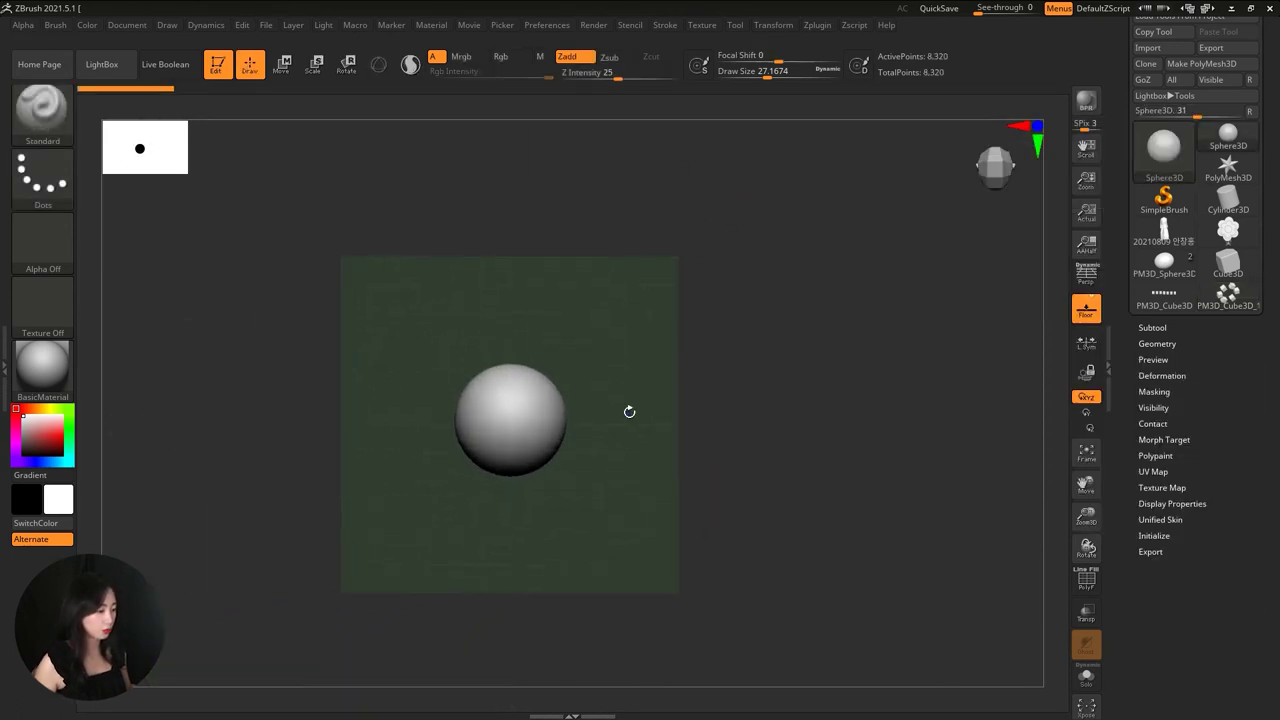
# - Convert the sphere to a PolyMesh3D and duplicate it as a second subtool
pyautogui.keyDown('ctrl'); pyautogui.moveTo(451, 393); pyautogui.dragTo(783, 460, button='right'); pyautogui.keyUp('ctrl')
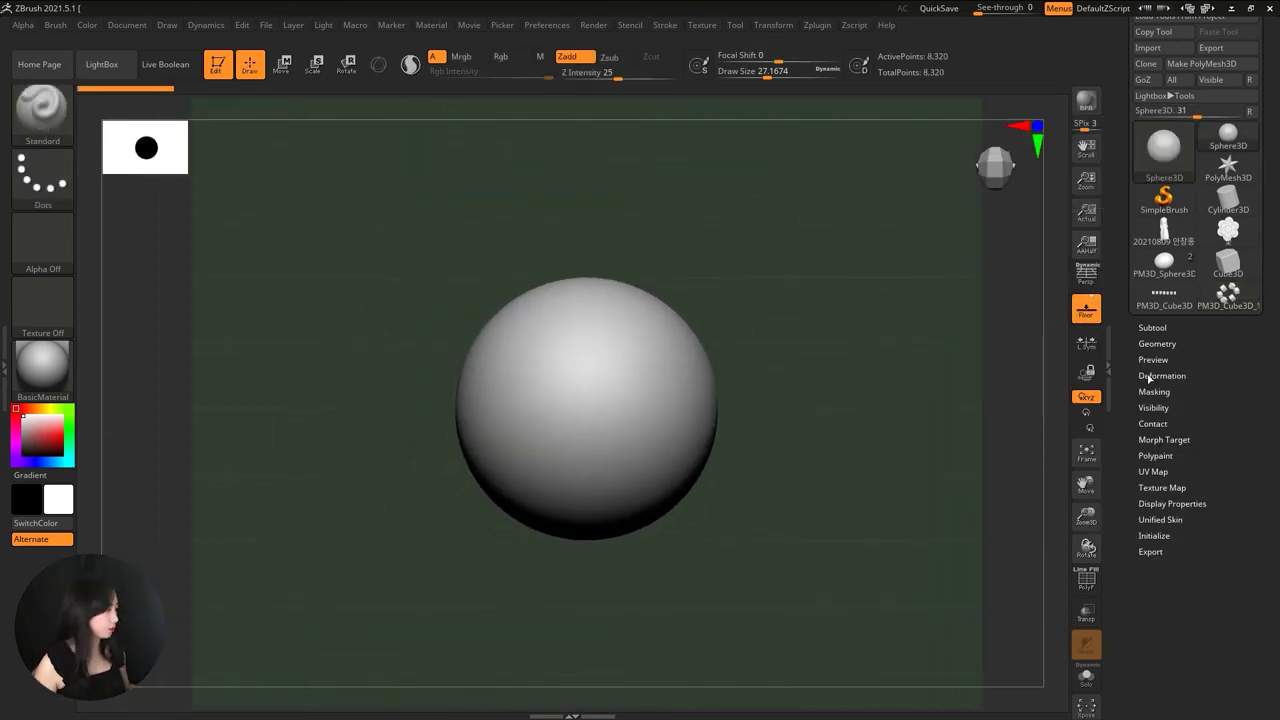
pyautogui.click(1230, 64)
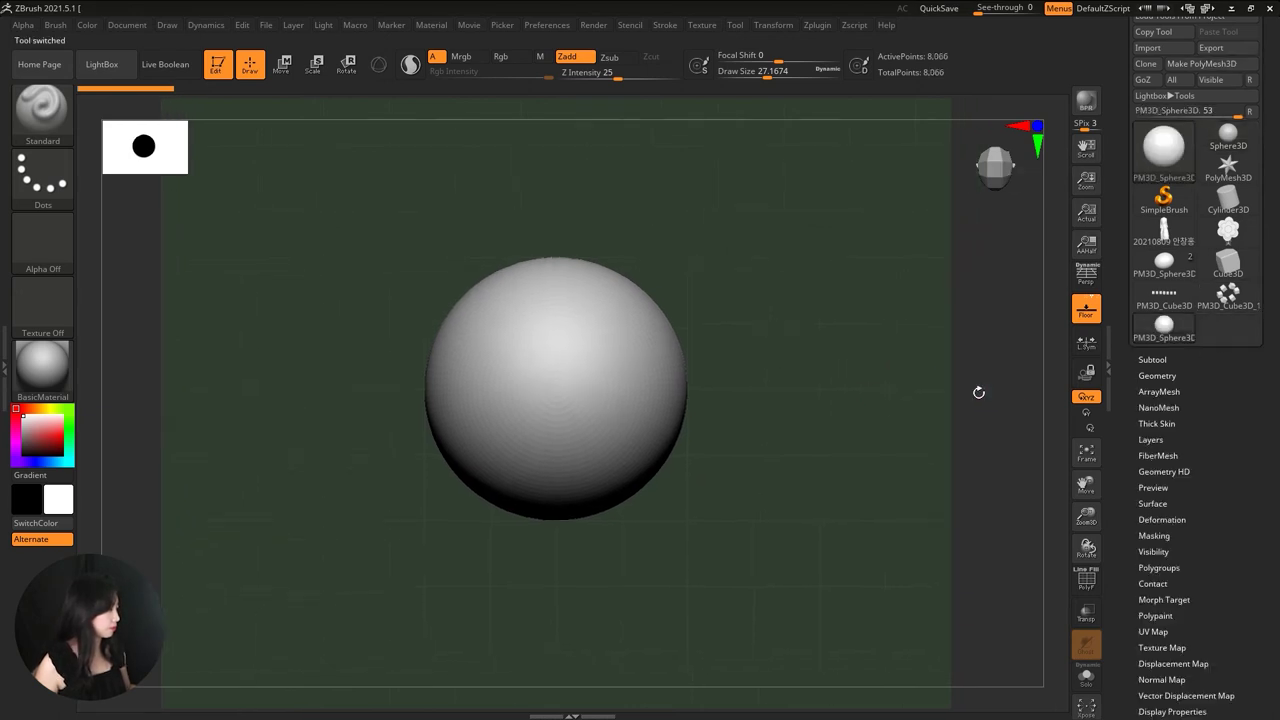
pyautogui.click(1152, 358)
pyautogui.scroll(-2, 1165, 300)
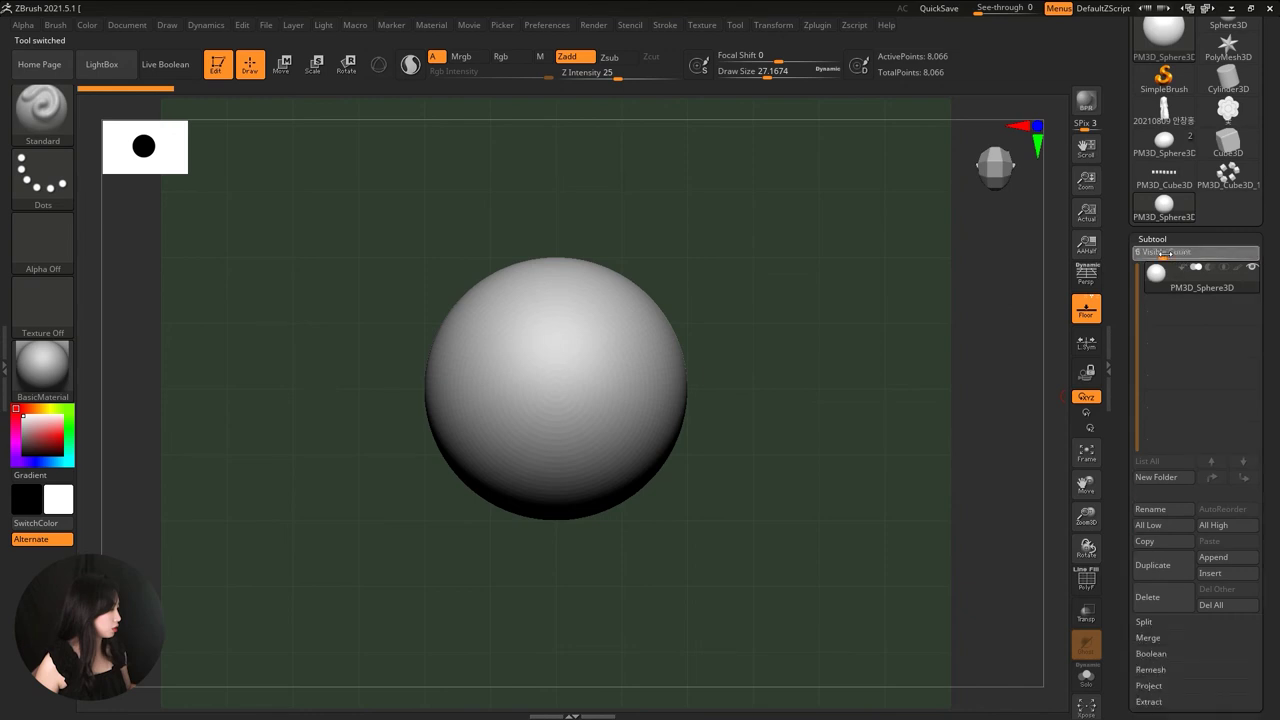
pyautogui.click(1155, 566)
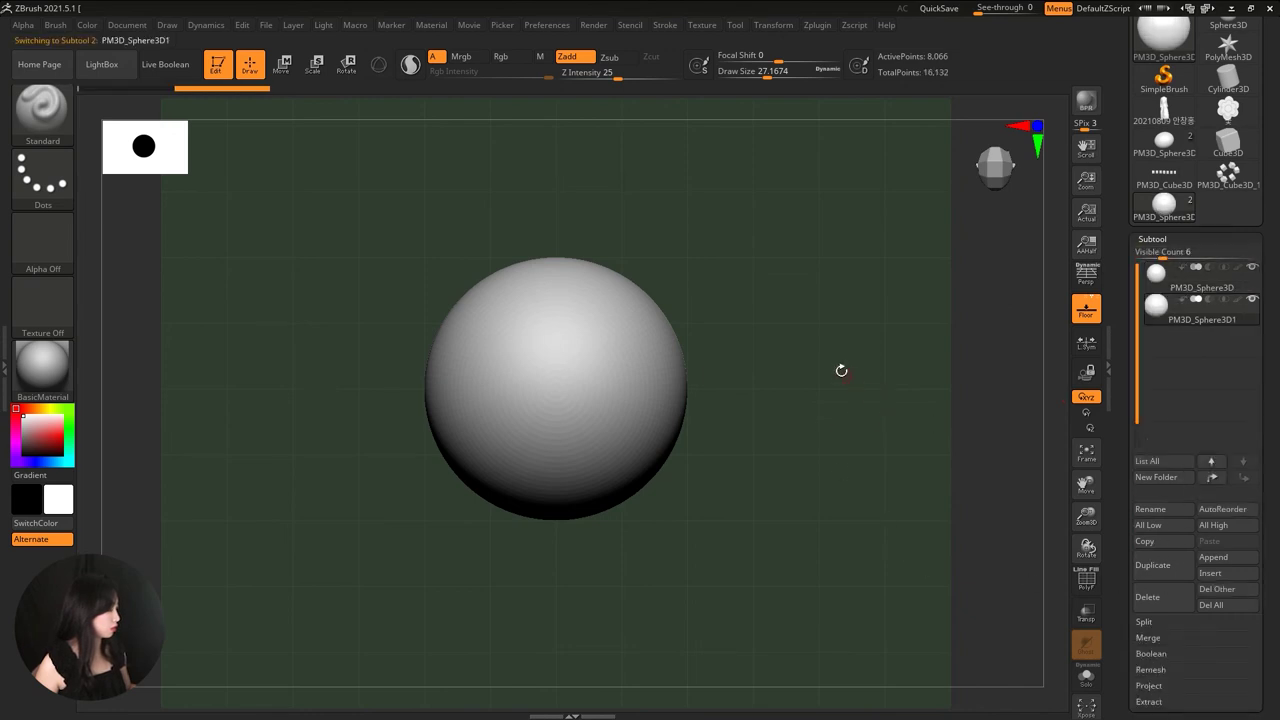
# - With the gizmo, raise, shrink and lower the duplicate sphere to rest atop the big one
pyautogui.moveTo(771, 384); pyautogui.dragTo(851, 442)
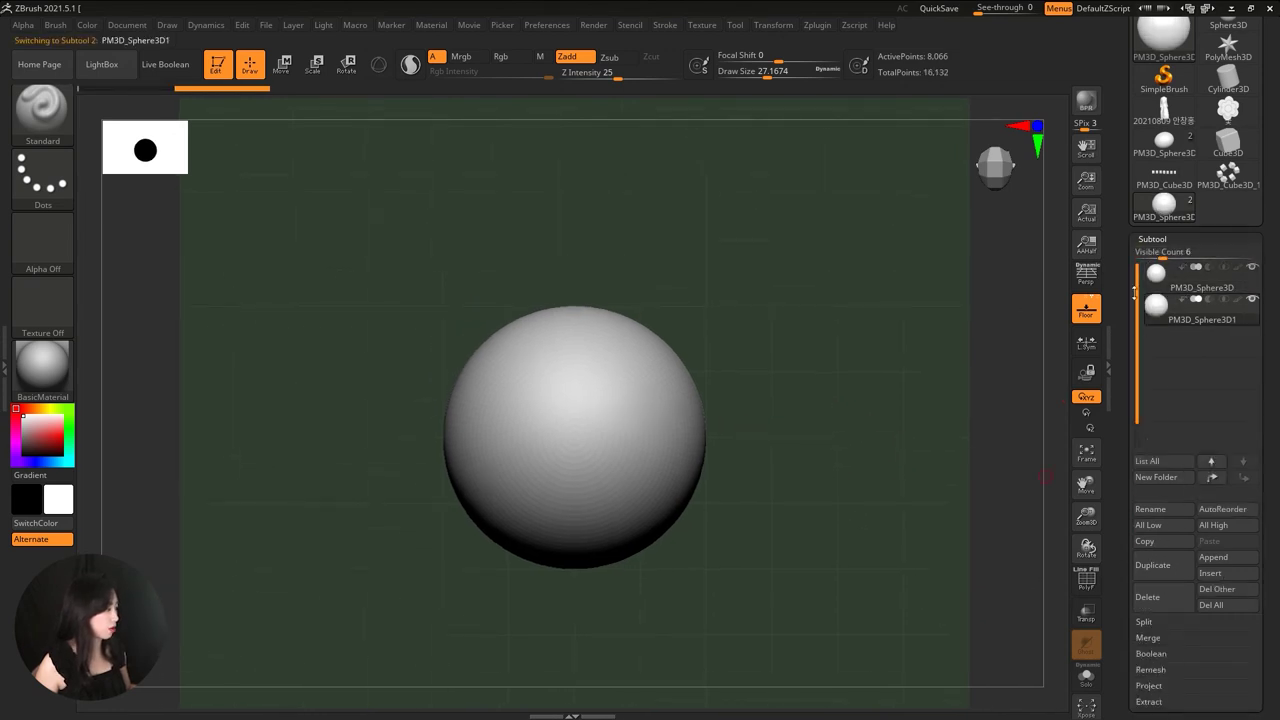
pyautogui.press('r')
pyautogui.click(378, 64)
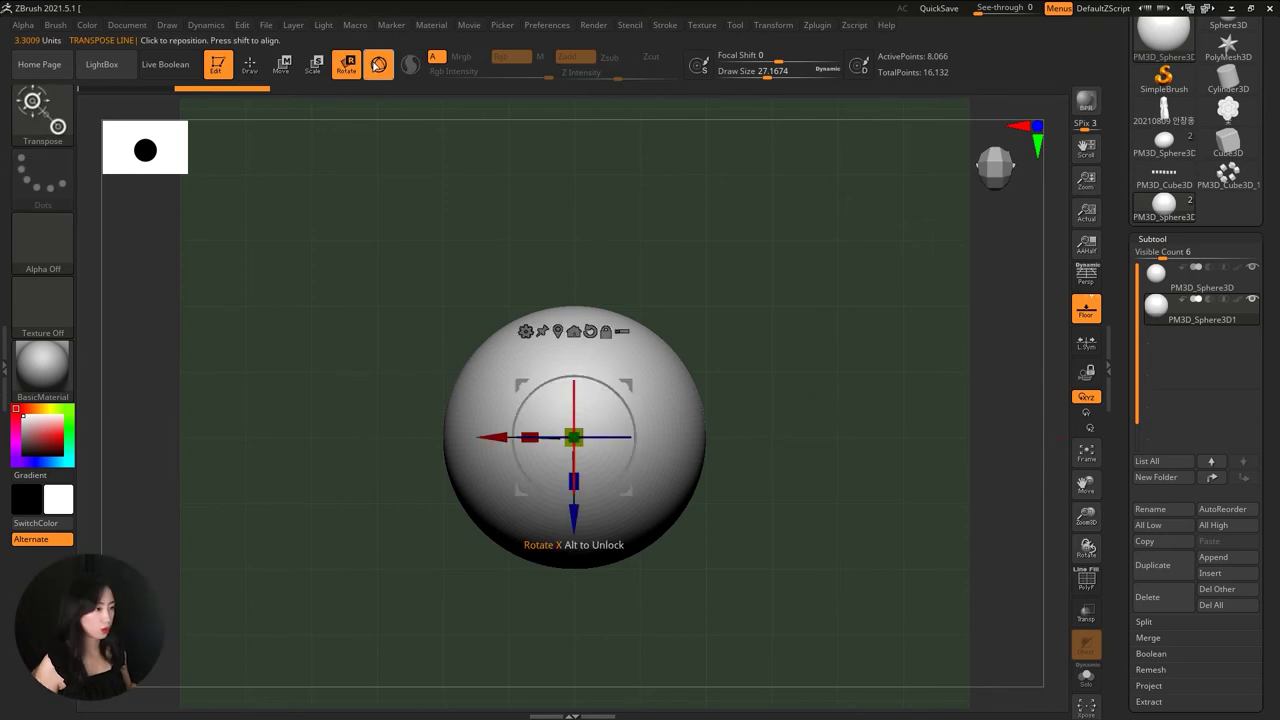
pyautogui.moveTo(574, 545)
pyautogui.mouseDown()
pyautogui.moveTo(572, 301)
pyautogui.moveTo(540, 335)
pyautogui.mouseUp()
pyautogui.scroll(-2, 717, 360)
pyautogui.scroll(-2, 717, 360)
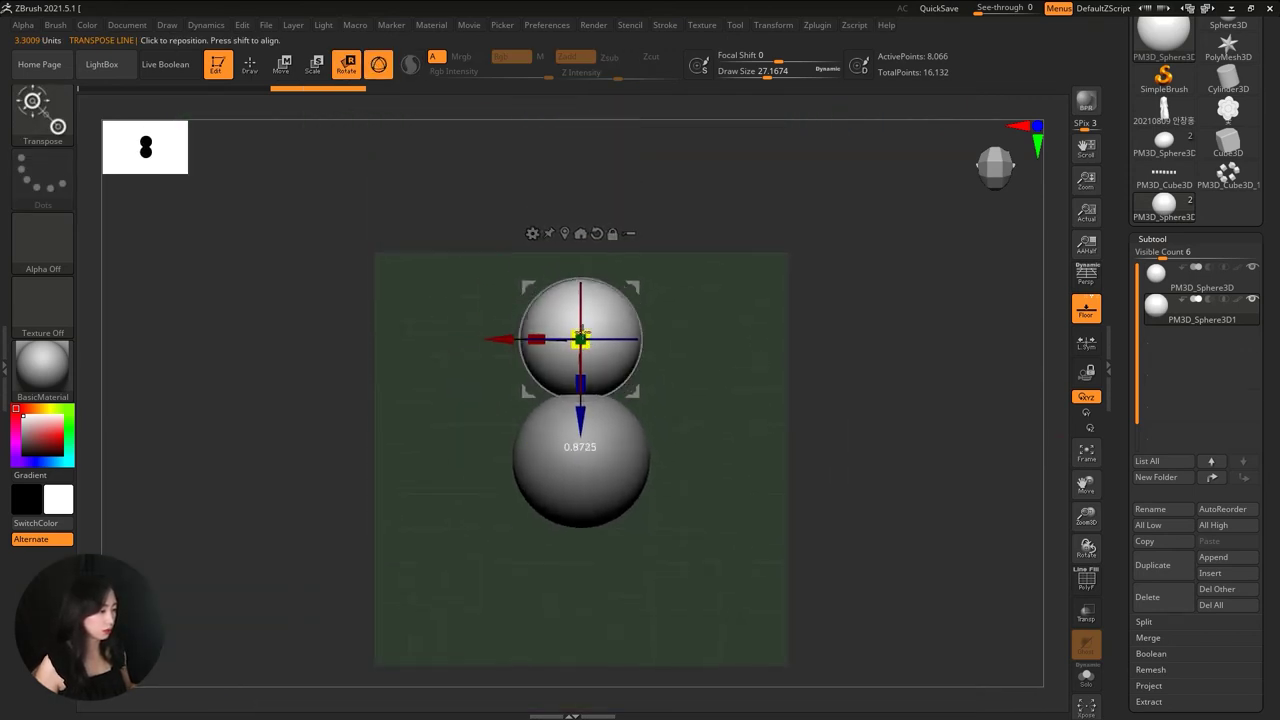
pyautogui.scroll(2, 752, 354)
pyautogui.scroll(1, 752, 354)
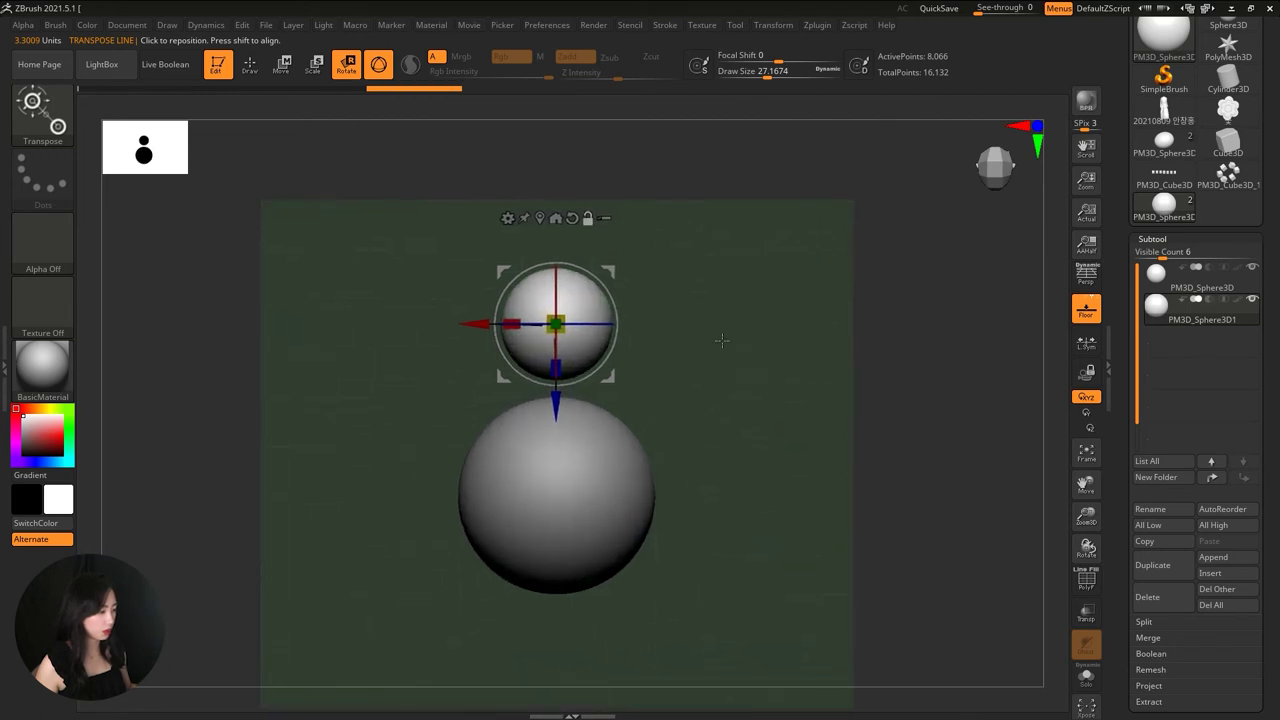
pyautogui.moveTo(555, 323)
pyautogui.mouseDown()
pyautogui.moveTo(558, 349)
pyautogui.moveTo(555, 323)
pyautogui.mouseUp()
pyautogui.moveTo(556, 405); pyautogui.dragTo(560, 435)
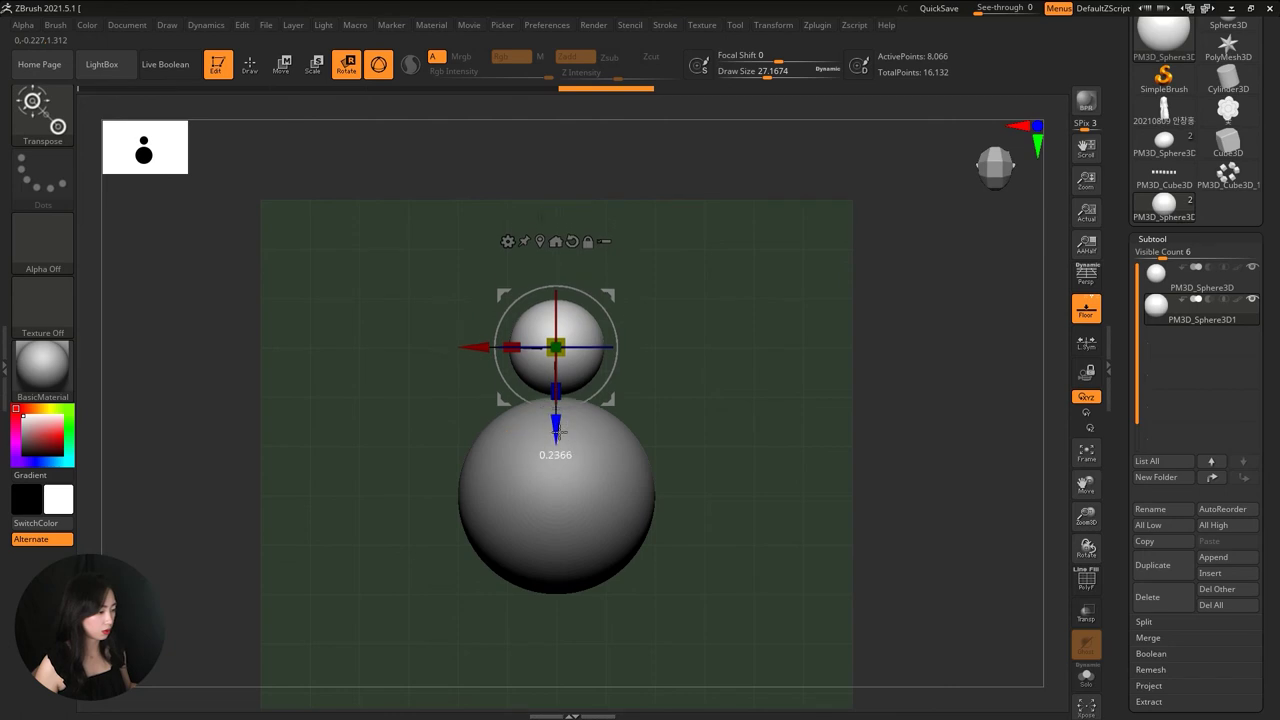
pyautogui.moveTo(700, 380)
pyautogui.mouseDown()
pyautogui.moveTo(713, 339)
pyautogui.moveTo(737, 346)
pyautogui.moveTo(734, 363)
pyautogui.moveTo(764, 364)
pyautogui.mouseUp()
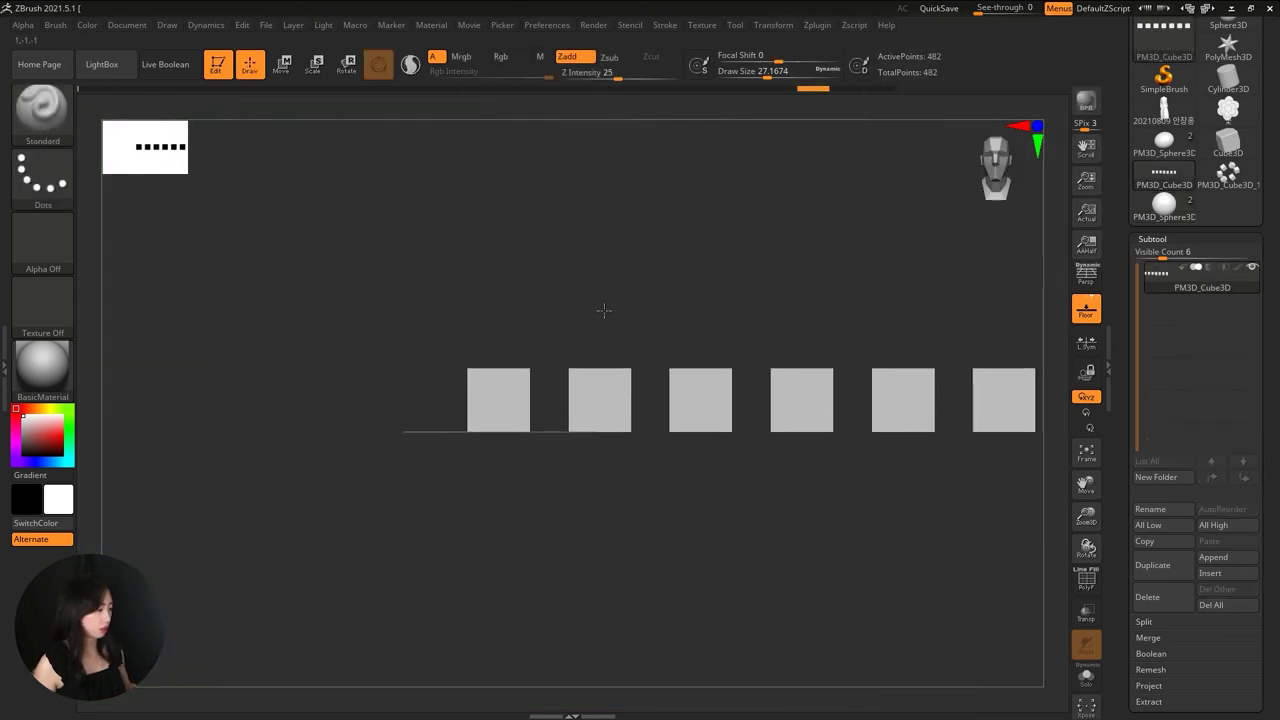
# - Switch to the Move brush, enlarge it, and try pulling a spike on every cube, then undo it
pyautogui.moveTo(604, 310)
pyautogui.mouseDown()
pyautogui.moveTo(571, 314)
pyautogui.moveTo(583, 363)
pyautogui.mouseUp()
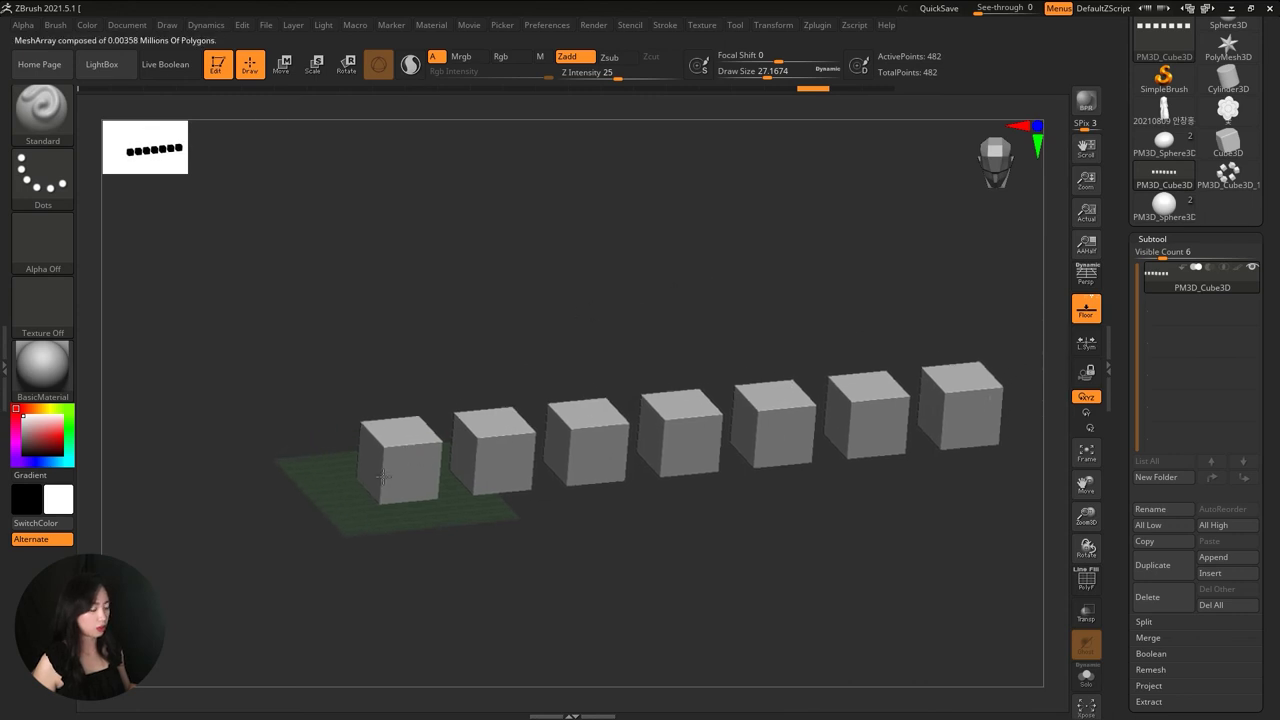
pyautogui.press('space')
pyautogui.press('b')
pyautogui.press('m')
pyautogui.press('v')
pyautogui.press('space')
pyautogui.moveTo(372, 442); pyautogui.dragTo(346, 374)
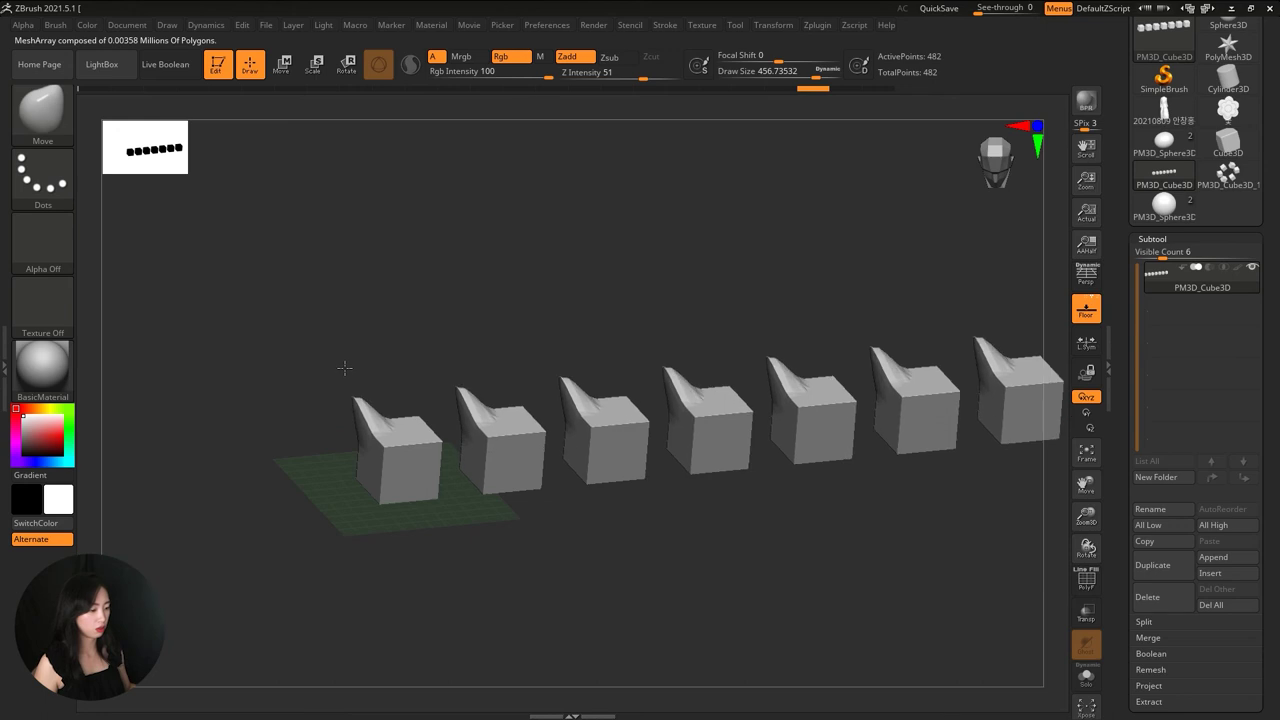
pyautogui.hotkey('ctrl', 'z')
pyautogui.hotkey('ctrl', 'shift', 'z')
pyautogui.hotkey('ctrl', 'z')
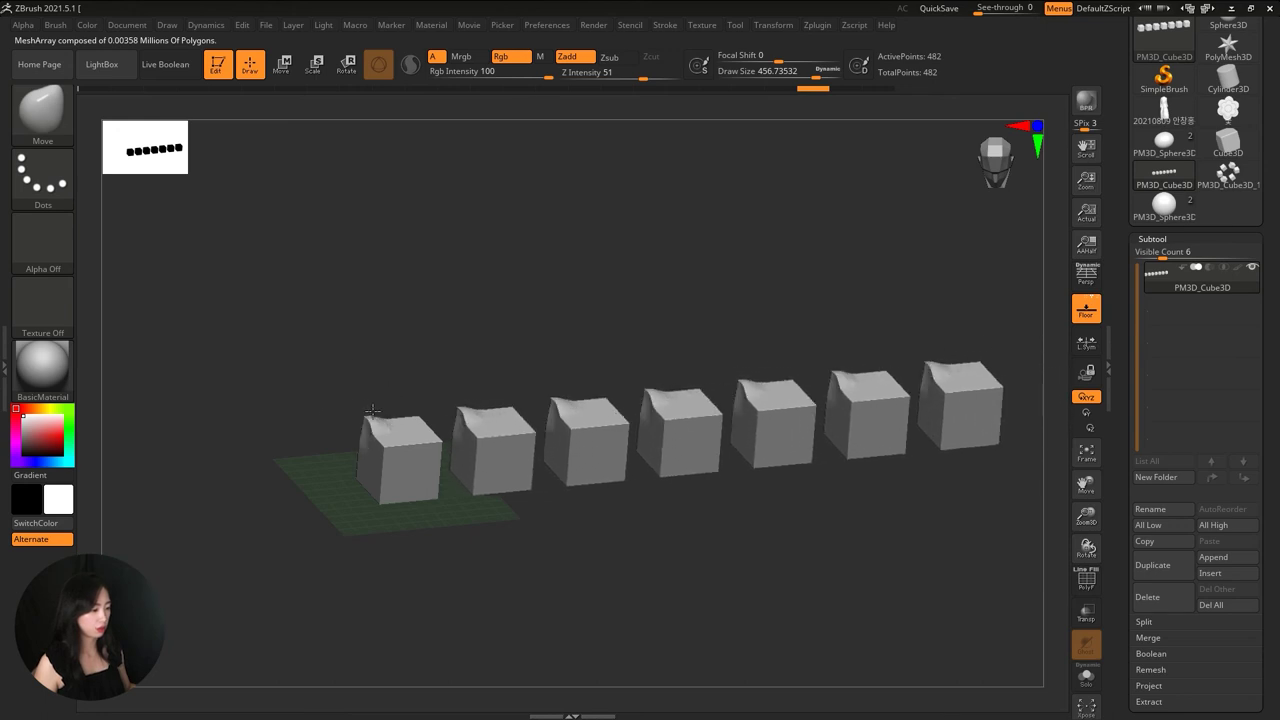
# - Dent and pull all the cube tops into chair-like backrests, undoing back to an earlier sculpt
pyautogui.moveTo(425, 437)
pyautogui.mouseDown()
pyautogui.moveTo(422, 481)
pyautogui.moveTo(440, 463)
pyautogui.mouseUp()
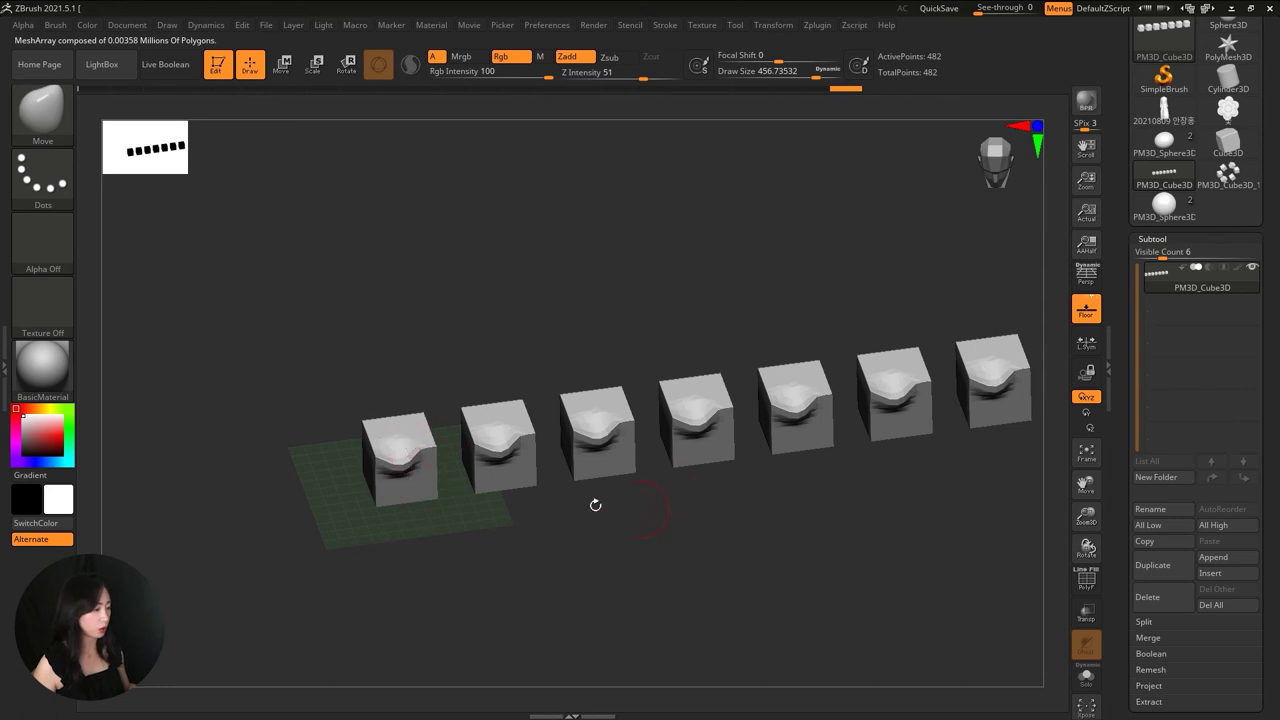
pyautogui.moveTo(421, 403)
pyautogui.mouseDown()
pyautogui.moveTo(400, 414)
pyautogui.moveTo(397, 470)
pyautogui.moveTo(457, 414)
pyautogui.mouseUp()
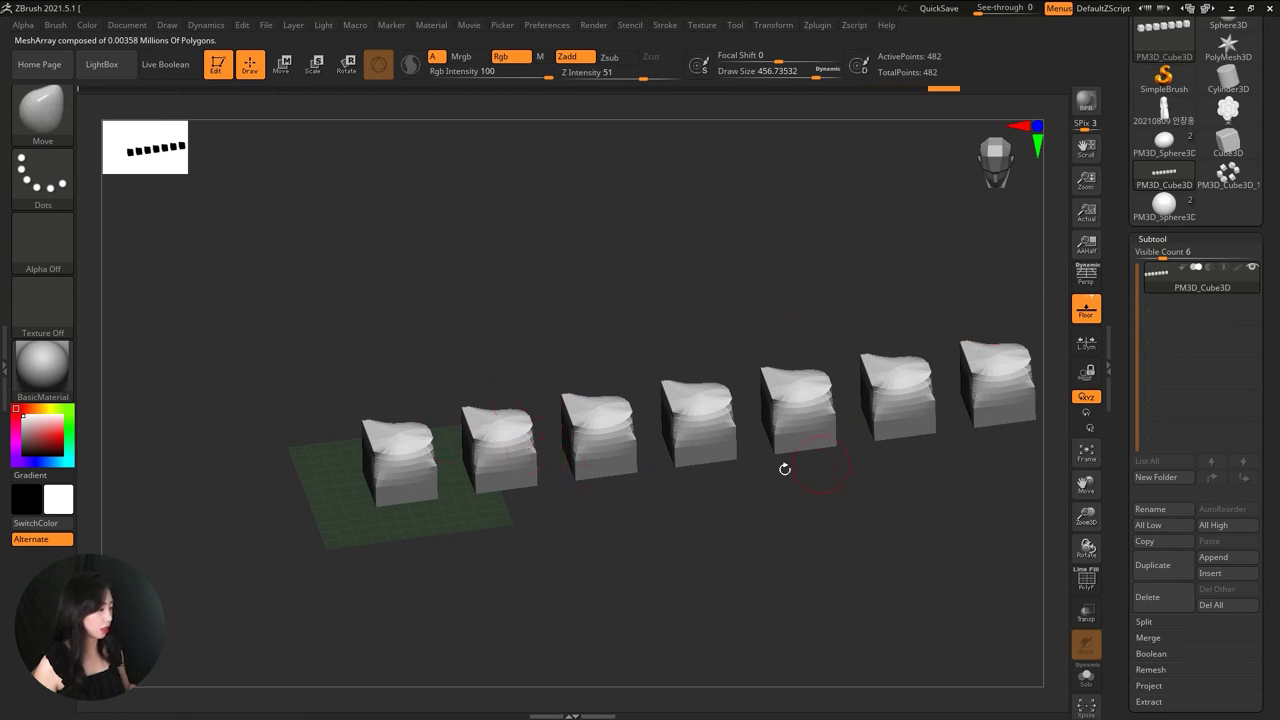
pyautogui.moveTo(366, 432)
pyautogui.mouseDown()
pyautogui.moveTo(309, 371)
pyautogui.moveTo(363, 317)
pyautogui.moveTo(363, 277)
pyautogui.mouseUp()
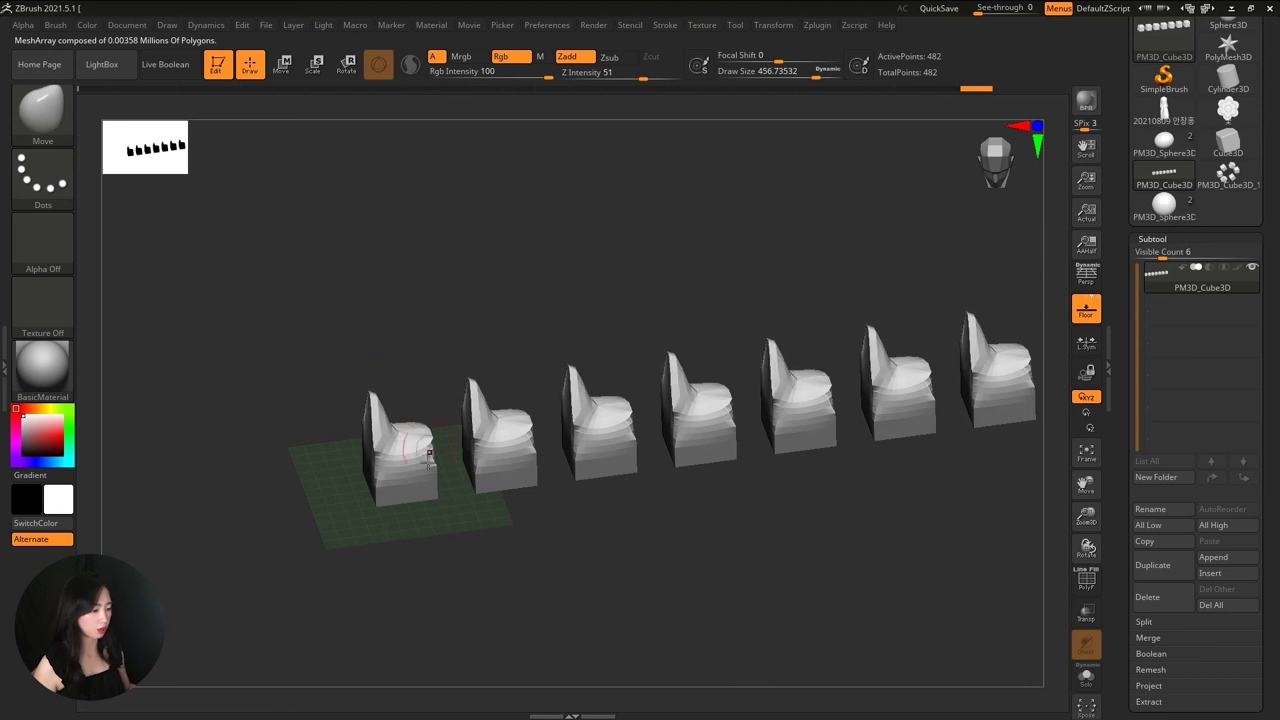
pyautogui.keyDown('shift'); pyautogui.moveTo(526, 415); pyautogui.dragTo(525, 404); pyautogui.keyUp('shift')
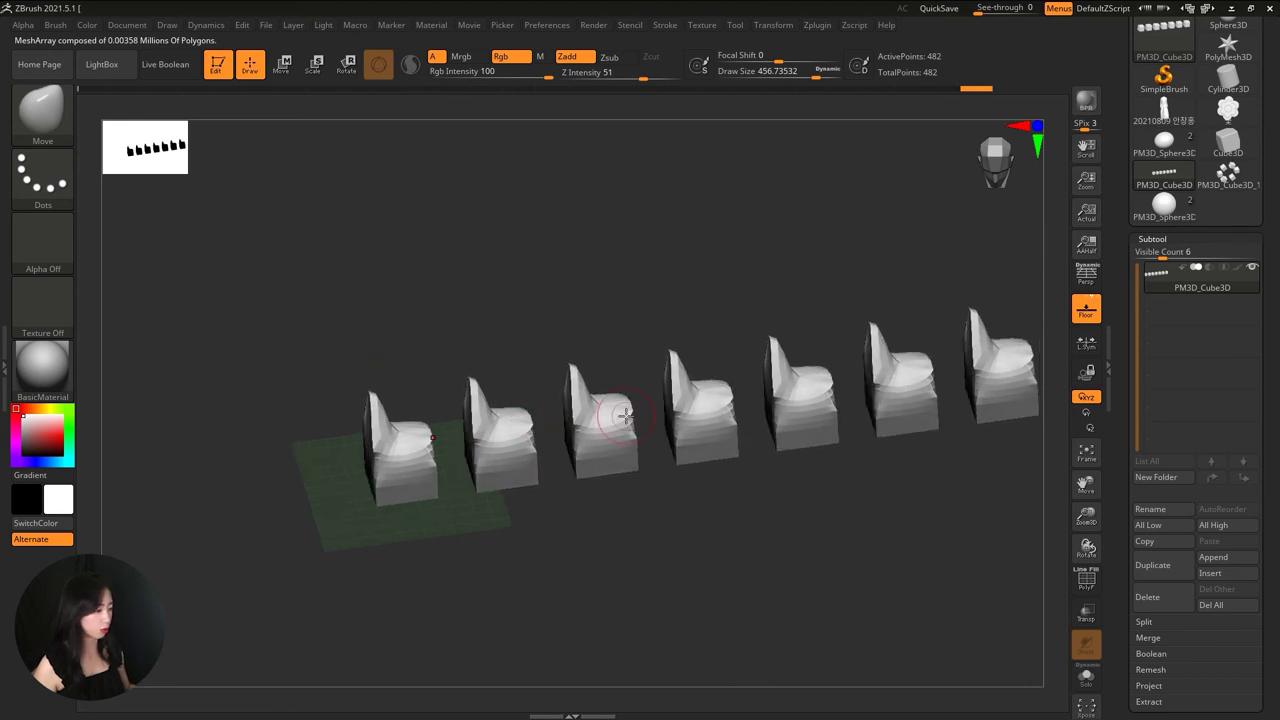
pyautogui.hotkey('ctrl', 'z')
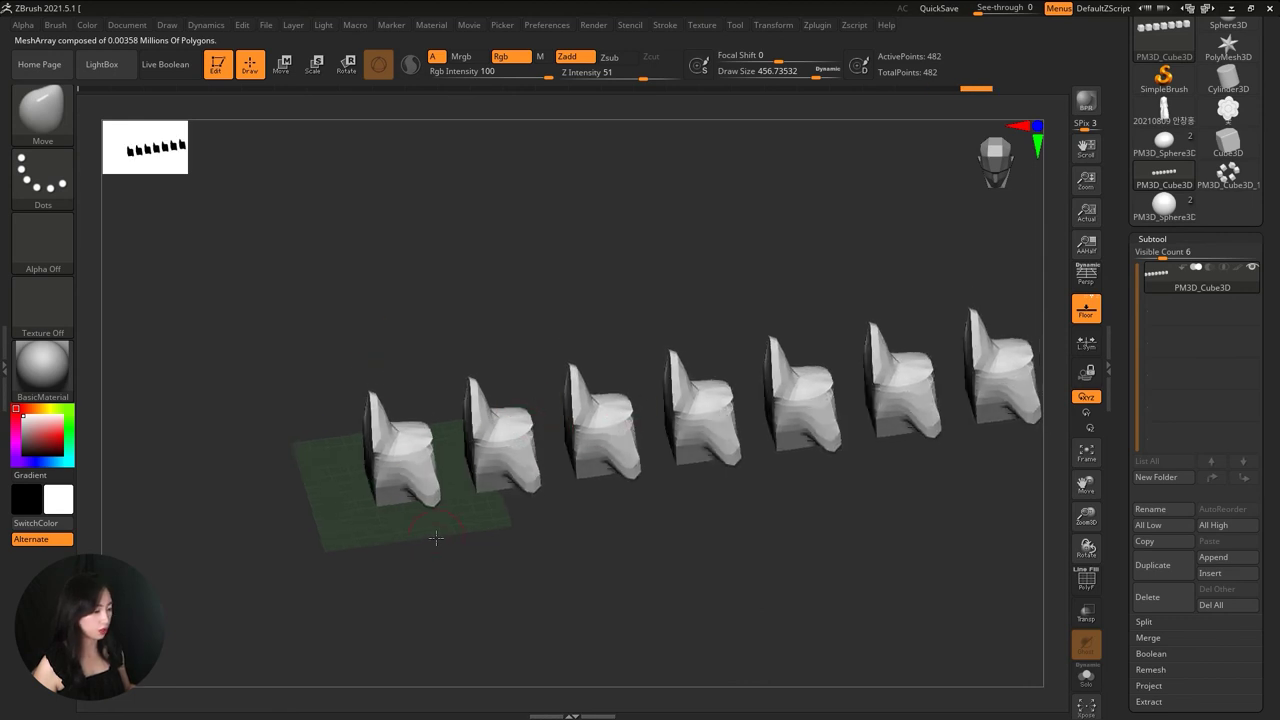
pyautogui.hotkey('ctrl', 'z')
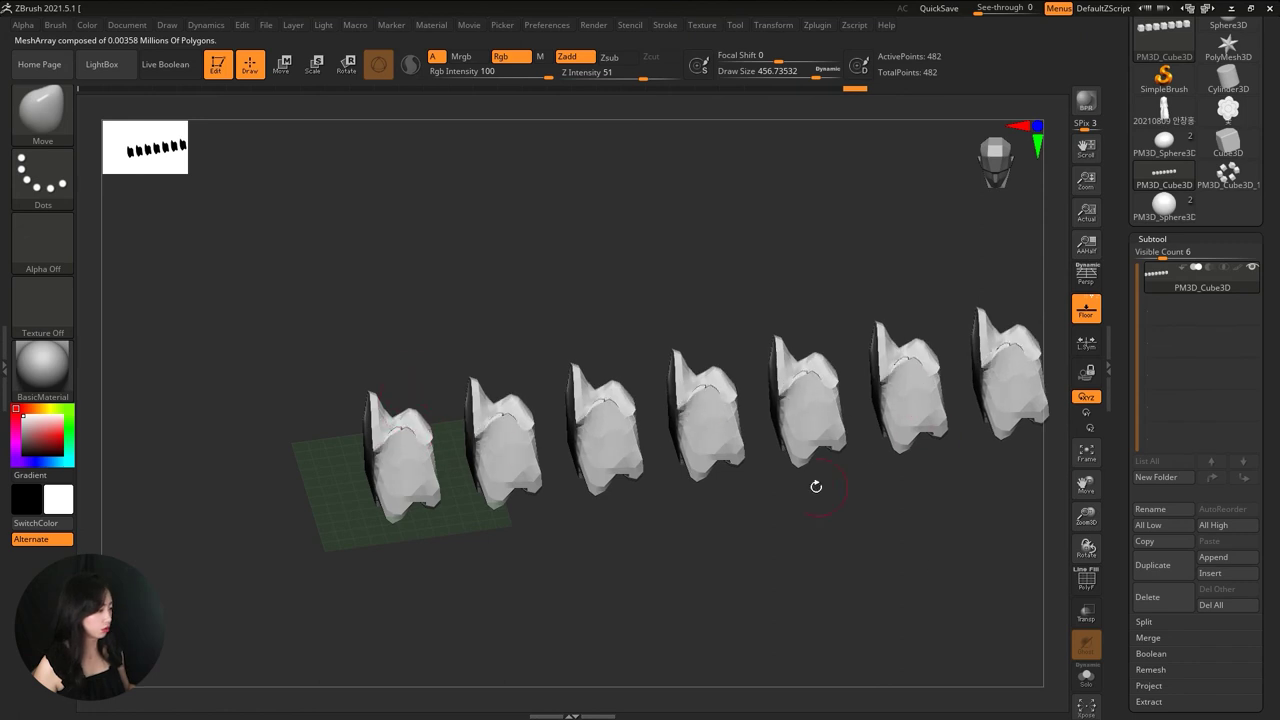
pyautogui.moveTo(816, 486); pyautogui.dragTo(757, 543)
pyautogui.moveTo(616, 519); pyautogui.dragTo(439, 583)
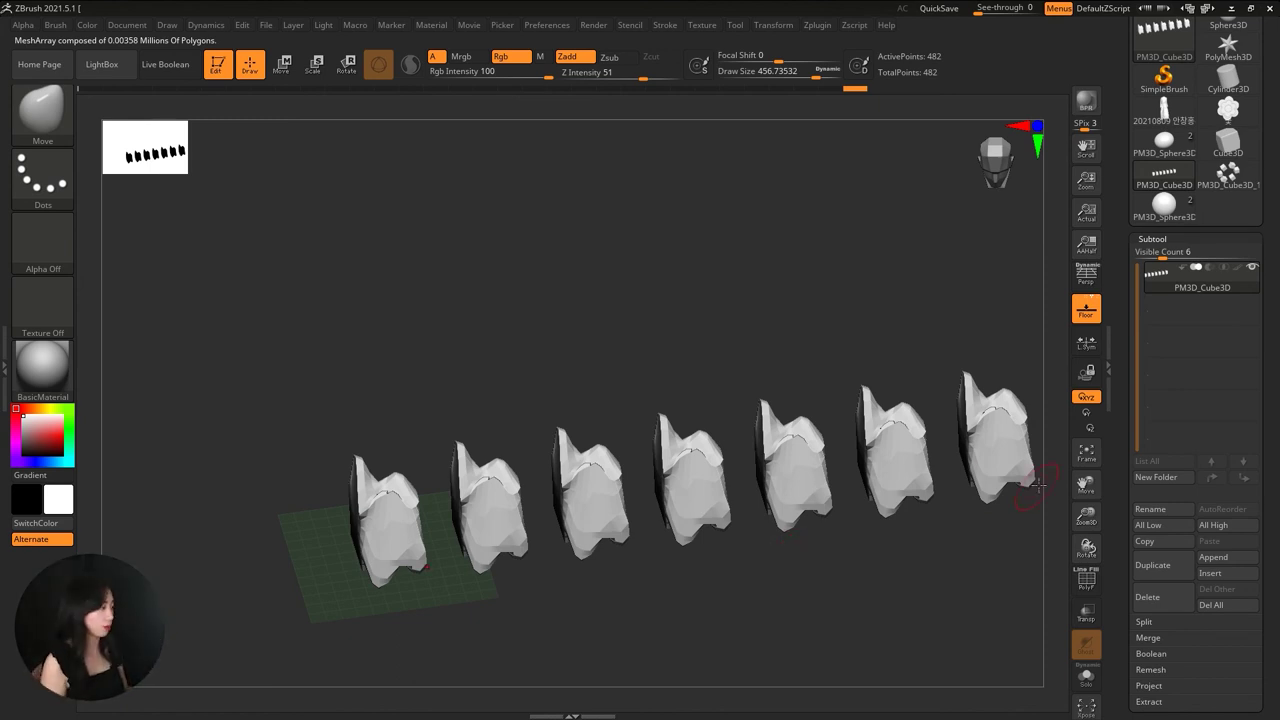
pyautogui.keyDown('ctrl'); pyautogui.moveTo(971, 551); pyautogui.dragTo(1050, 393); pyautogui.keyUp('ctrl')
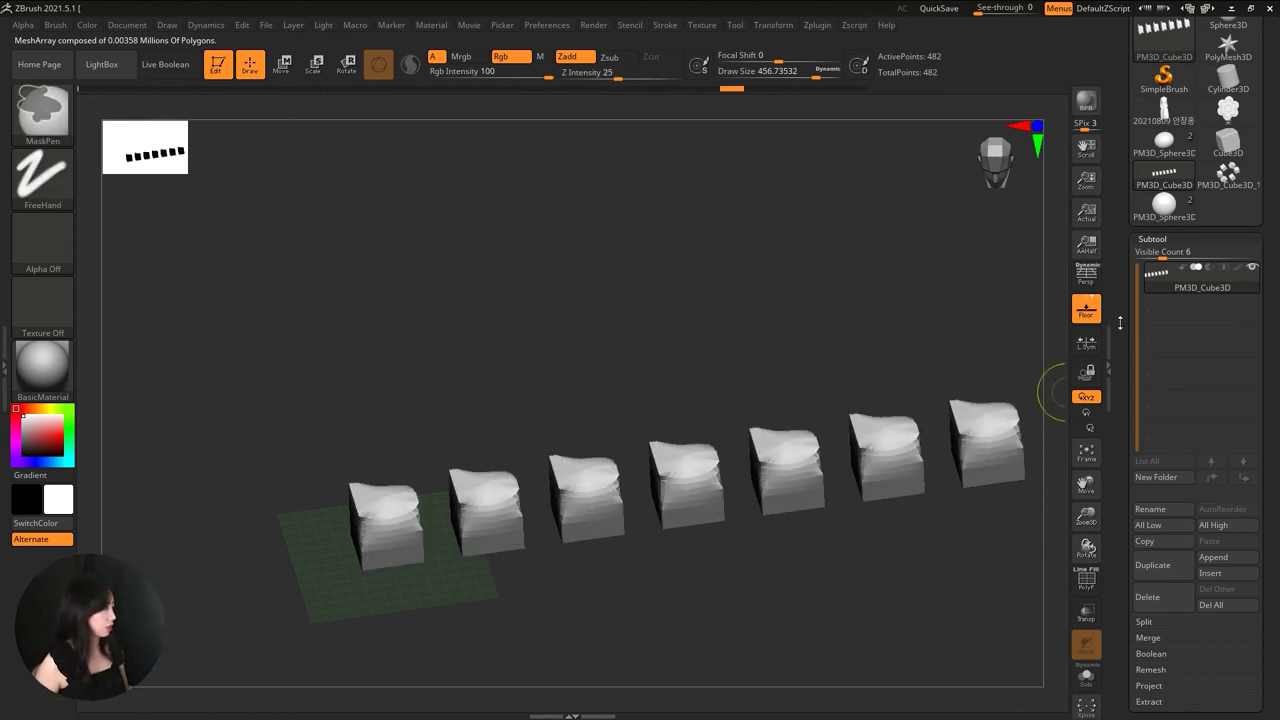
# - Switch back to the PM3D_Sphere3D1 tool with the two stacked spheres
pyautogui.scroll(2, 1165, 200)
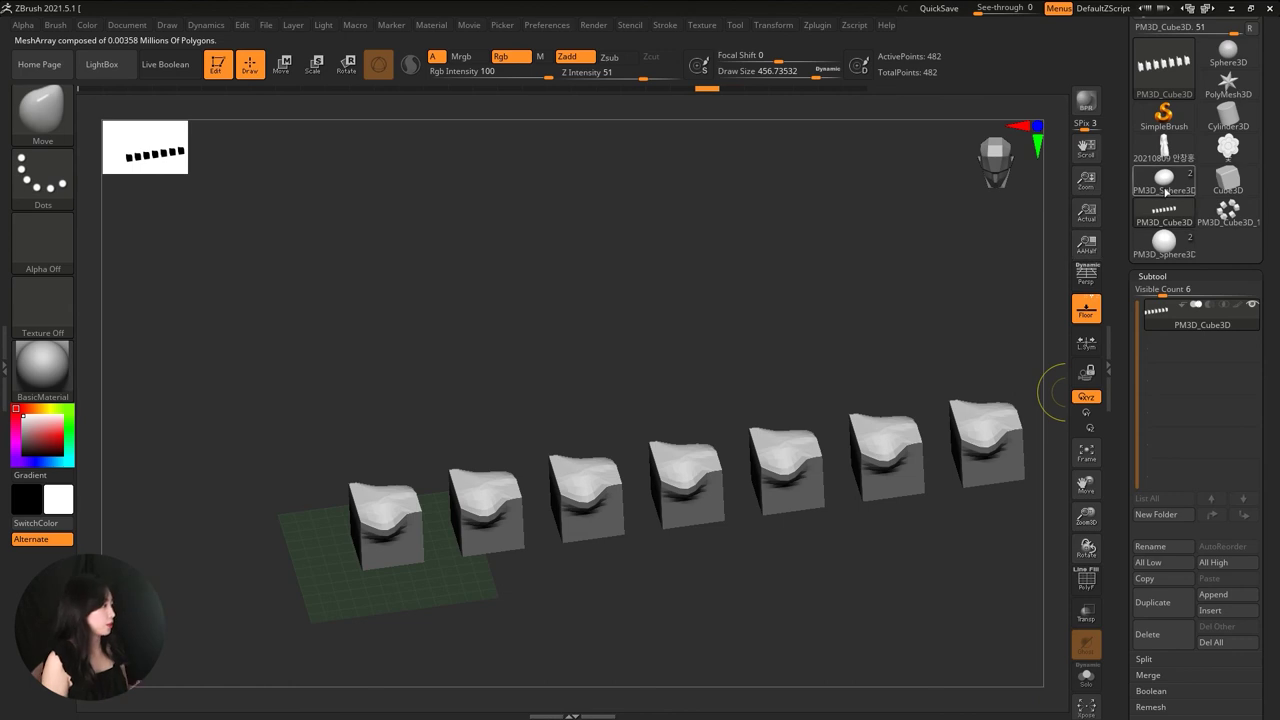
pyautogui.click(1164, 182)
pyautogui.moveTo(803, 428)
pyautogui.keyDown('alt'); pyautogui.mouseDown()
pyautogui.moveTo(813, 398)
pyautogui.moveTo(466, 373)
pyautogui.mouseUp(); pyautogui.keyUp('alt')
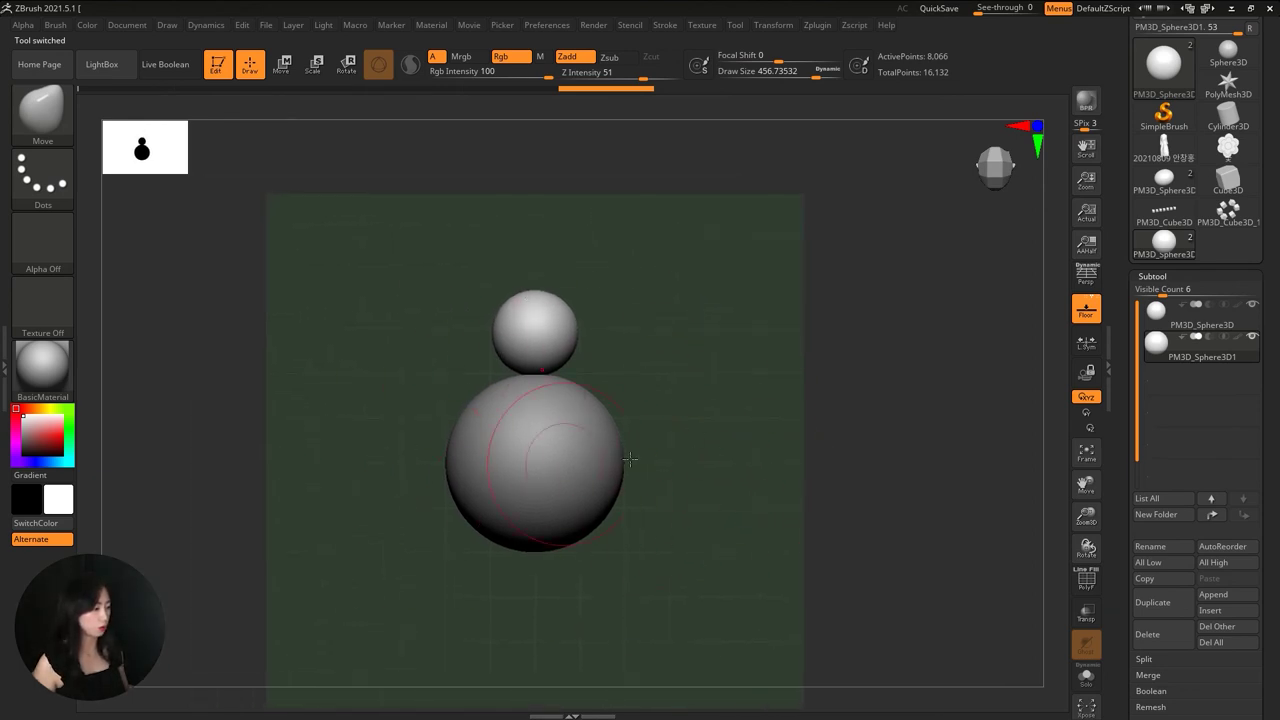
# - Expand Geometry's ArrayMesh subpalette for the stacked spheres, leaving Array Mesh switched off
pyautogui.keyDown('alt'); pyautogui.moveTo(708, 477); pyautogui.dragTo(727, 461); pyautogui.keyUp('alt')
pyautogui.scroll(-3, 1120, 370)
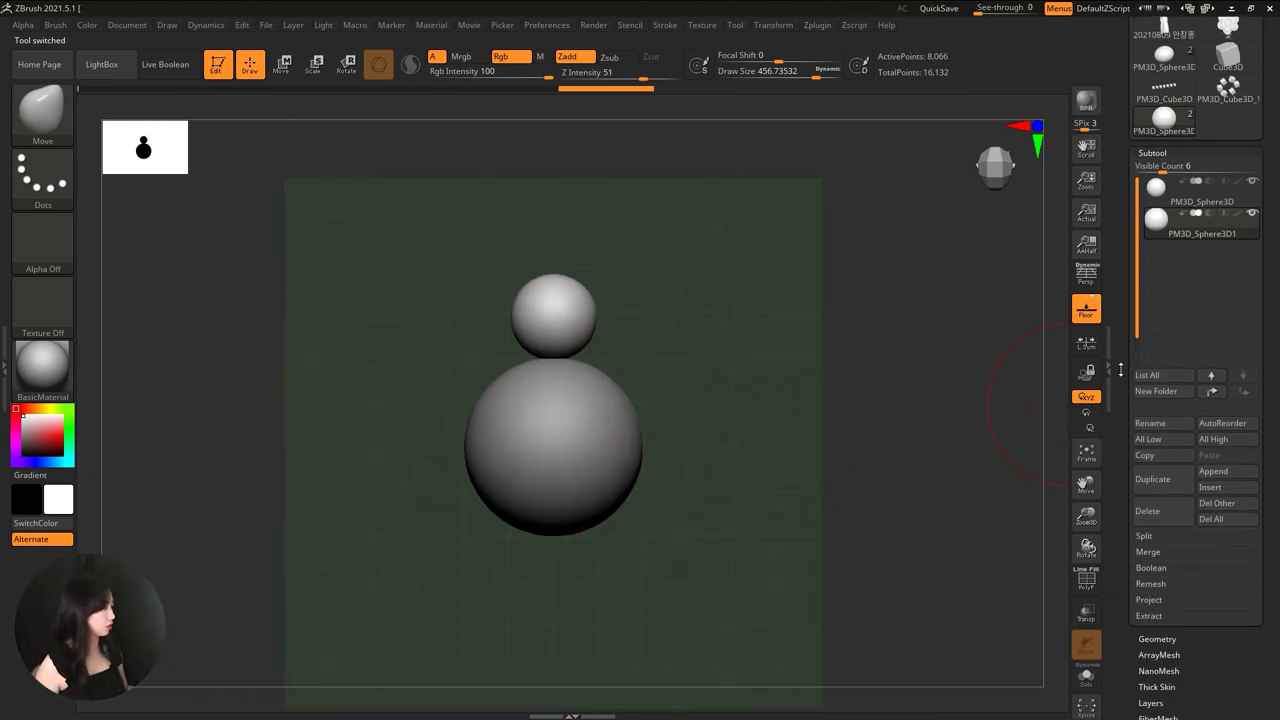
pyautogui.moveTo(1125, 410); pyautogui.dragTo(1119, 374)
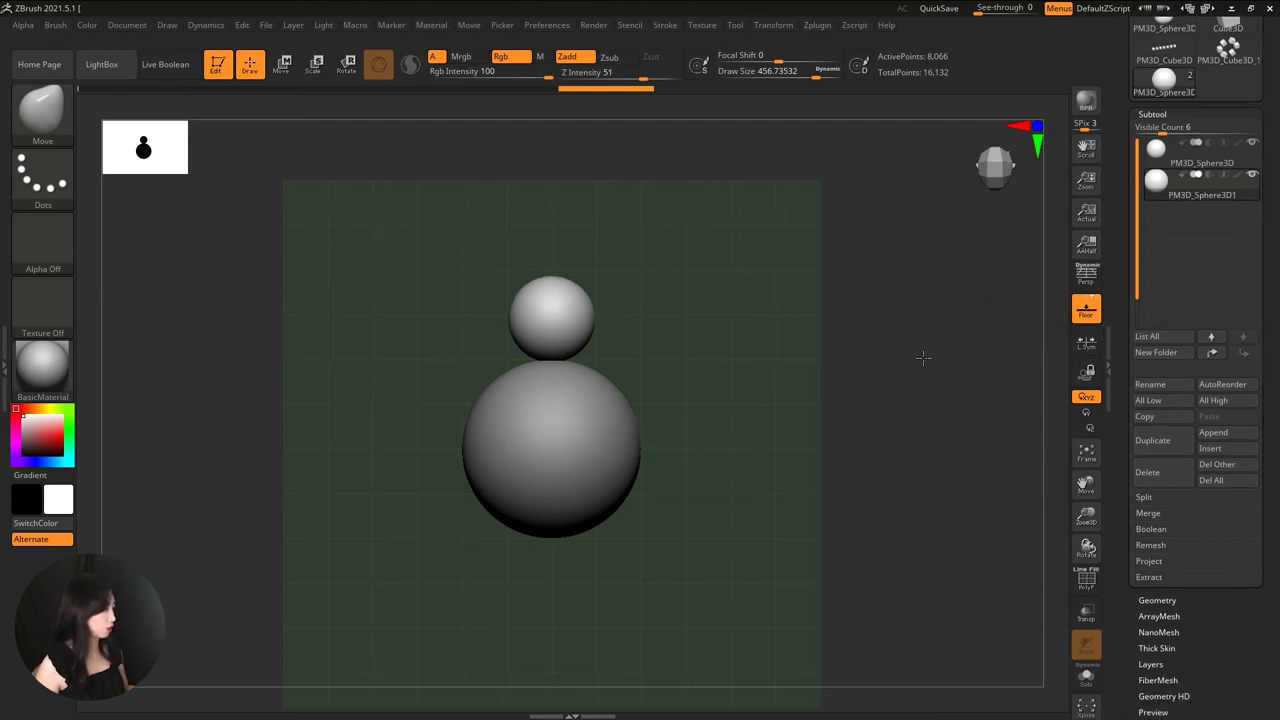
pyautogui.scroll(-2, 1155, 480)
pyautogui.scroll(-2, 1170, 465)
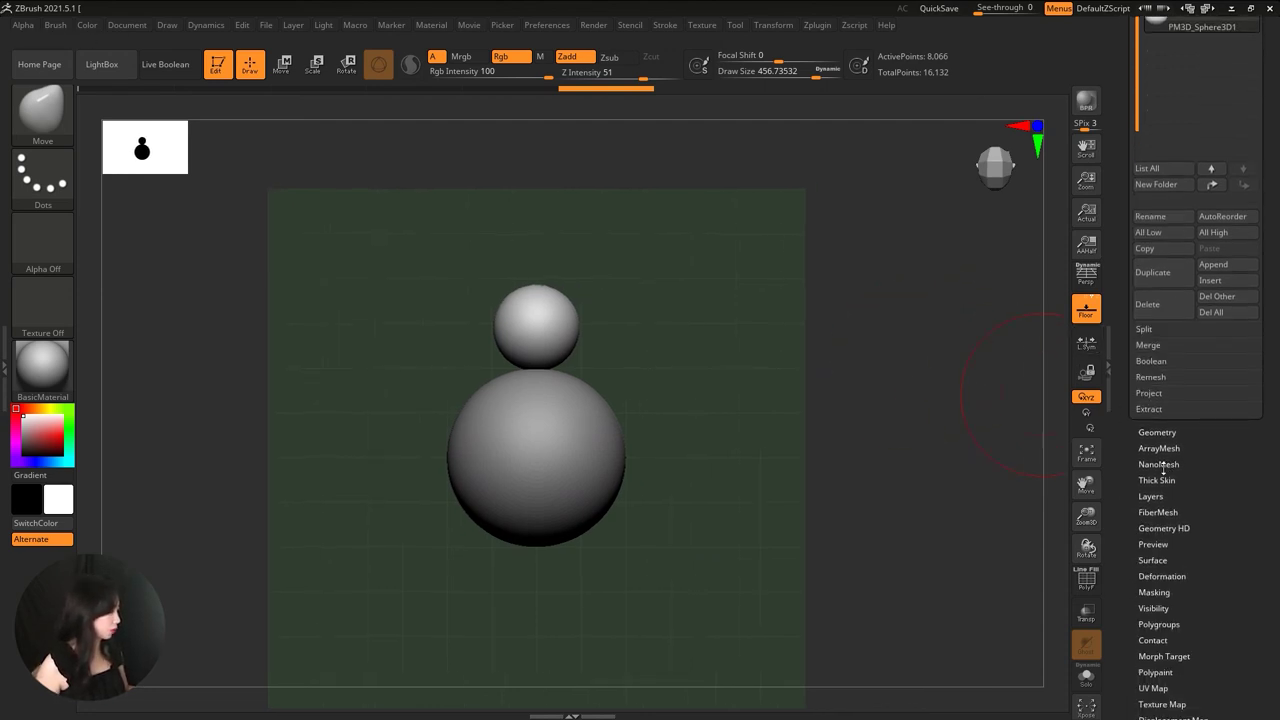
pyautogui.scroll(-1, 1207, 524)
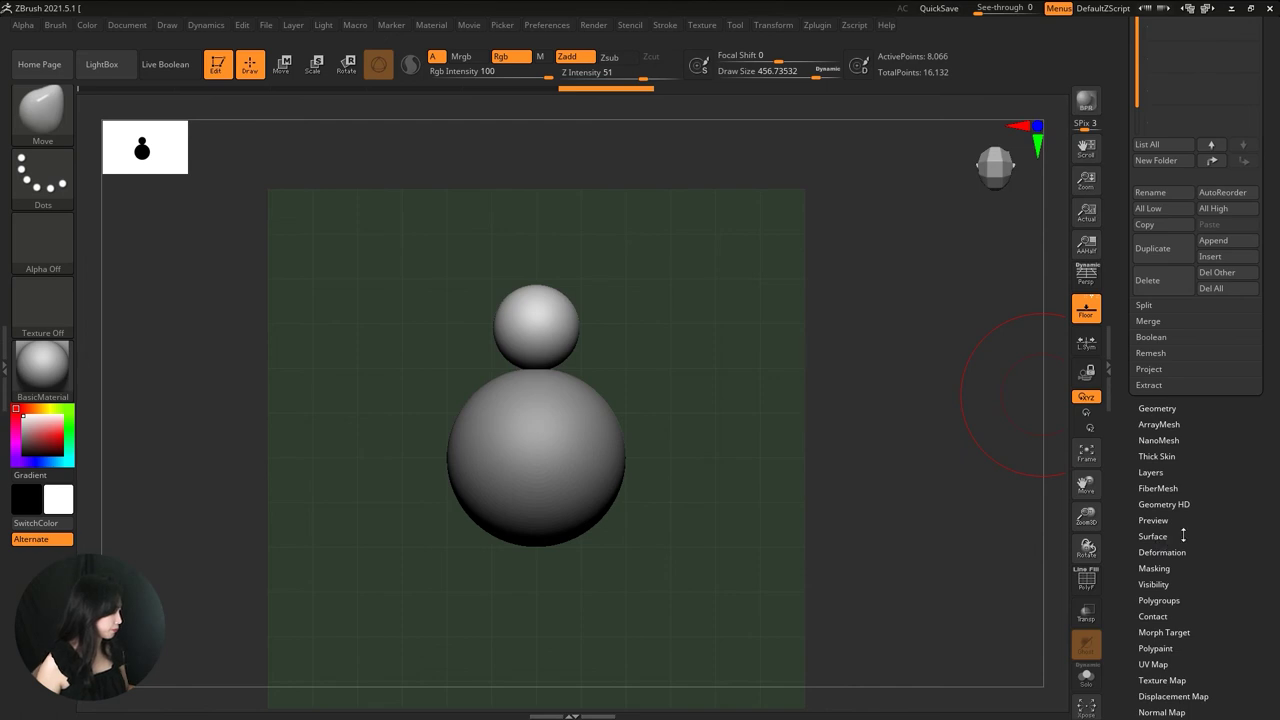
pyautogui.moveTo(1175, 537); pyautogui.dragTo(1198, 501)
pyautogui.click(1160, 393)
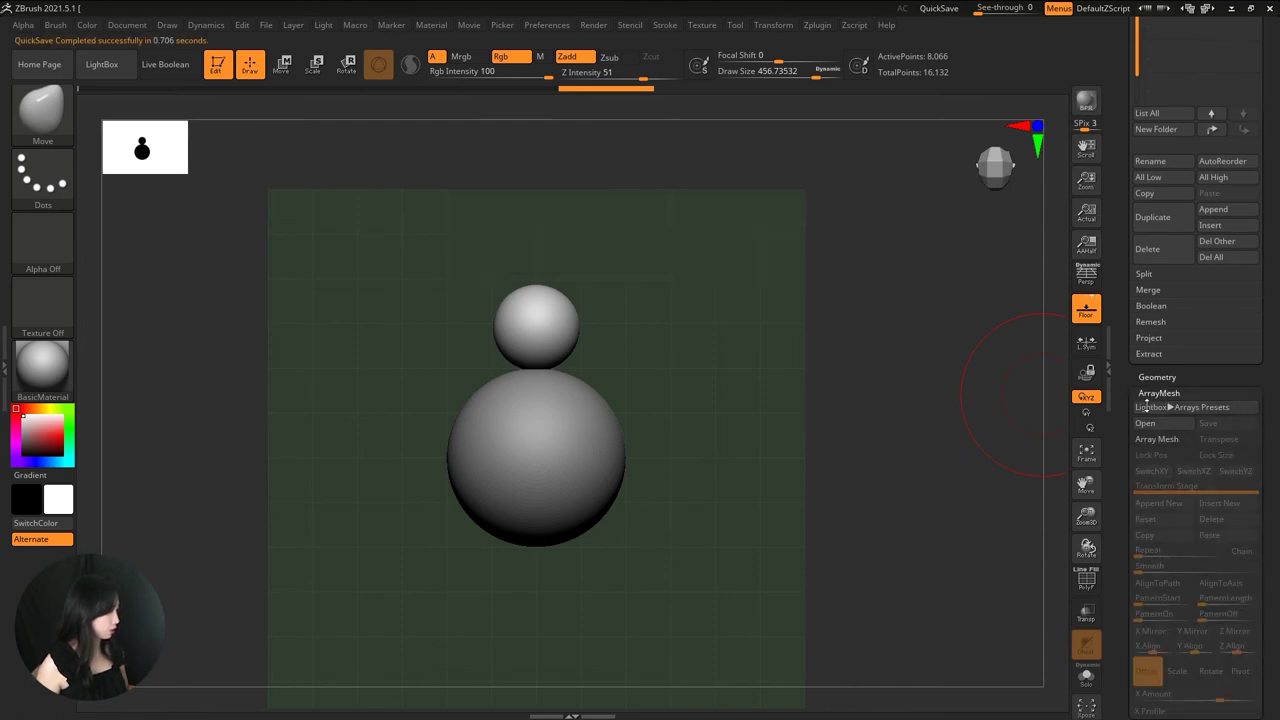
# - Turn on Array Mesh for the sphere with Lock Pos and Lock Size enabled
pyautogui.moveTo(1118, 440); pyautogui.dragTo(1155, 378)
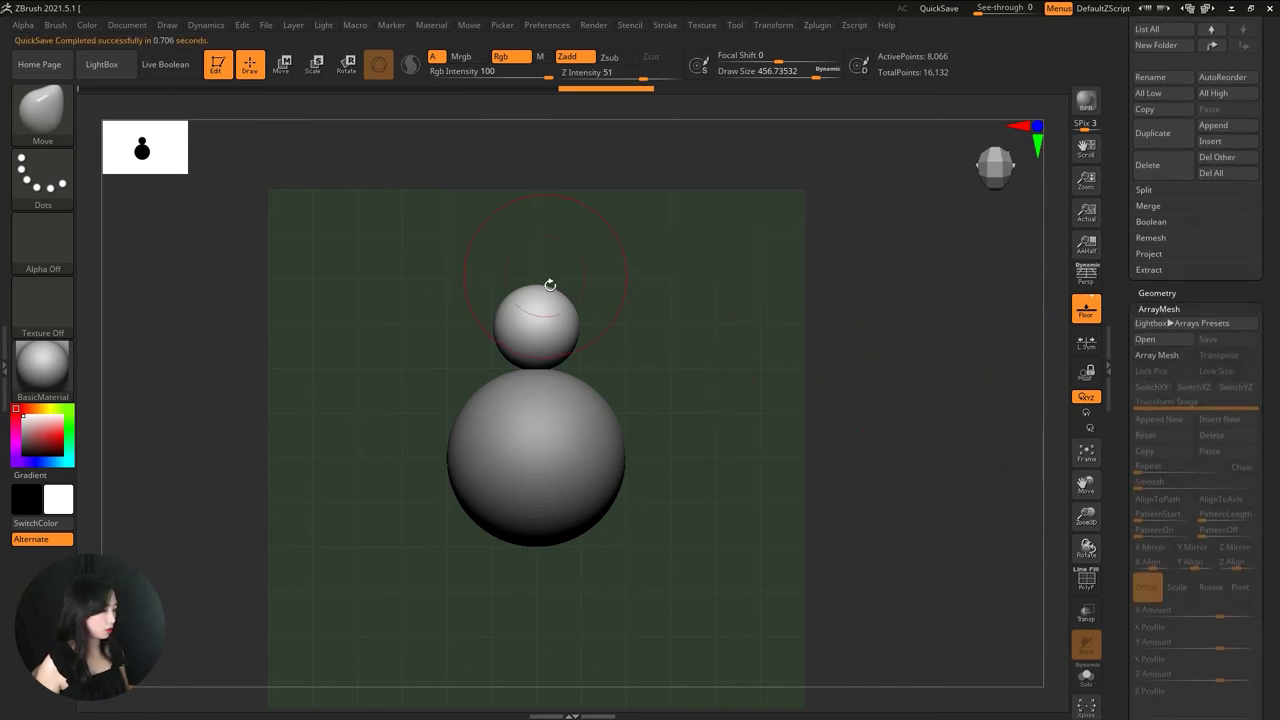
pyautogui.click(1161, 361)
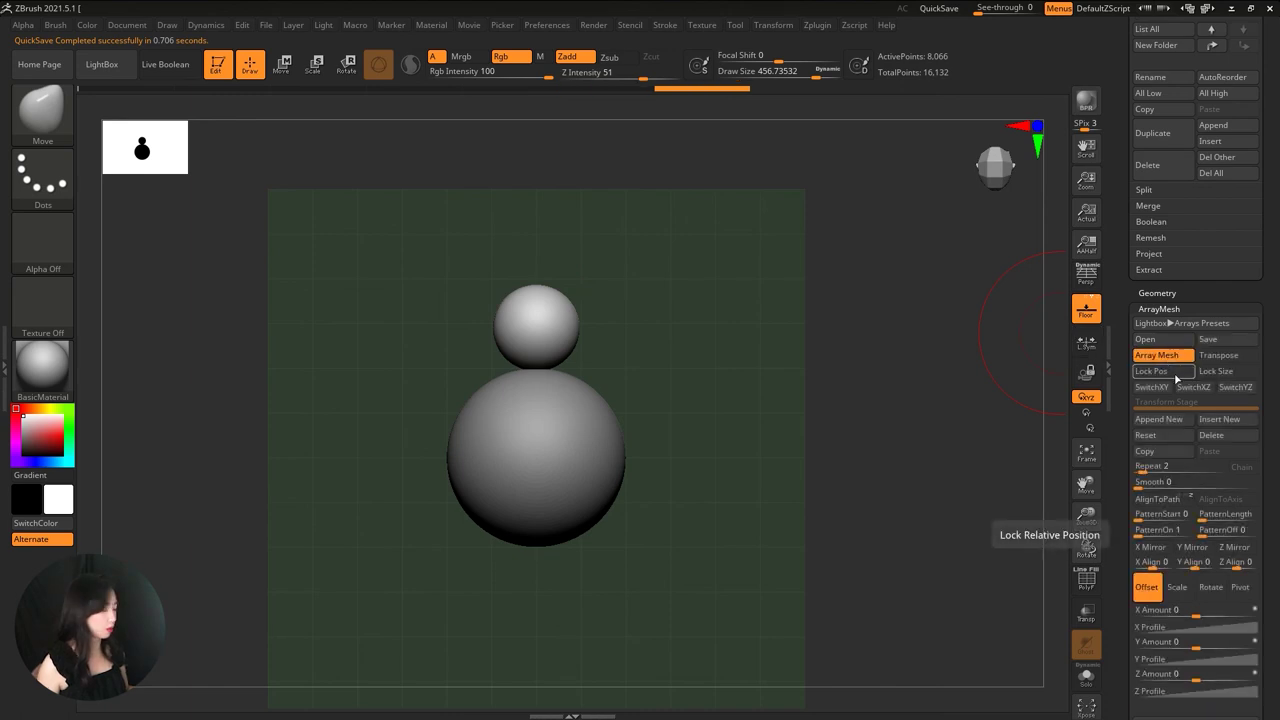
pyautogui.moveTo(1118, 428); pyautogui.dragTo(1118, 348)
pyautogui.click(1160, 290)
pyautogui.click(1225, 290)
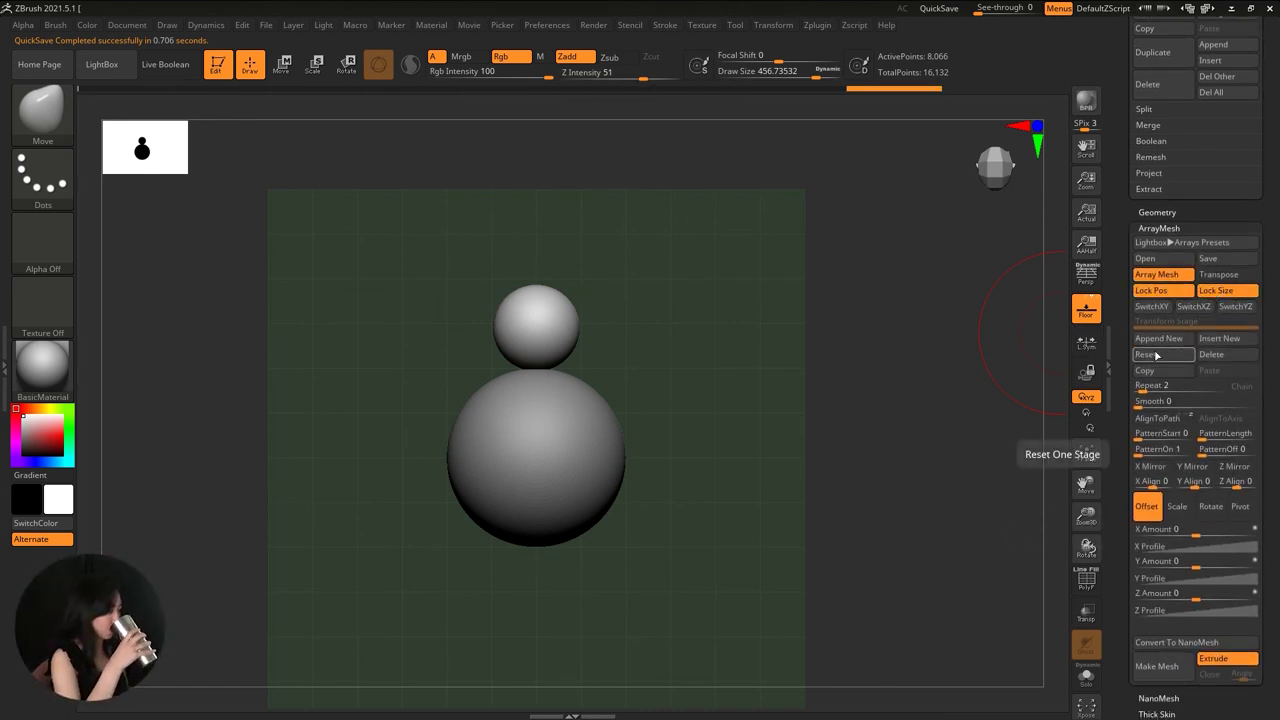
# - Set the array Repeat to 7 and bring up its Rotate and Pivot settings
pyautogui.moveTo(1123, 357); pyautogui.dragTo(1118, 307)
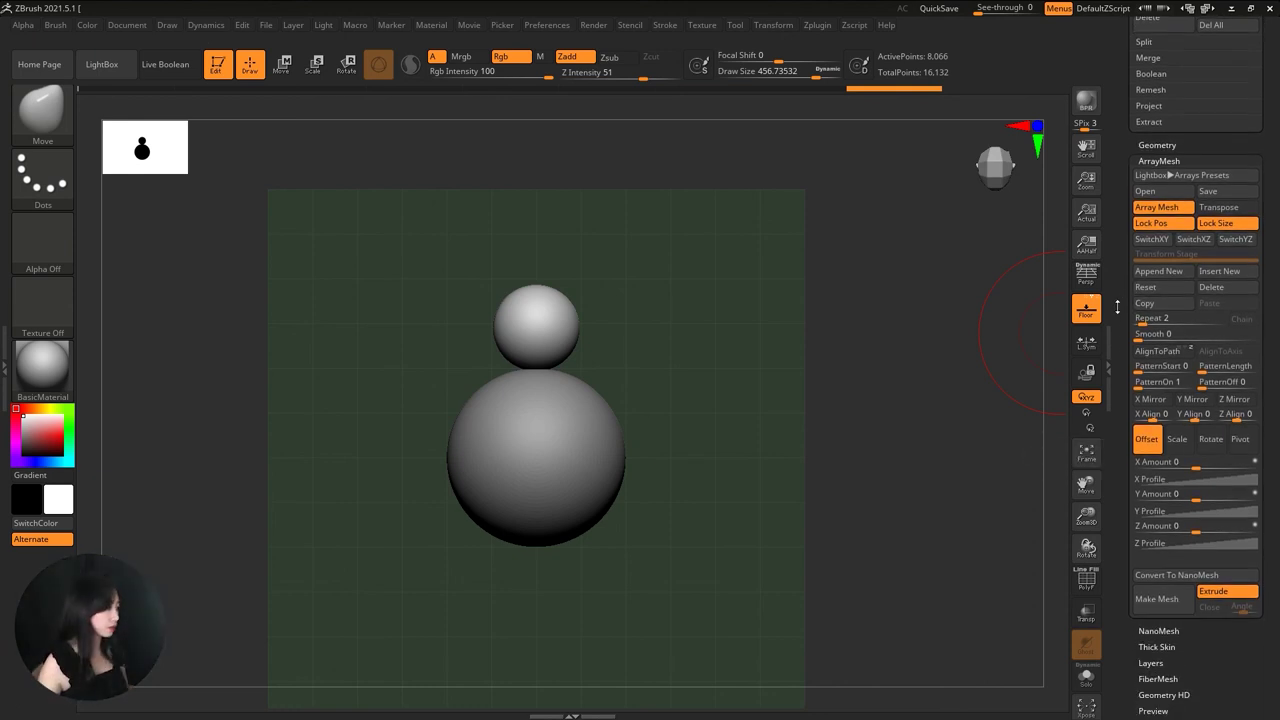
pyautogui.moveTo(1118, 307); pyautogui.dragTo(1118, 295)
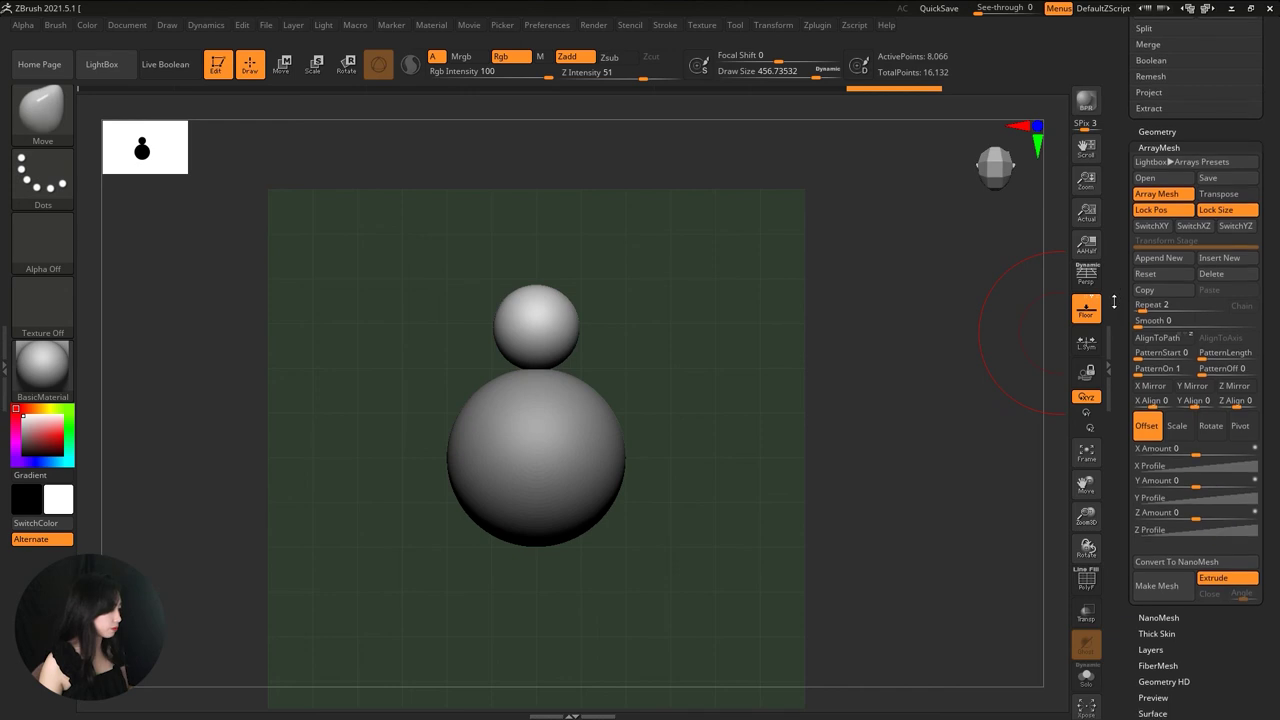
pyautogui.click(1152, 306)
pyautogui.write('11')
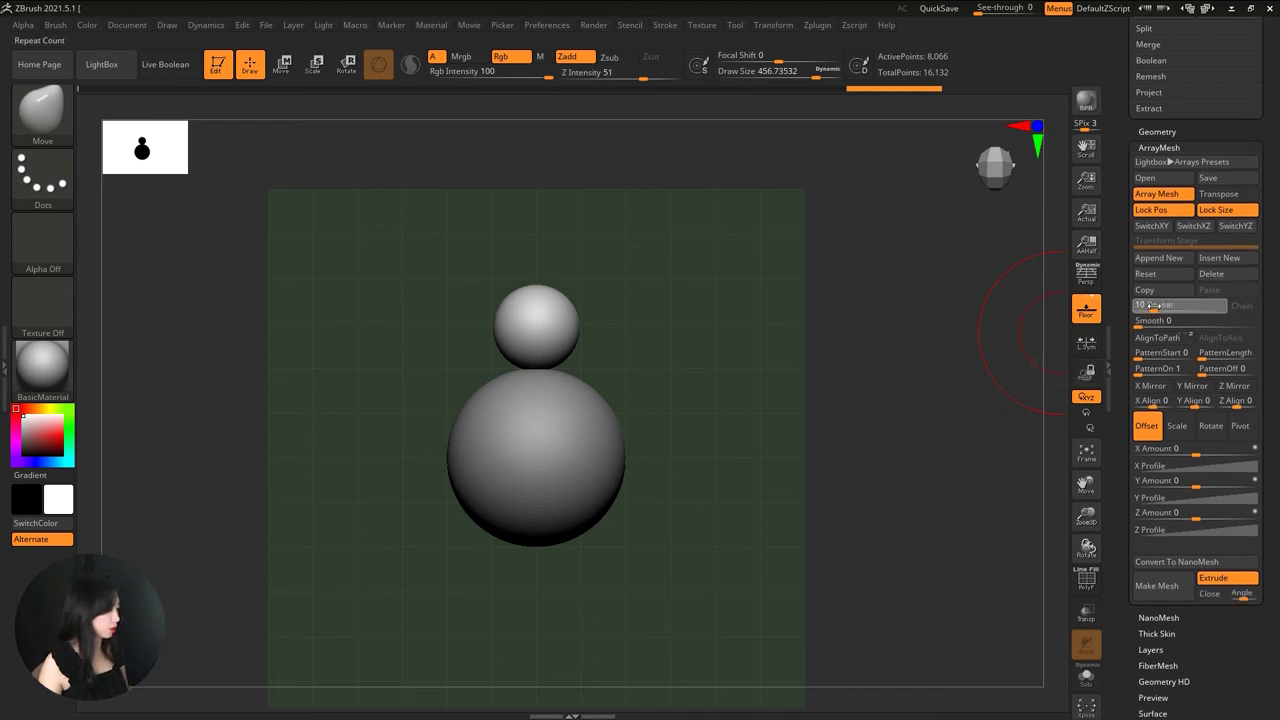
pyautogui.moveTo(1148, 305); pyautogui.dragTo(1149, 291)
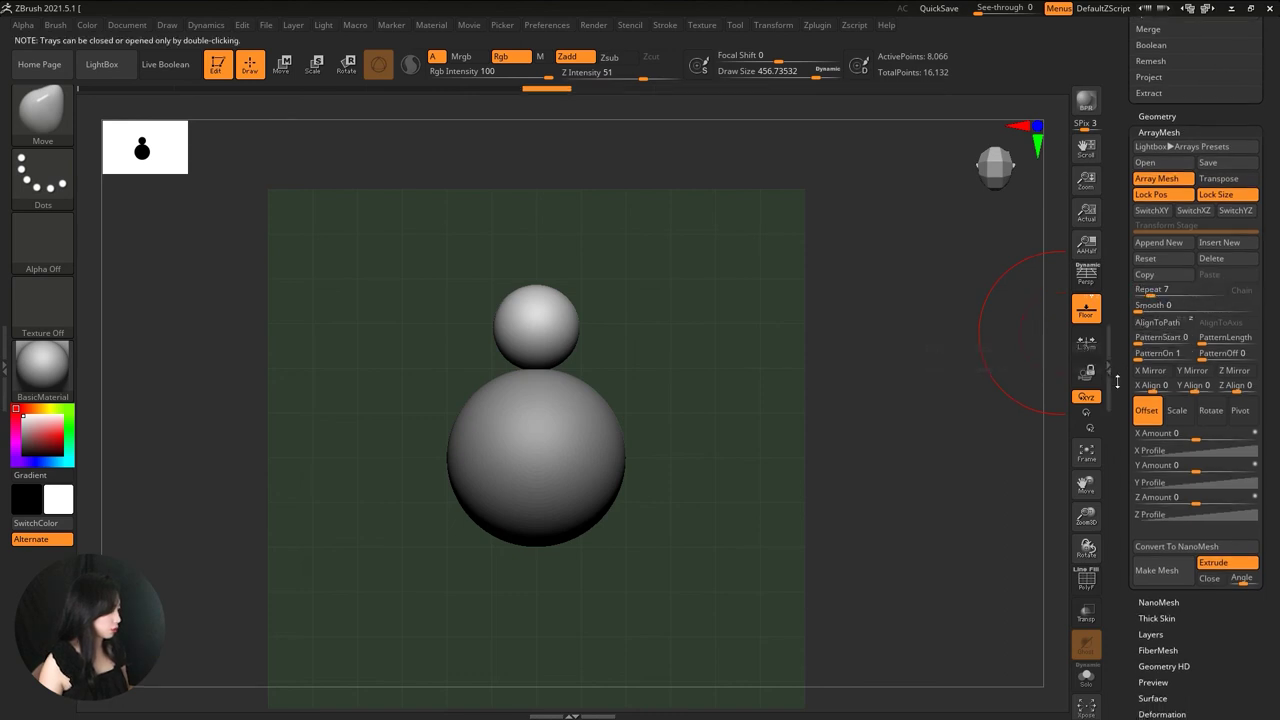
pyautogui.scroll(-1, 1204, 377)
pyautogui.click(1207, 377)
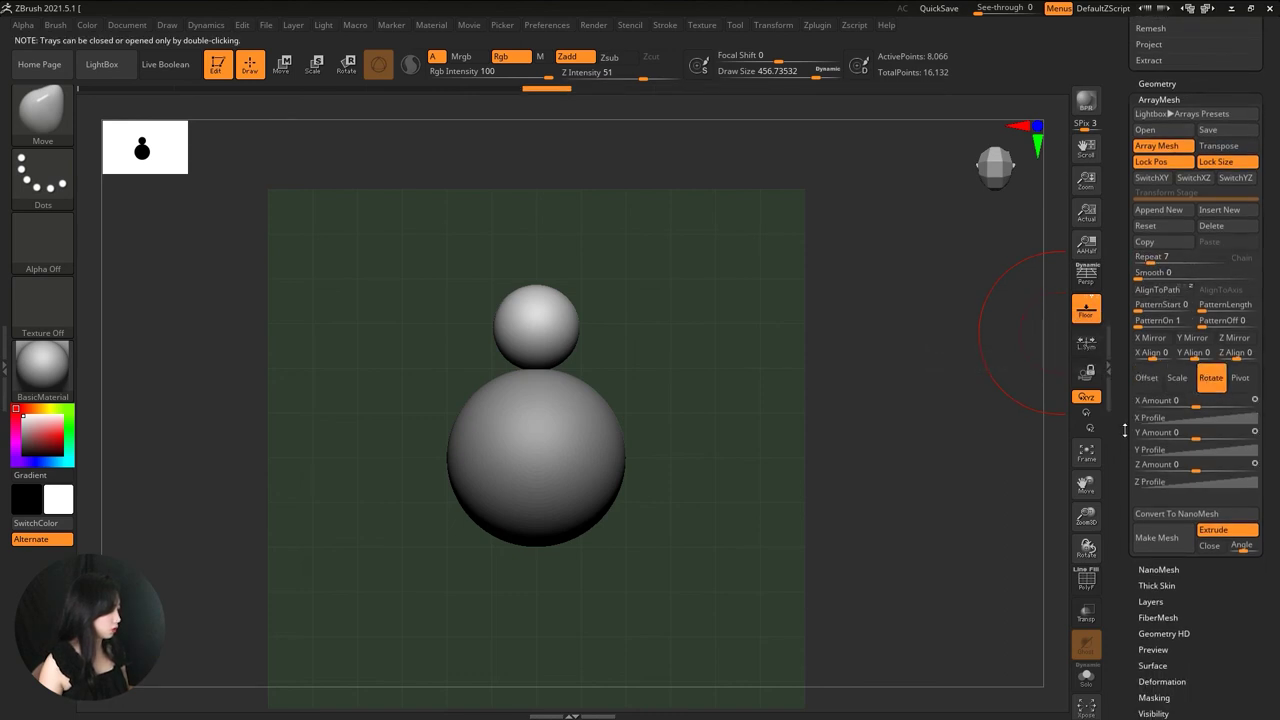
pyautogui.click(1247, 378)
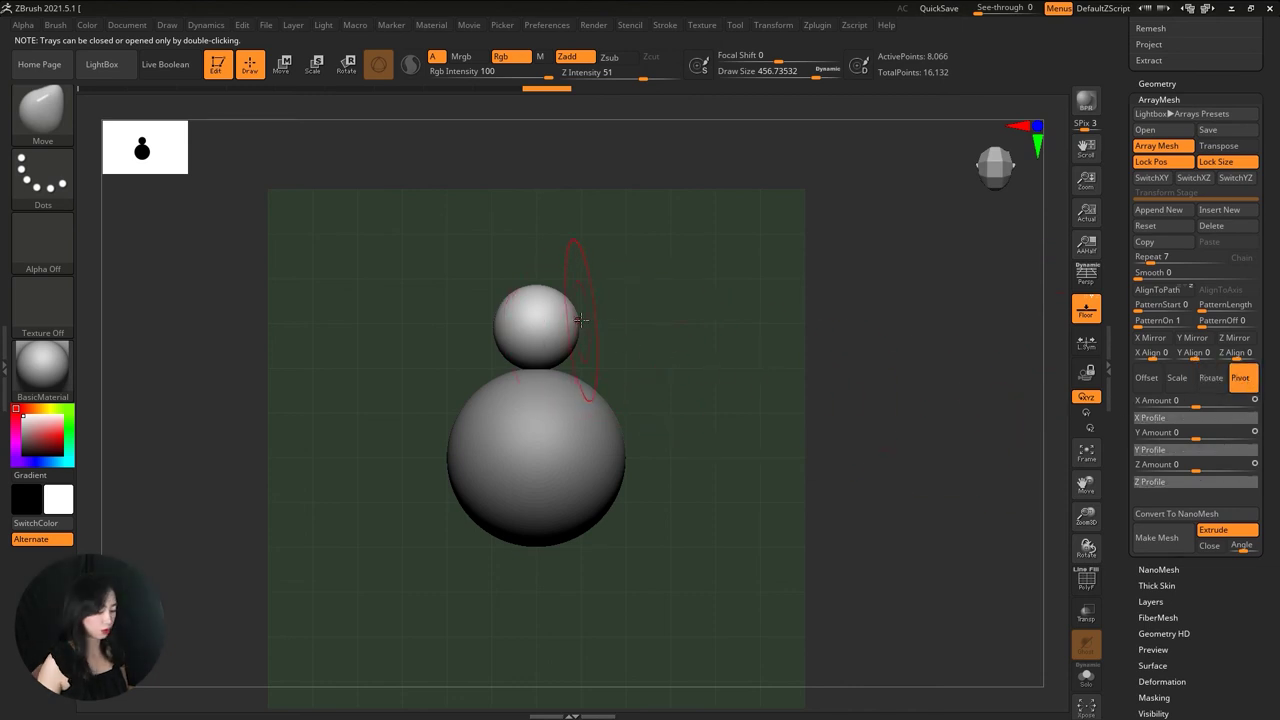
# - Enter Move mode with the transpose line instead of Gizmo 3D, and enable ArrayMesh Transpose
pyautogui.press('w')
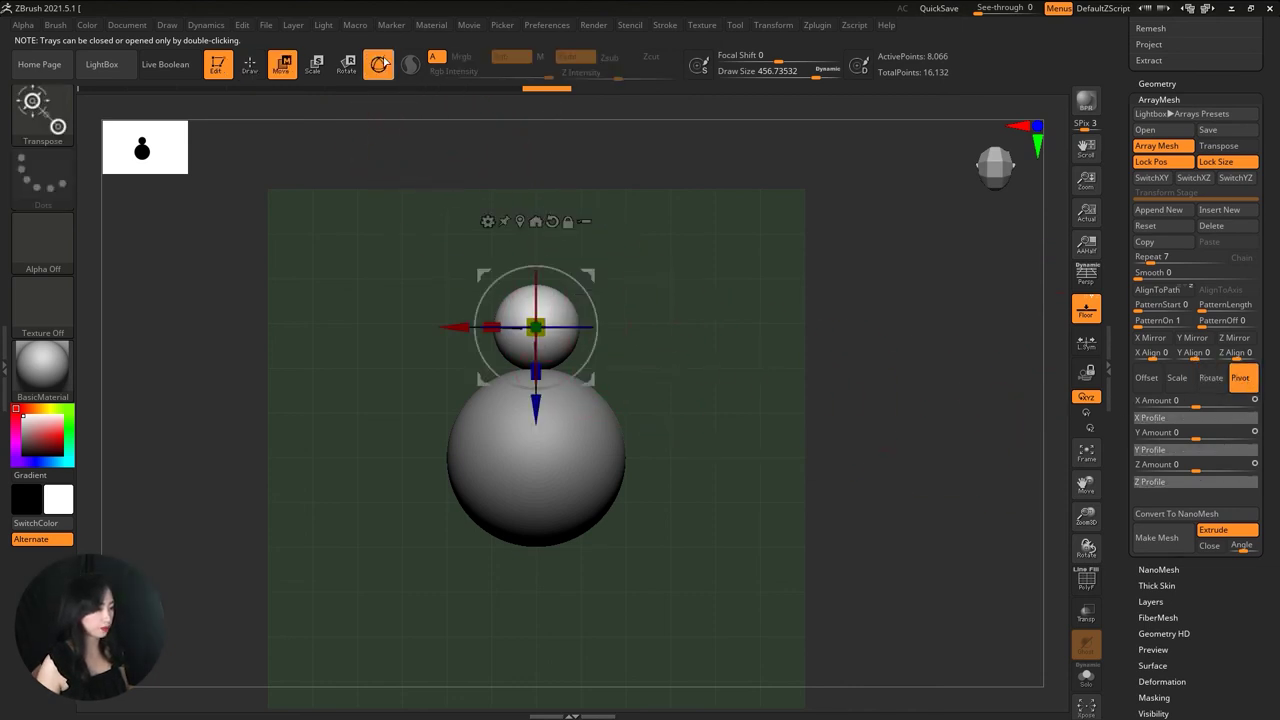
pyautogui.click(380, 64)
pyautogui.click(1220, 162)
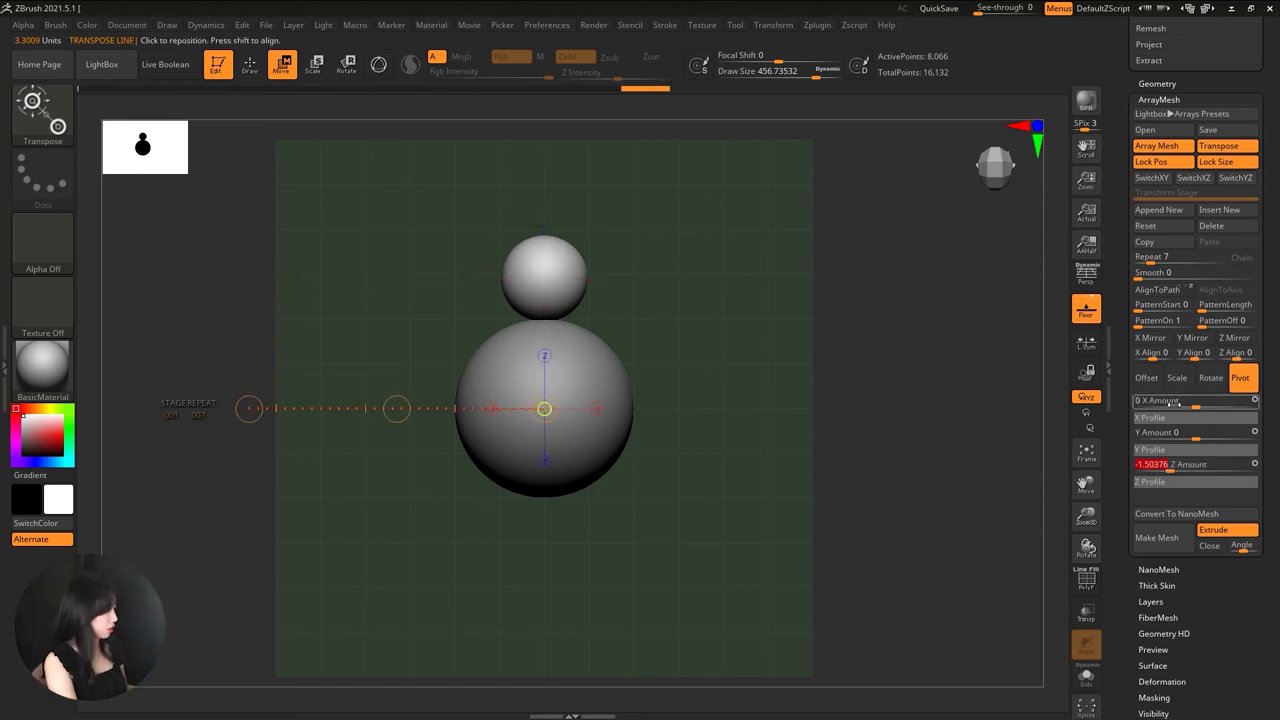
# - Set the array to Rotate mode and drag Y Amount to 360 to fan copies around the centre
pyautogui.click(1211, 384)
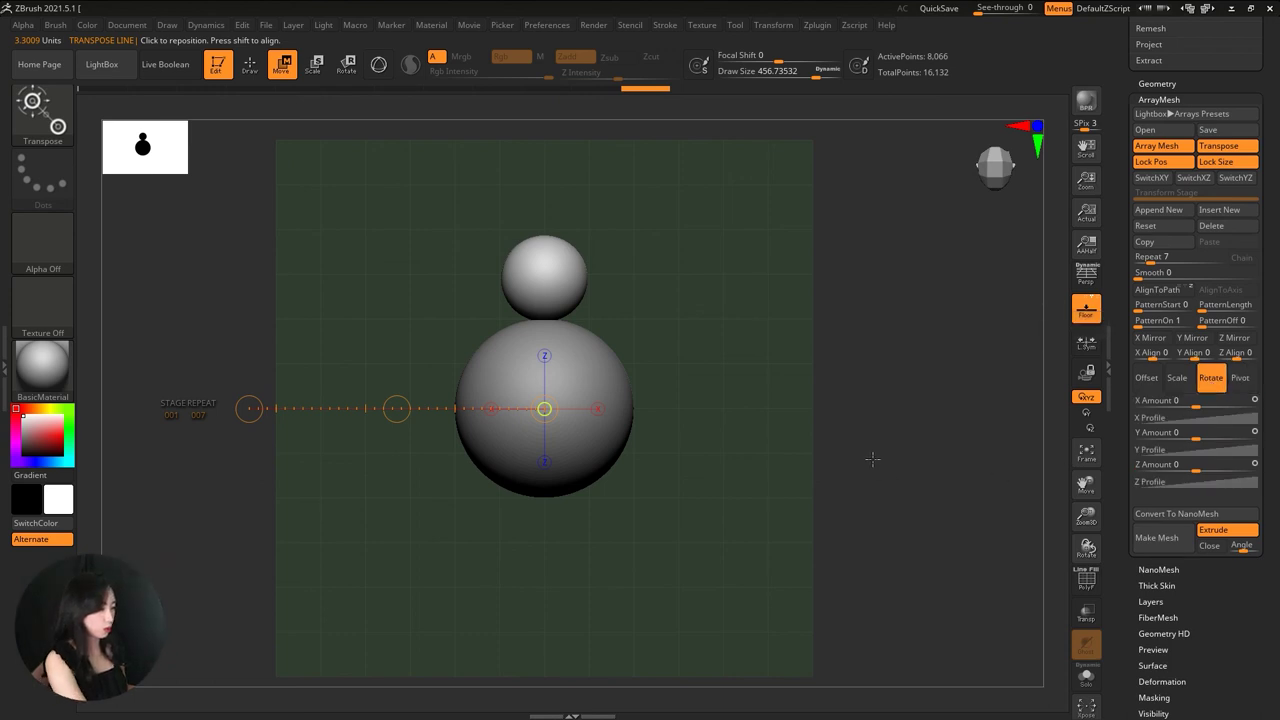
pyautogui.moveTo(676, 463); pyautogui.dragTo(750, 402)
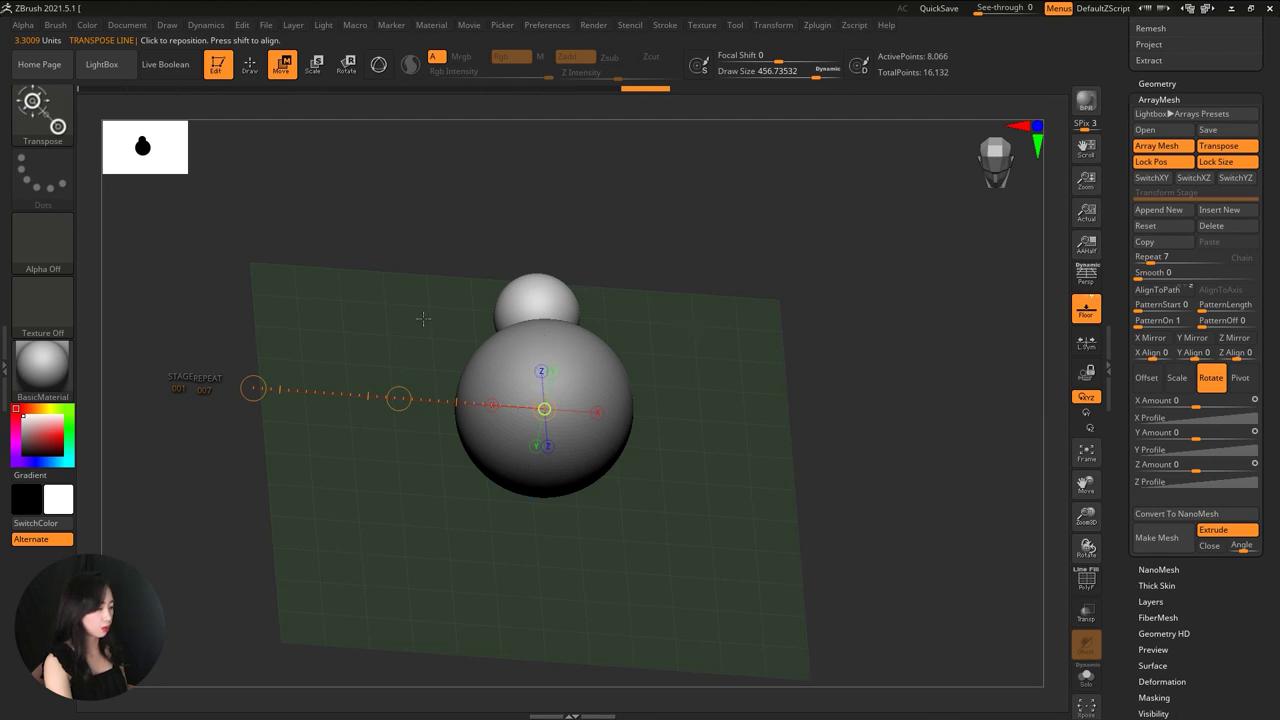
pyautogui.keyDown('shift'); pyautogui.moveTo(583, 286); pyautogui.dragTo(707, 361); pyautogui.keyUp('shift')
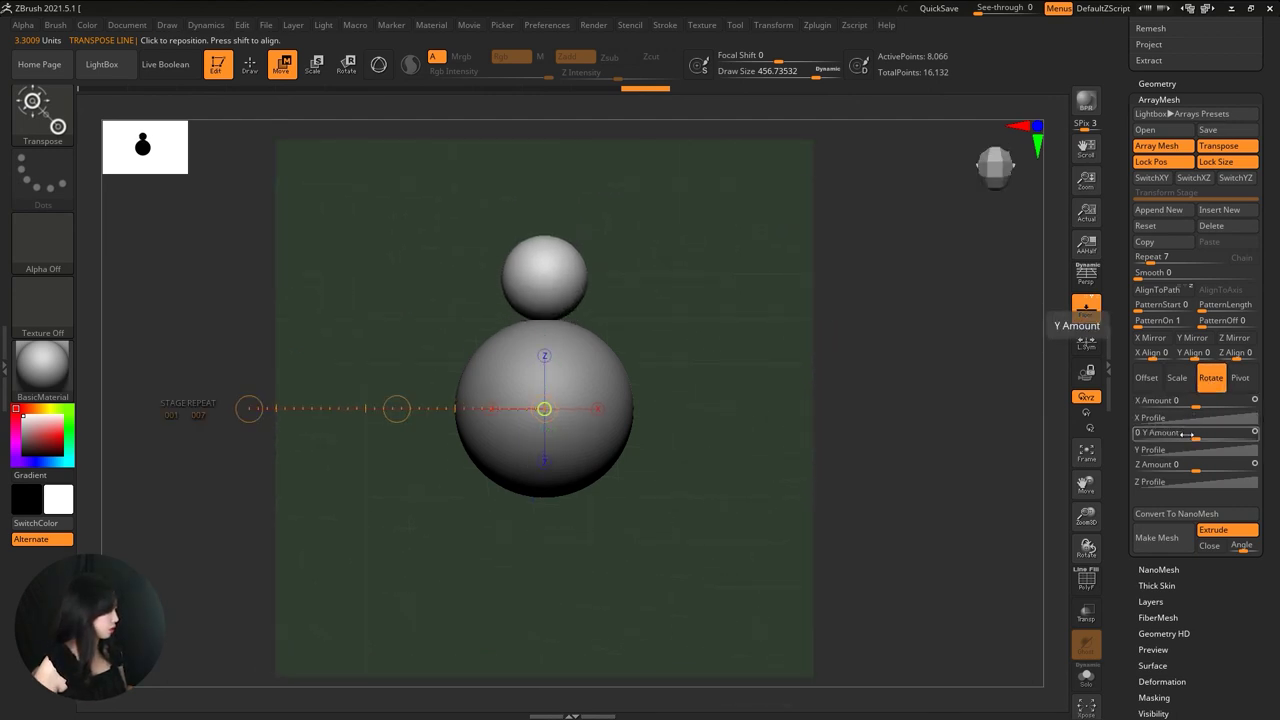
pyautogui.moveTo(1187, 433); pyautogui.dragTo(1233, 436)
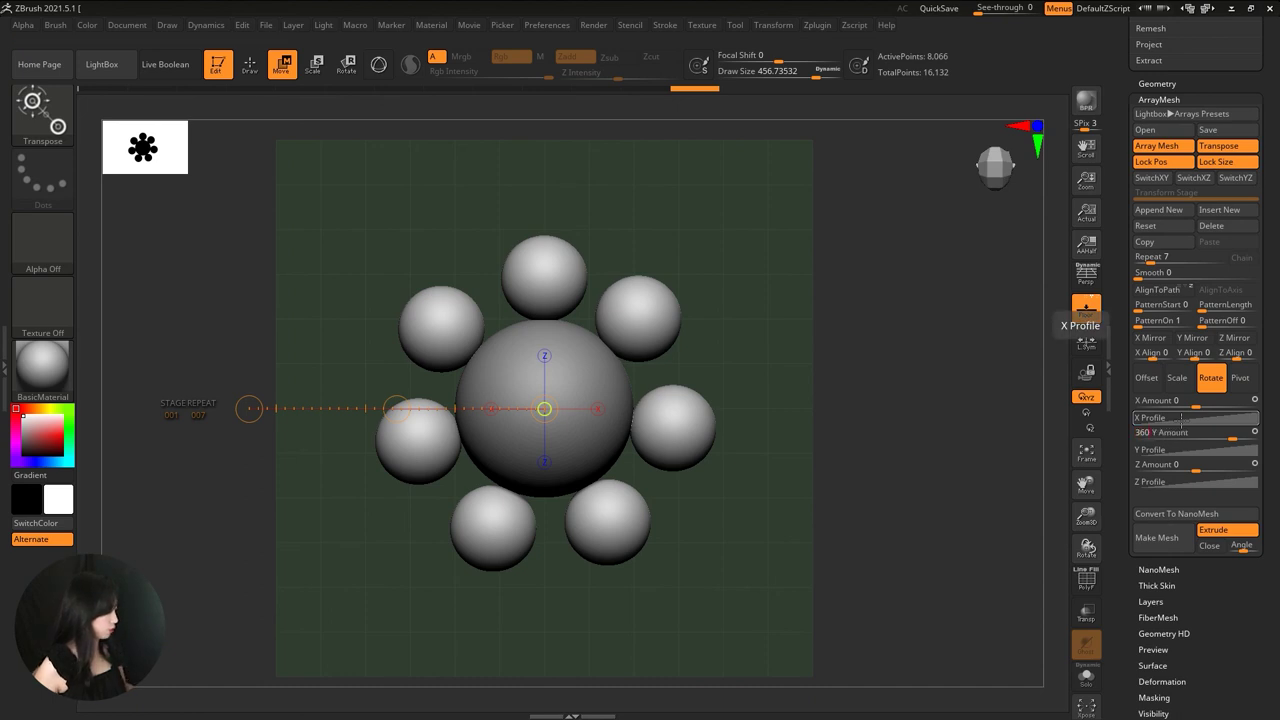
# - Commit the 360 rotation and raise the array Repeat to 12 copies
pyautogui.press('Return')
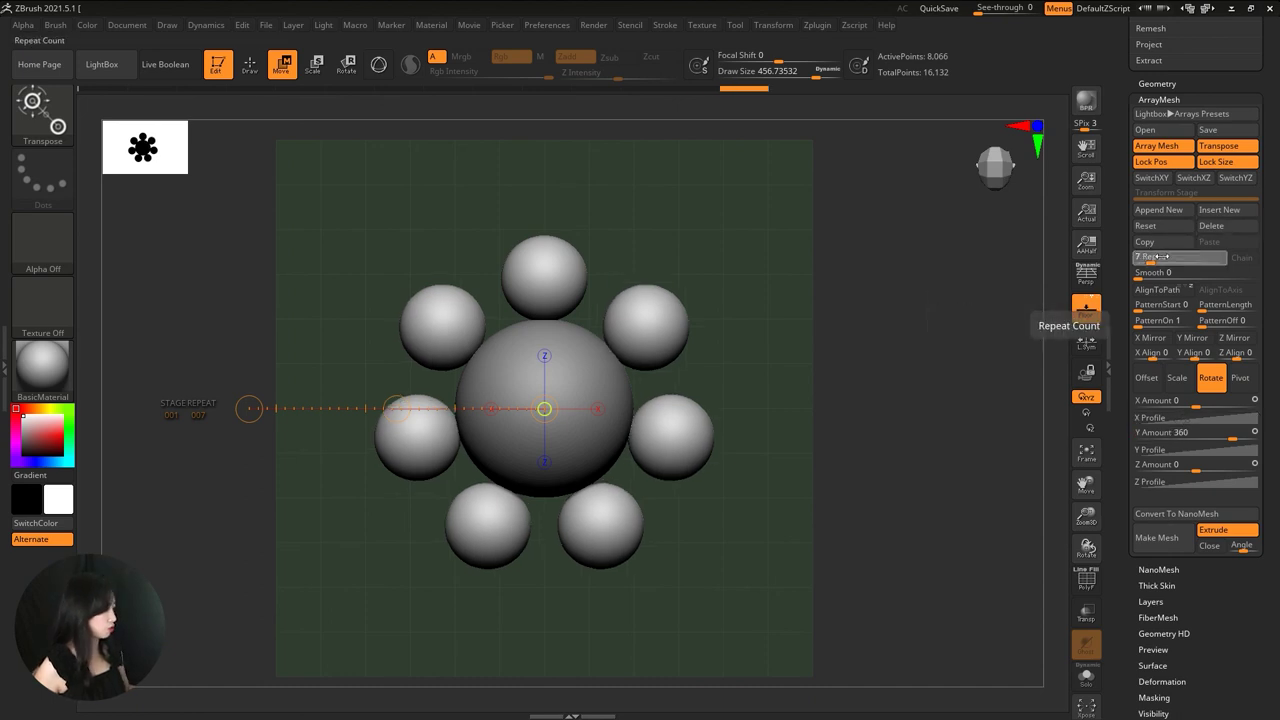
pyautogui.moveTo(1160, 257); pyautogui.dragTo(1155, 256)
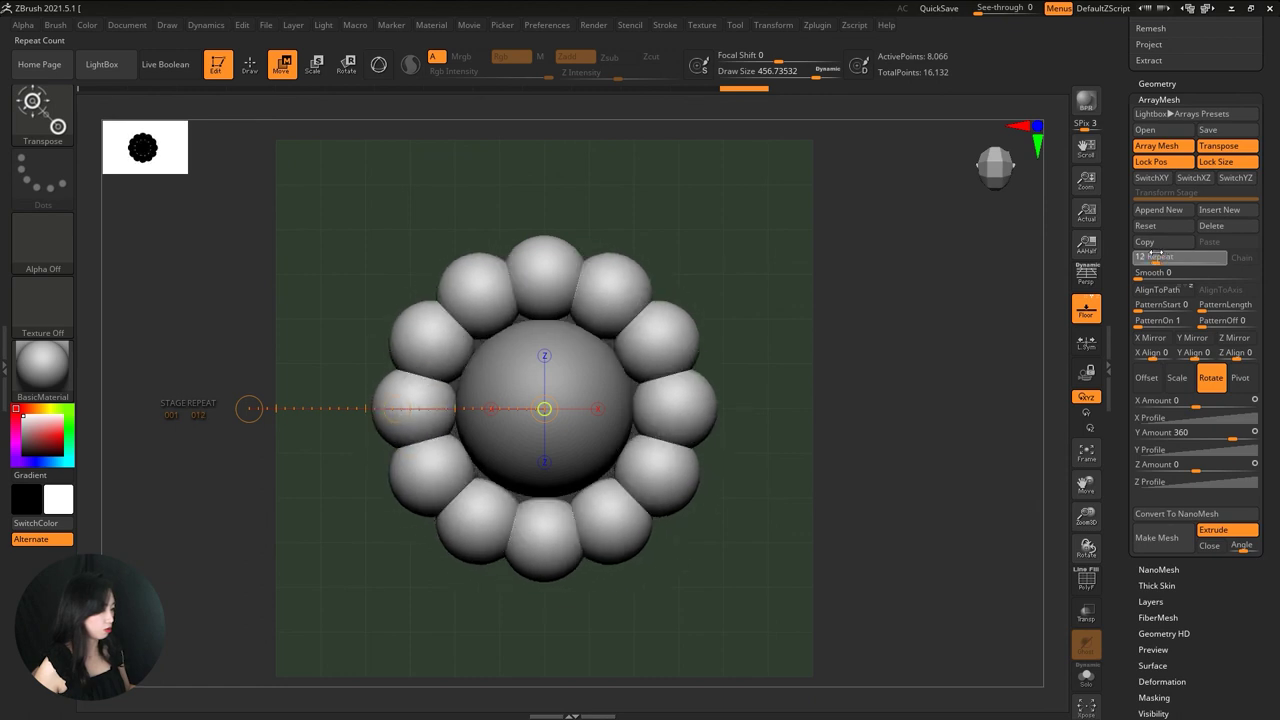
pyautogui.moveTo(980, 320)
pyautogui.mouseDown()
pyautogui.moveTo(828, 330)
pyautogui.moveTo(814, 316)
pyautogui.mouseUp()
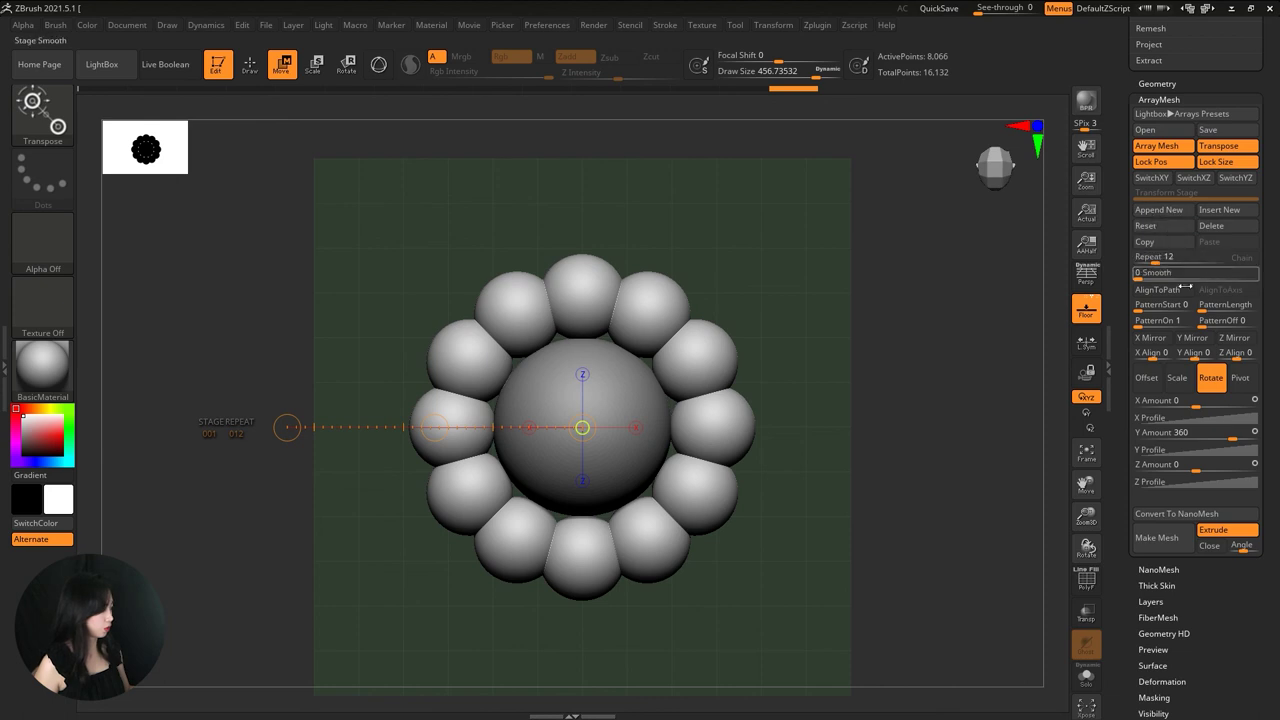
# - Try Repeat values 11, 10 and 9, settling on 10 spheres in the ring
pyautogui.click(1160, 256)
pyautogui.write('11')
pyautogui.press('Return')
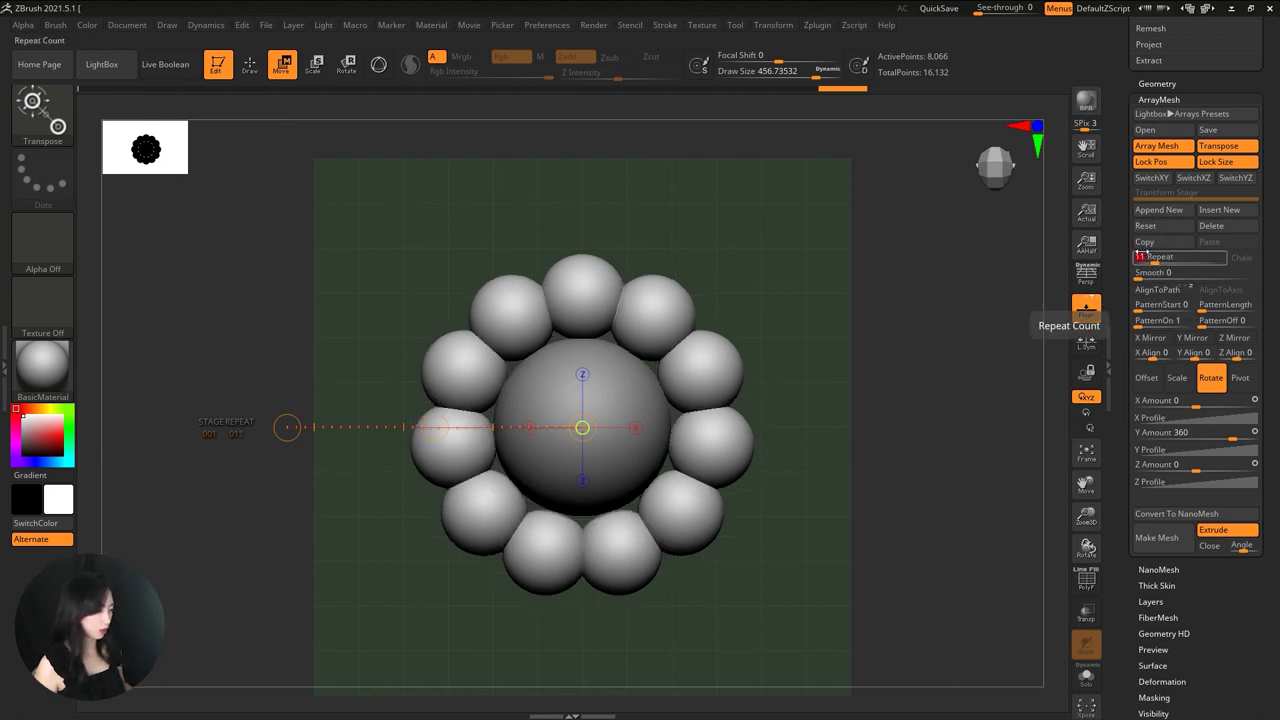
pyautogui.write('10')
pyautogui.press('Return')
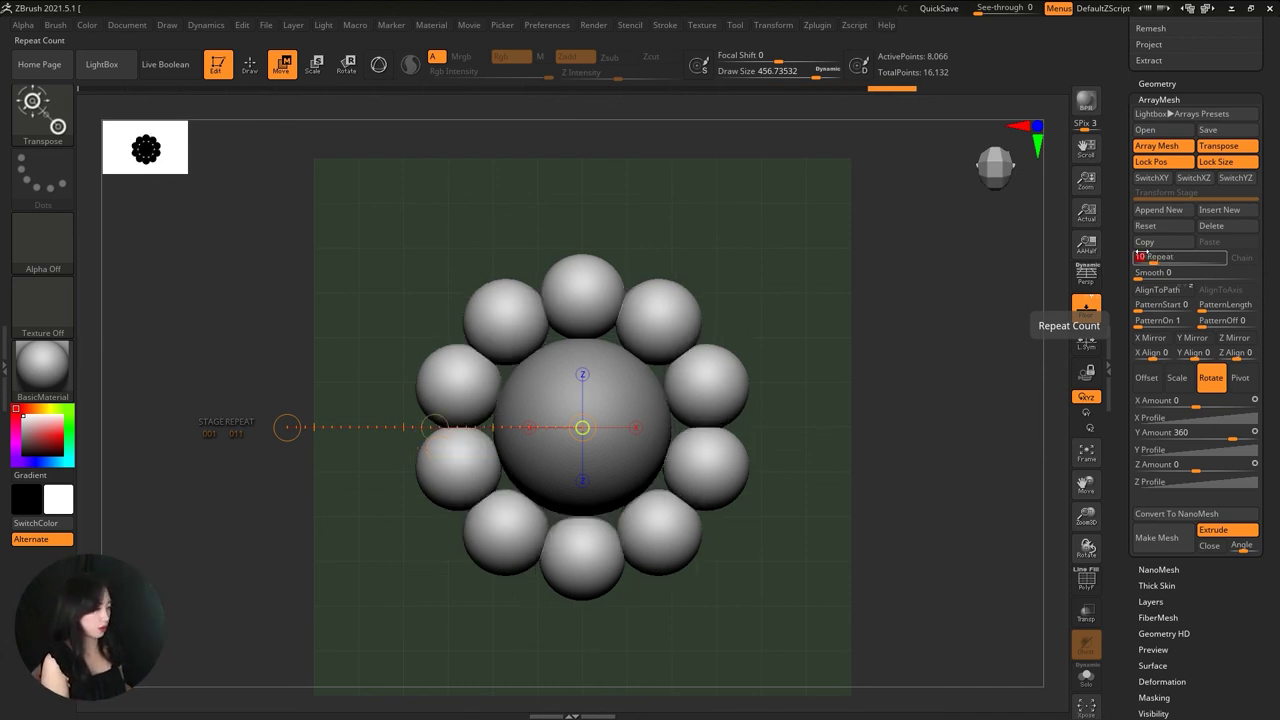
pyautogui.write('9')
pyautogui.press('Return')
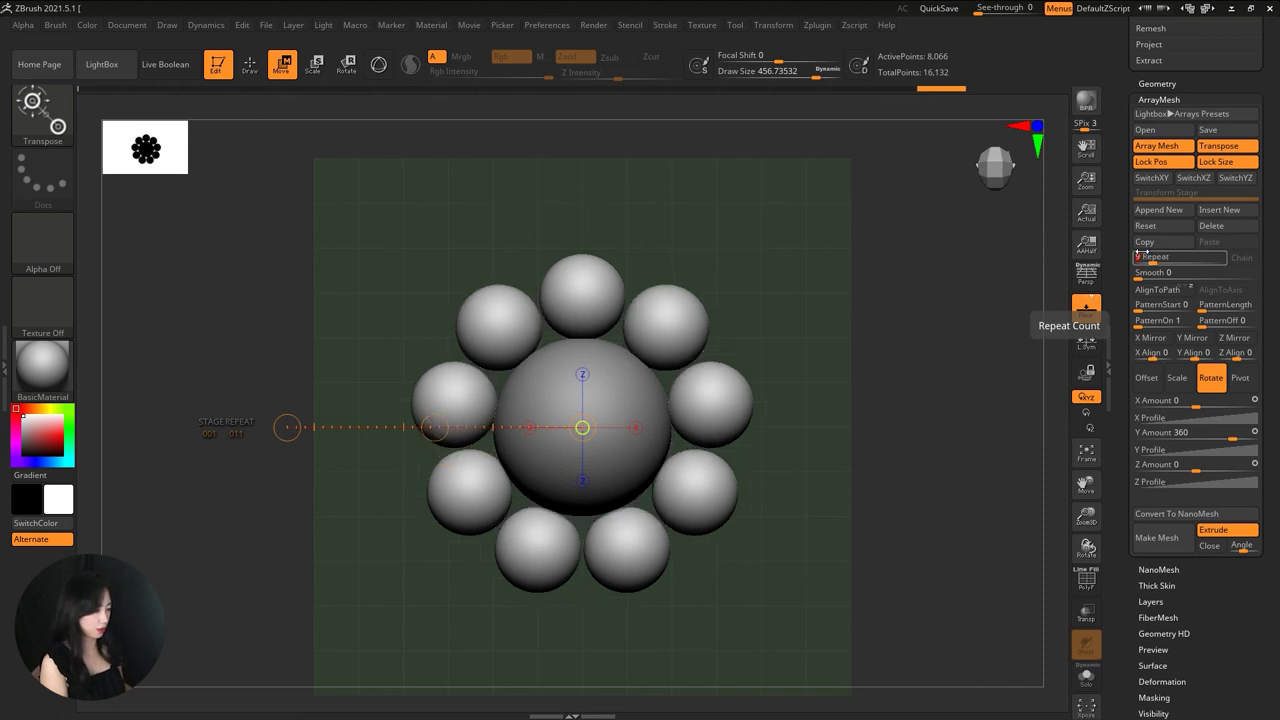
pyautogui.write('10')
pyautogui.press('Return')
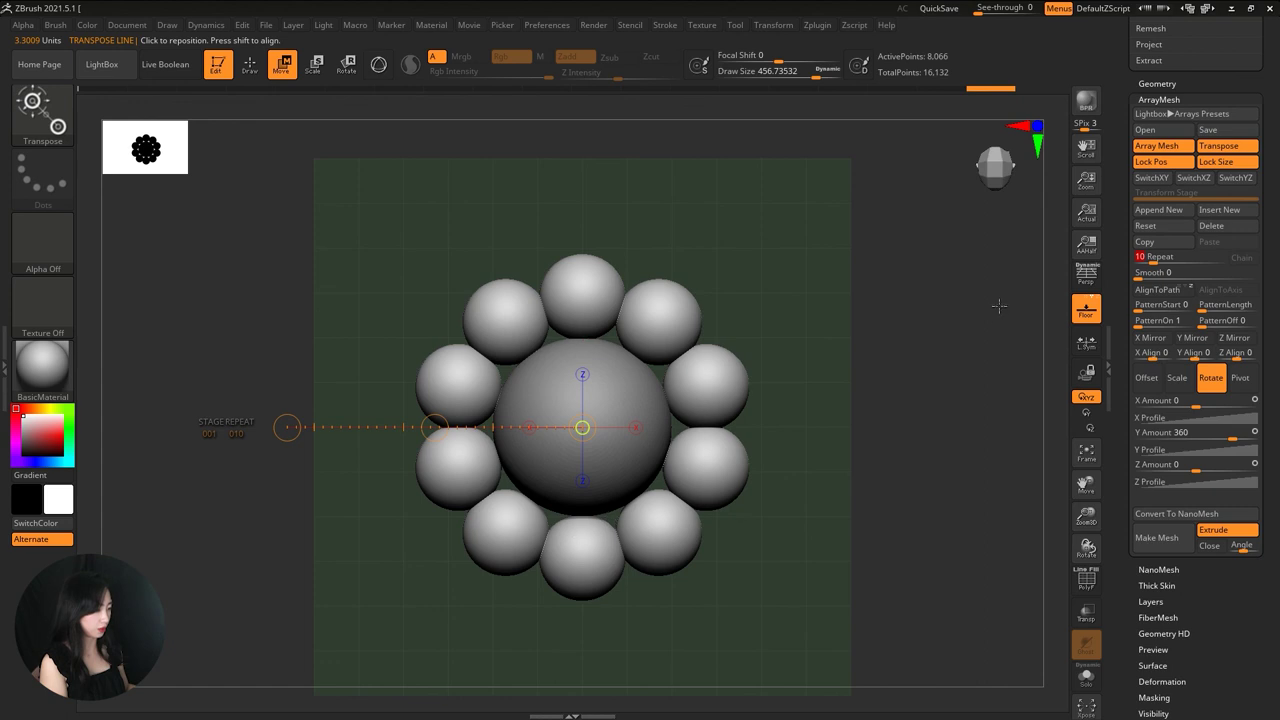
pyautogui.moveTo(1120, 294); pyautogui.dragTo(1120, 266)
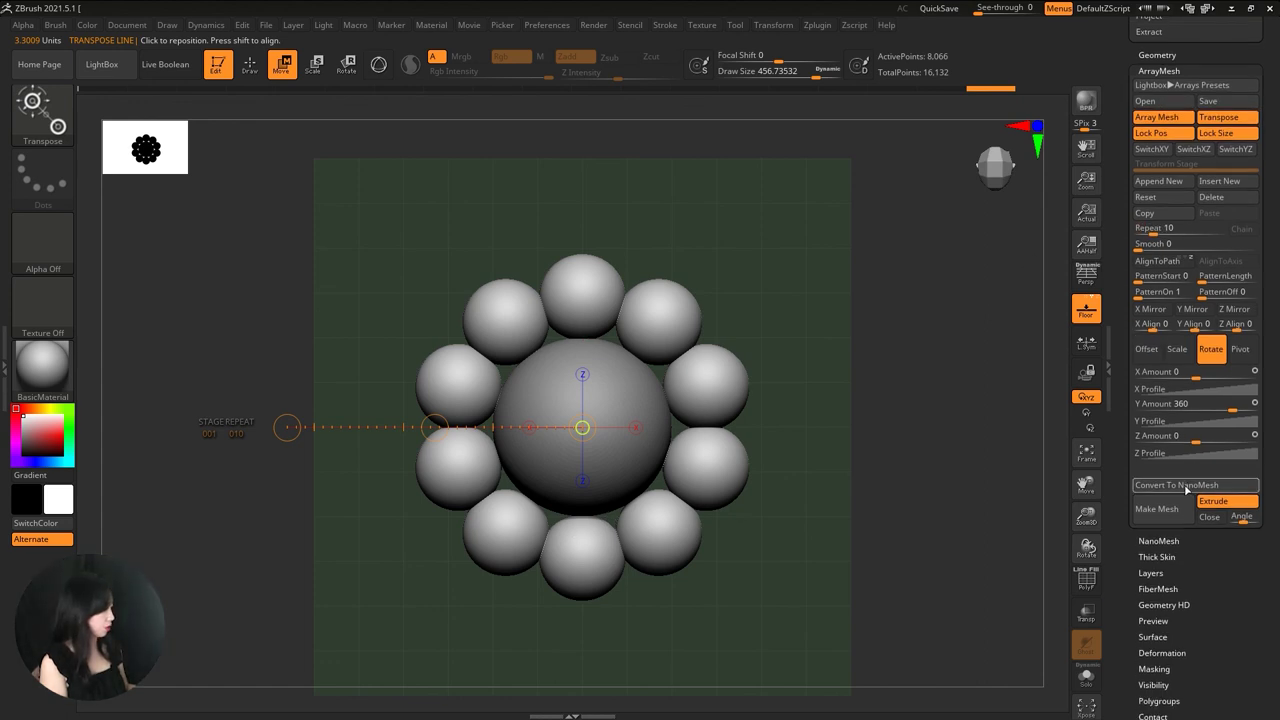
# - Turn off ArrayMesh Transpose, enable Gizmo 3D, and stretch the ring spheres into ovals
pyautogui.moveTo(819, 536); pyautogui.dragTo(849, 540)
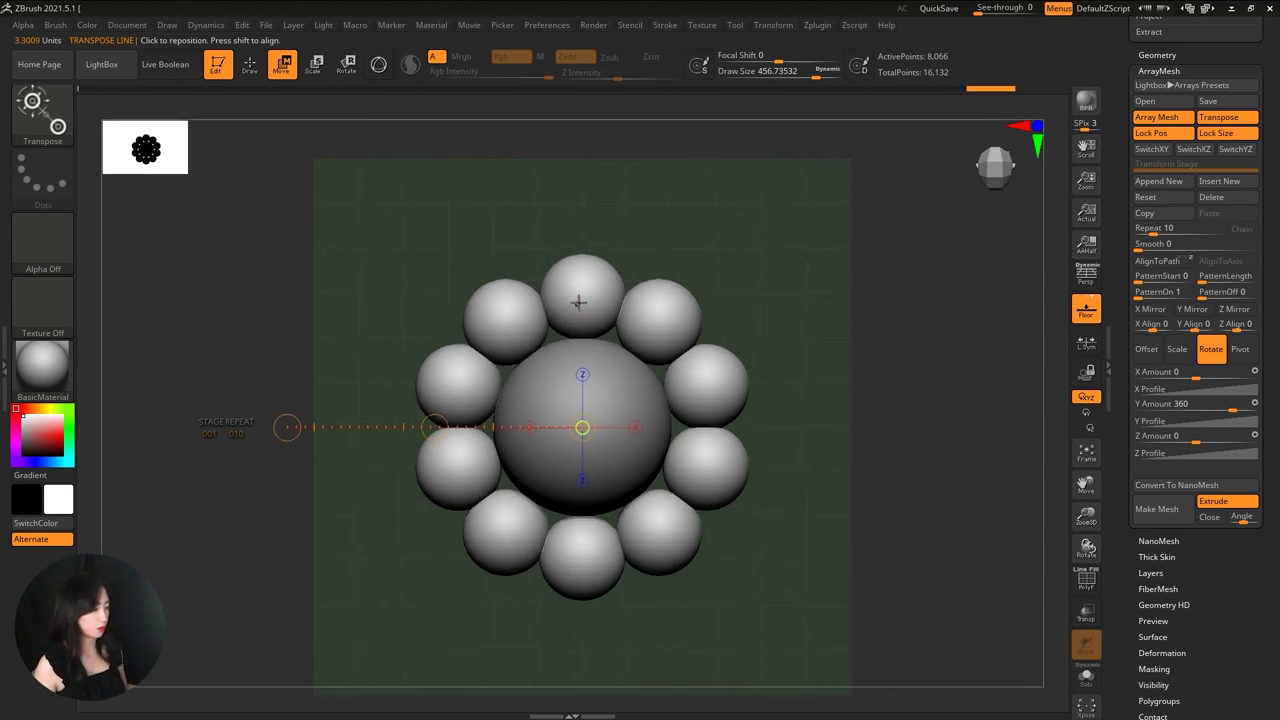
pyautogui.press('r')
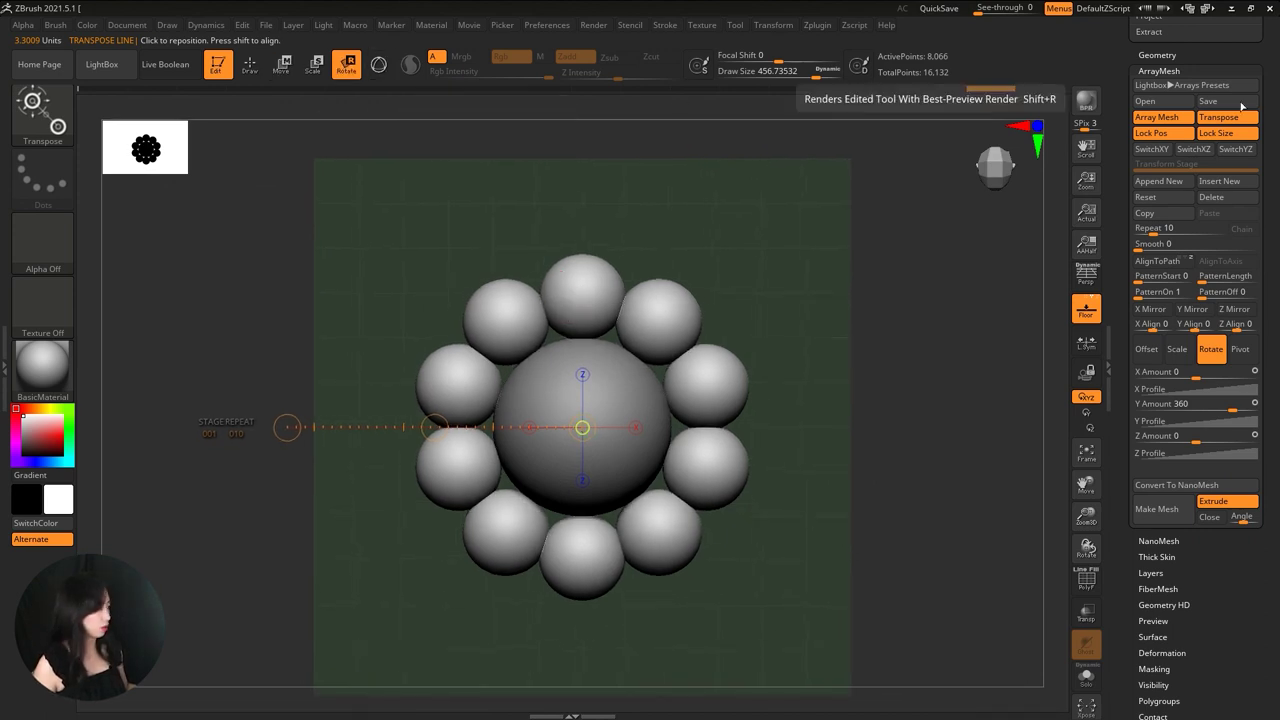
pyautogui.click(1245, 120)
pyautogui.moveTo(584, 345); pyautogui.dragTo(585, 160)
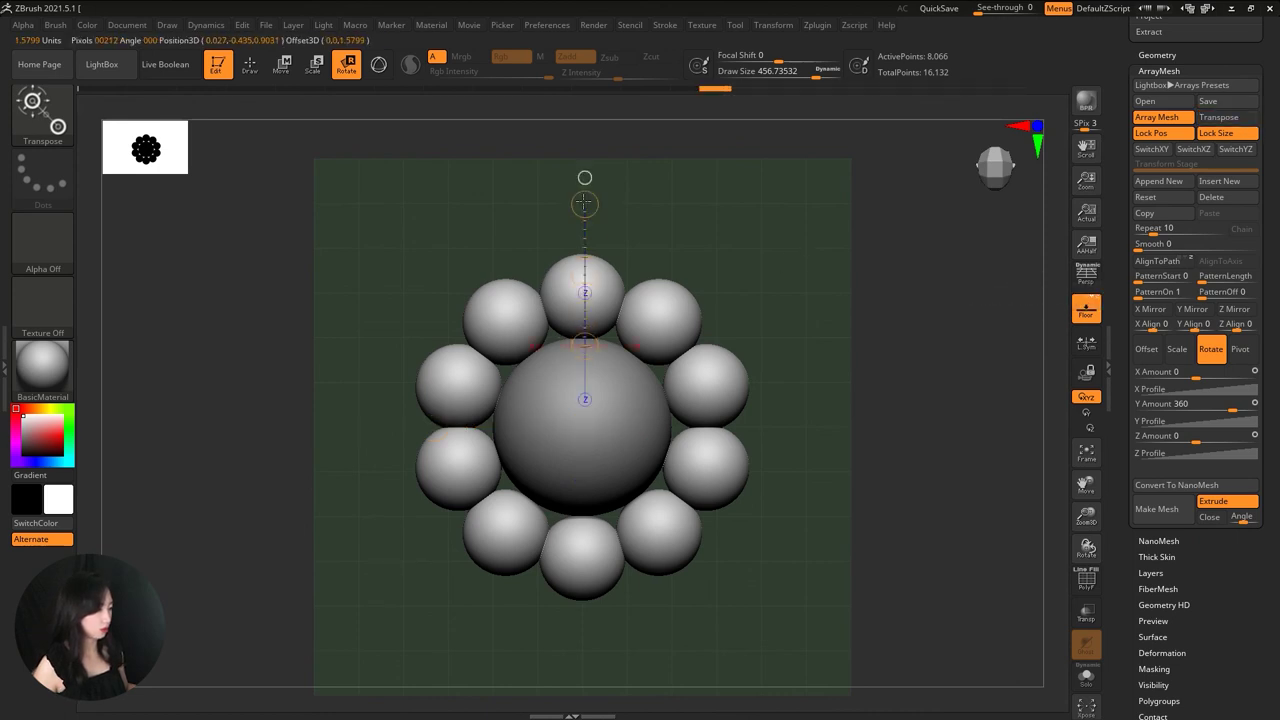
pyautogui.click(566, 289)
pyautogui.click(378, 64)
pyautogui.moveTo(593, 433); pyautogui.dragTo(578, 326)
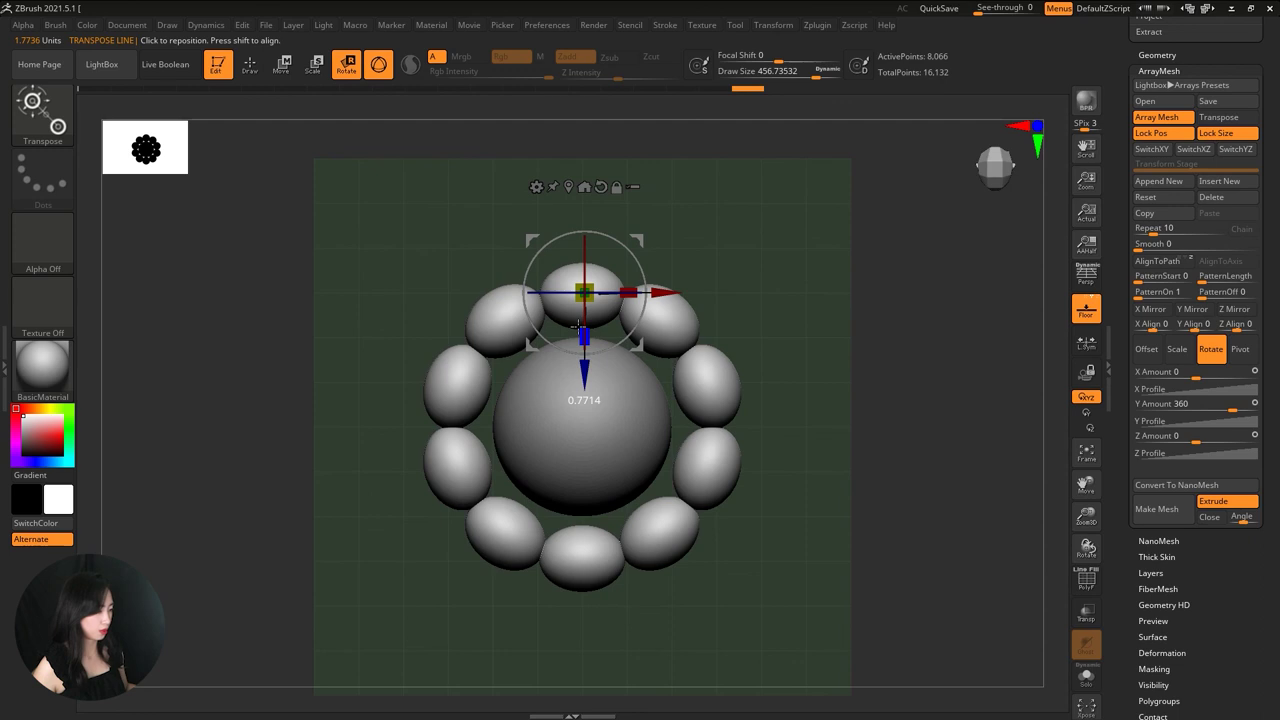
# - Select the central sphere subtool and scale it larger
pyautogui.keyDown('alt'); pyautogui.moveTo(845, 346); pyautogui.dragTo(823, 360); pyautogui.keyUp('alt')
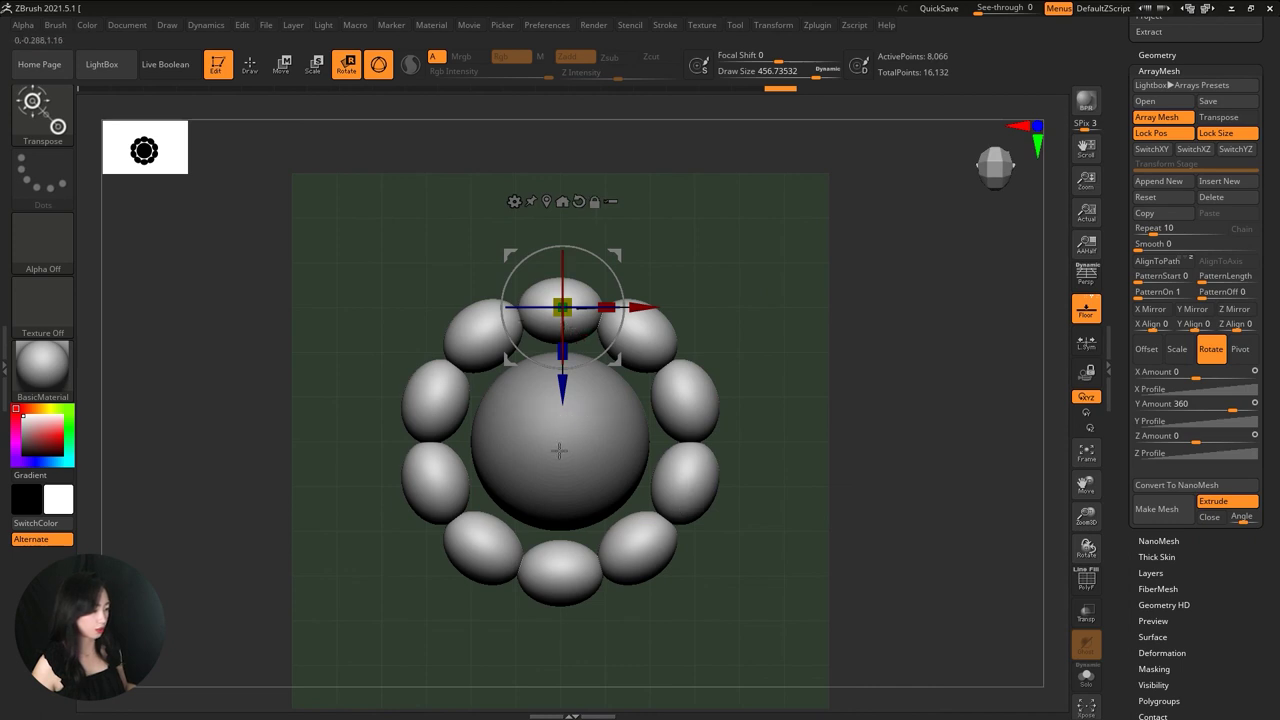
pyautogui.keyDown('alt'); pyautogui.click(553, 429); pyautogui.keyUp('alt')
pyautogui.moveTo(553, 429); pyautogui.dragTo(545, 430)
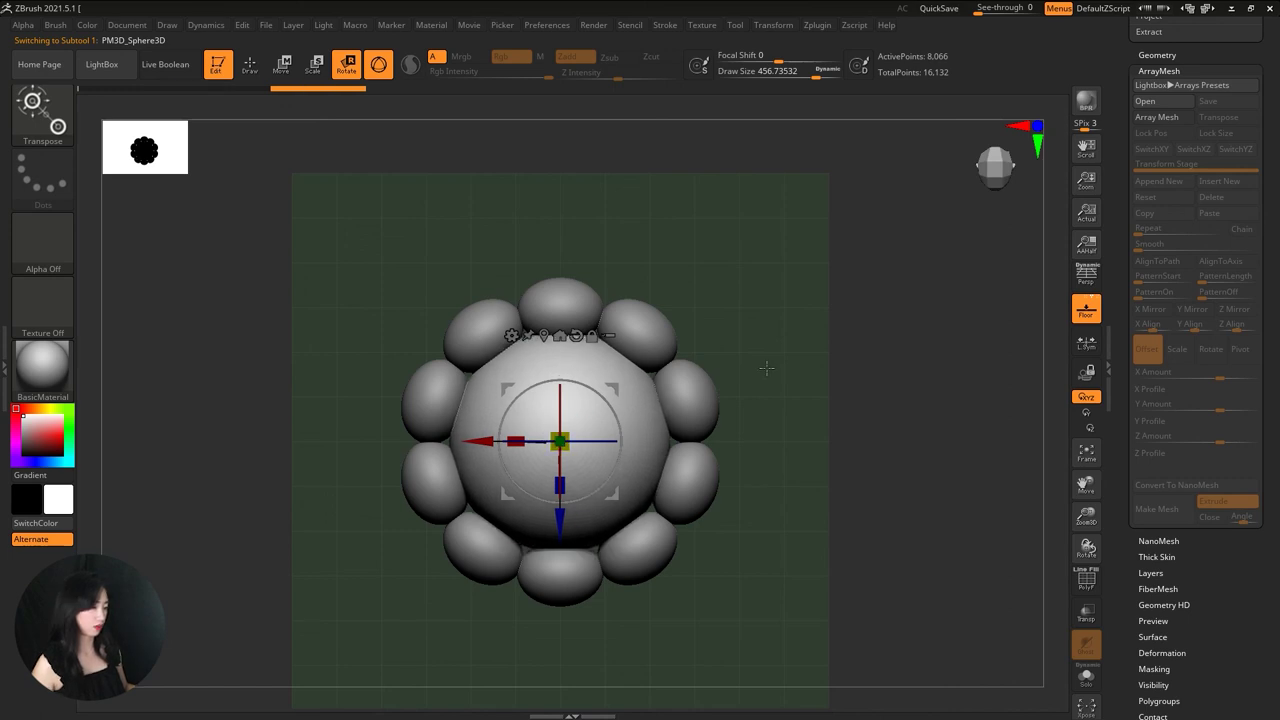
# - Frame the flower in an exact side view and flatten the central sphere front-to-back
pyautogui.press('q')
pyautogui.moveTo(760, 366)
pyautogui.keyDown('ctrl'); pyautogui.mouseDown(button='right')
pyautogui.moveTo(731, 277)
pyautogui.moveTo(730, 312)
pyautogui.mouseUp(button='right'); pyautogui.keyUp('ctrl')
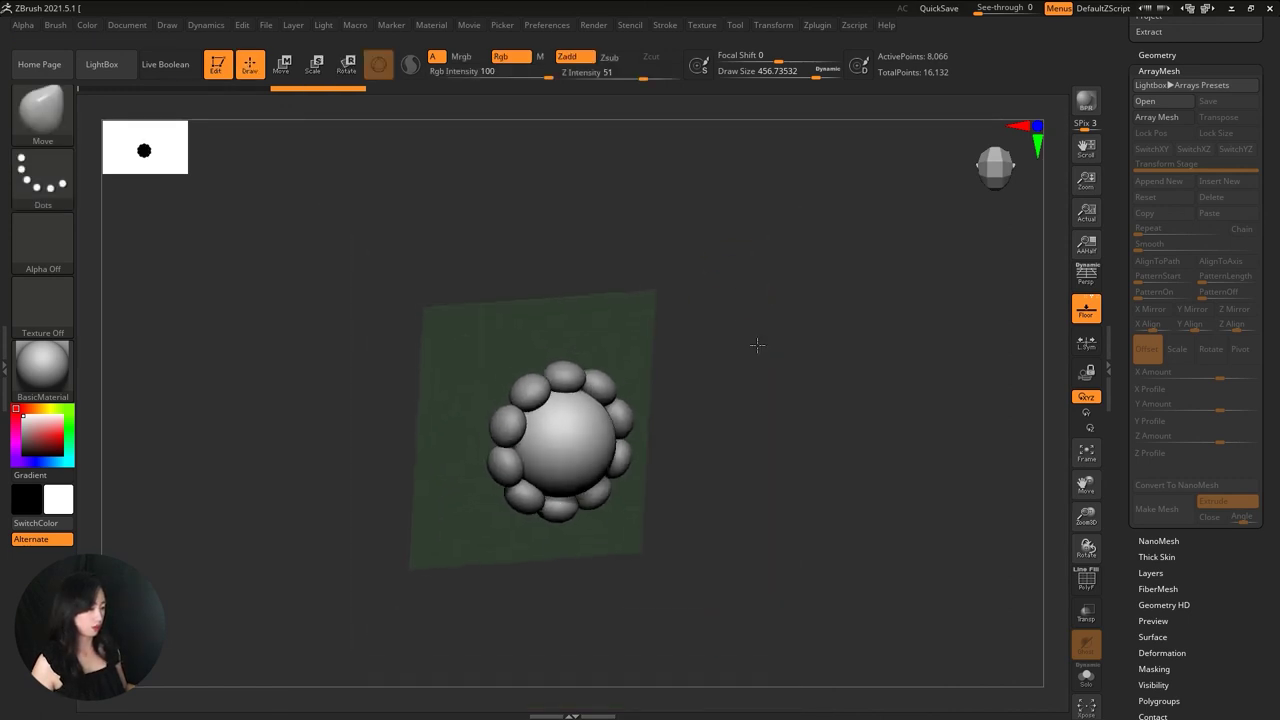
pyautogui.press('f')
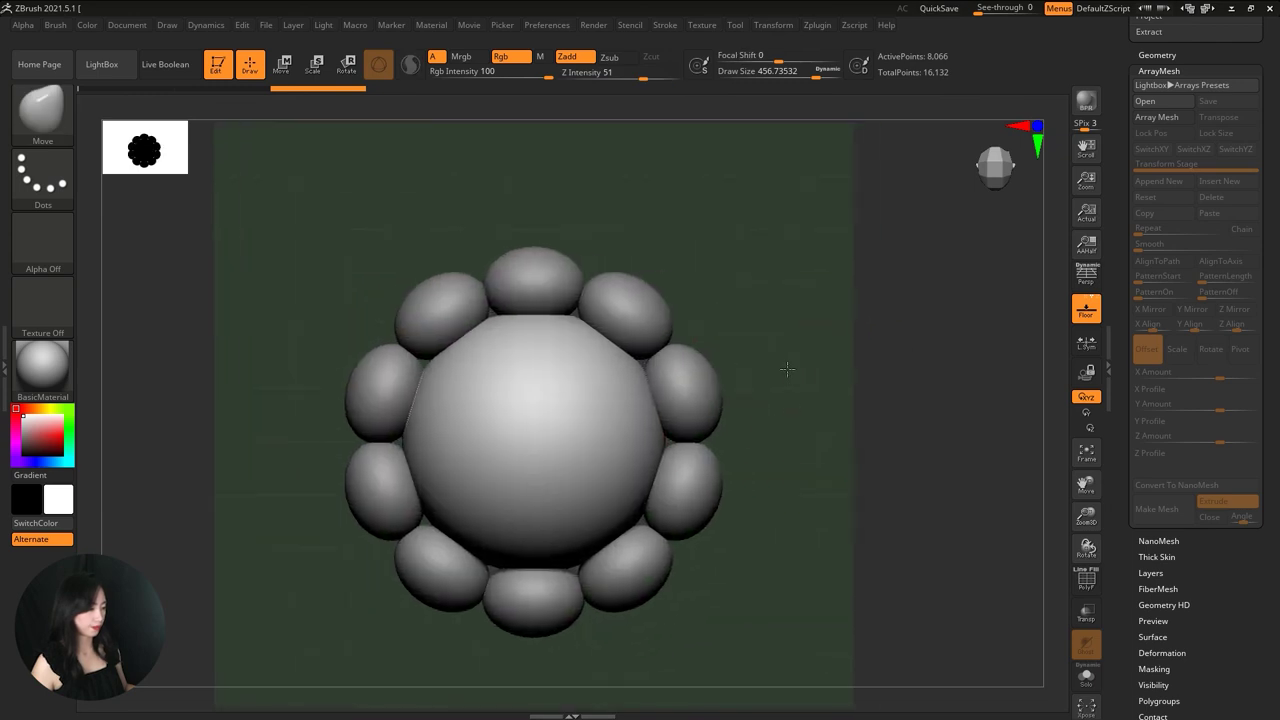
pyautogui.moveTo(872, 333)
pyautogui.keyDown('alt'); pyautogui.mouseDown(button='right')
pyautogui.moveTo(931, 354)
pyautogui.moveTo(895, 347)
pyautogui.moveTo(831, 369)
pyautogui.mouseUp(button='right'); pyautogui.keyUp('alt')
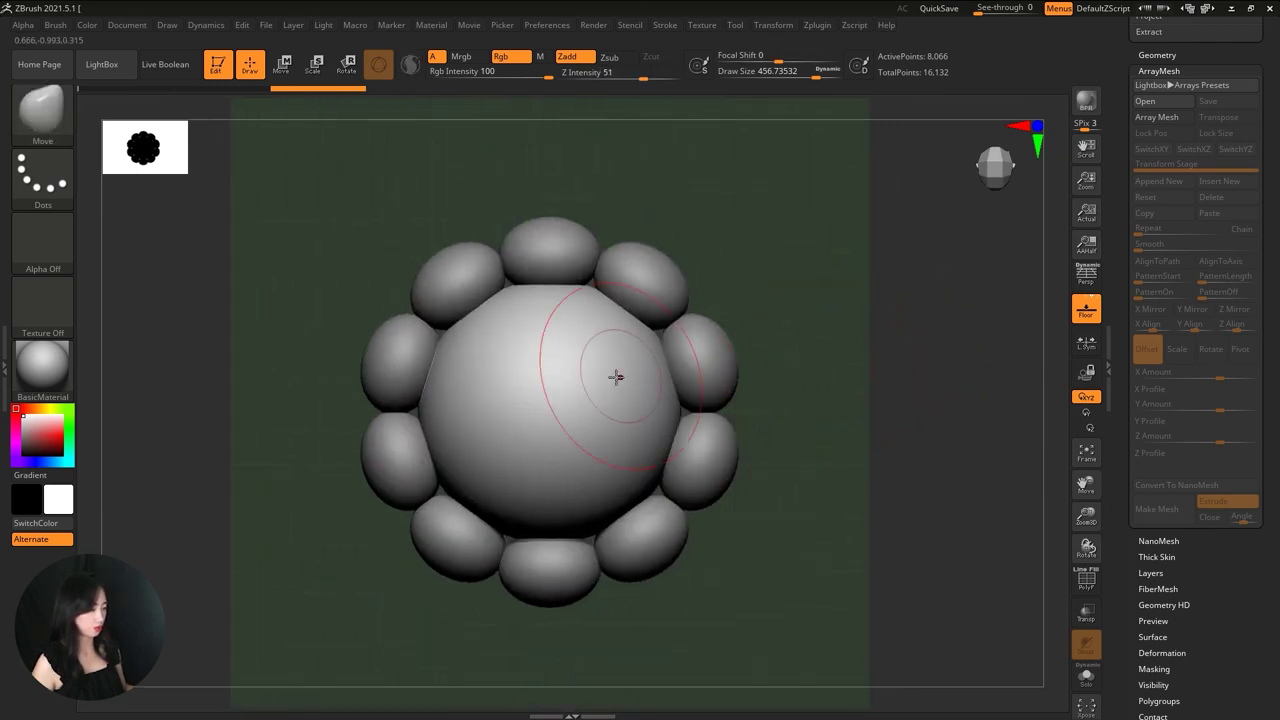
pyautogui.press('r')
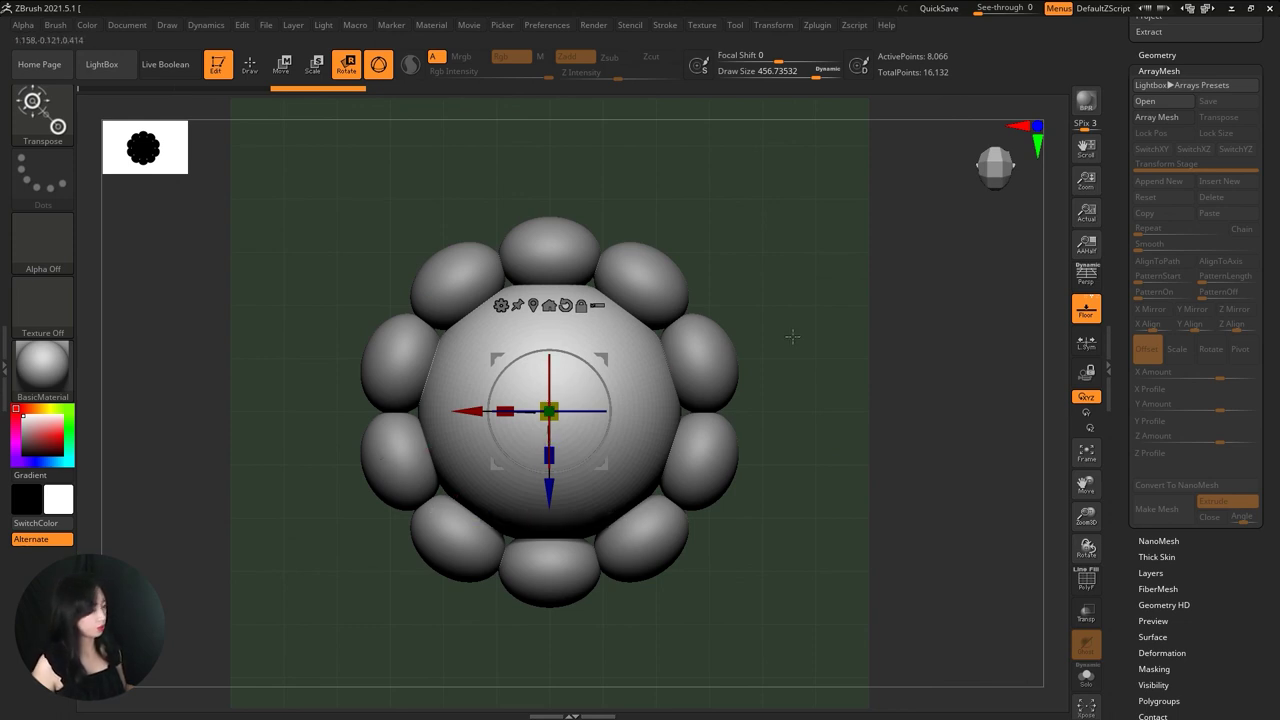
pyautogui.press('q')
pyautogui.moveTo(766, 331)
pyautogui.mouseDown()
pyautogui.moveTo(790, 342)
pyautogui.moveTo(739, 339)
pyautogui.mouseUp()
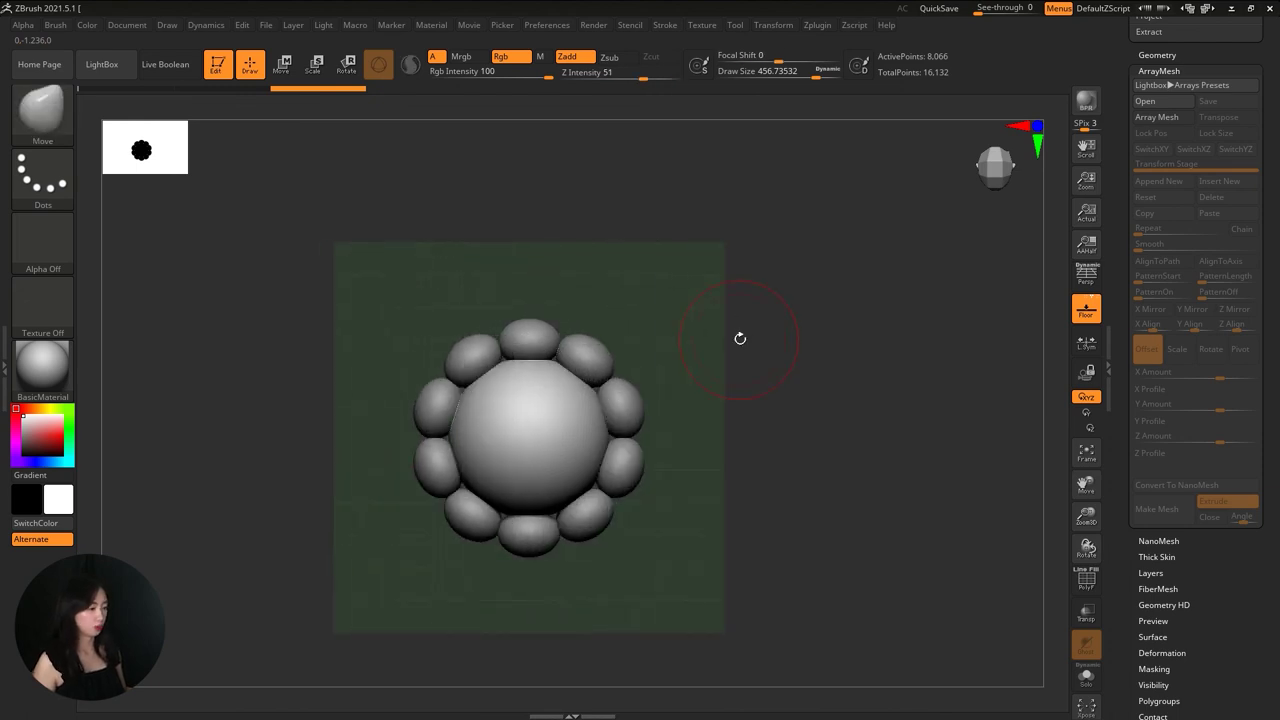
pyautogui.moveTo(740, 335)
pyautogui.mouseDown()
pyautogui.moveTo(800, 343)
pyautogui.moveTo(670, 384)
pyautogui.mouseUp()
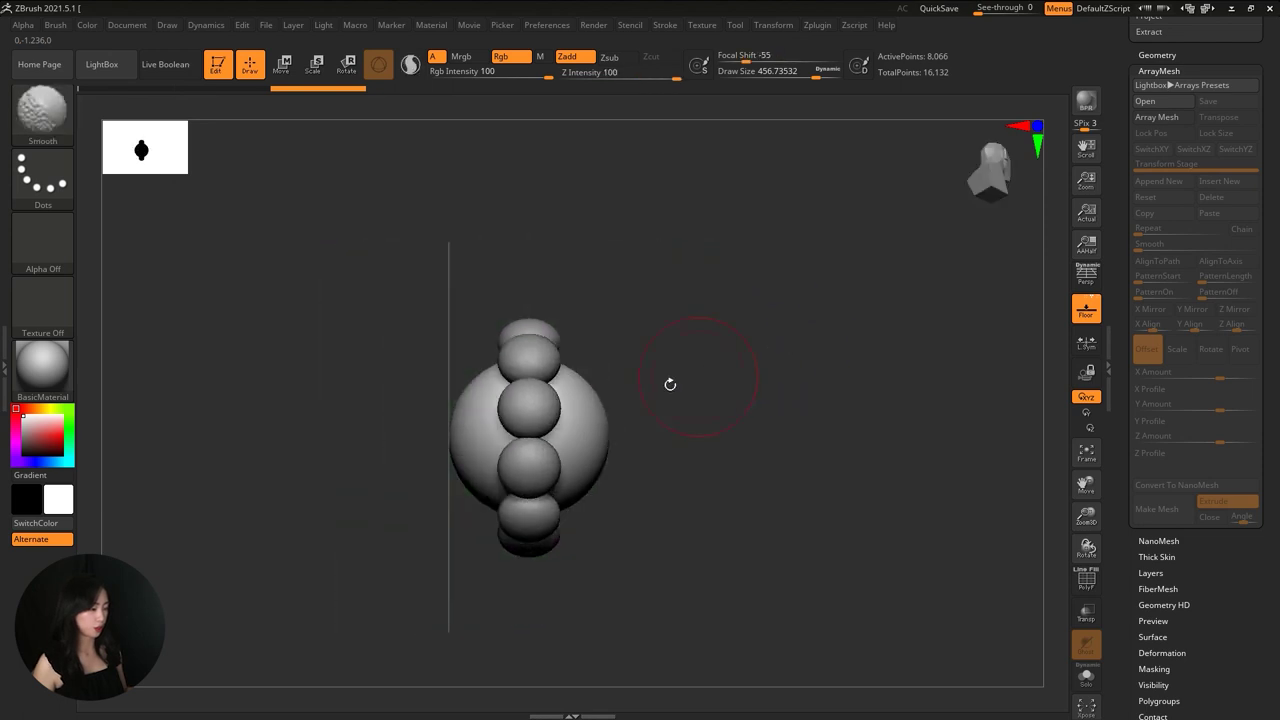
pyautogui.press('r')
pyautogui.moveTo(572, 437)
pyautogui.mouseDown()
pyautogui.moveTo(545, 436)
pyautogui.moveTo(622, 434)
pyautogui.mouseUp()
# - Select the ring of ovals, flatten them front-to-back, and return to a front view
pyautogui.press('q')
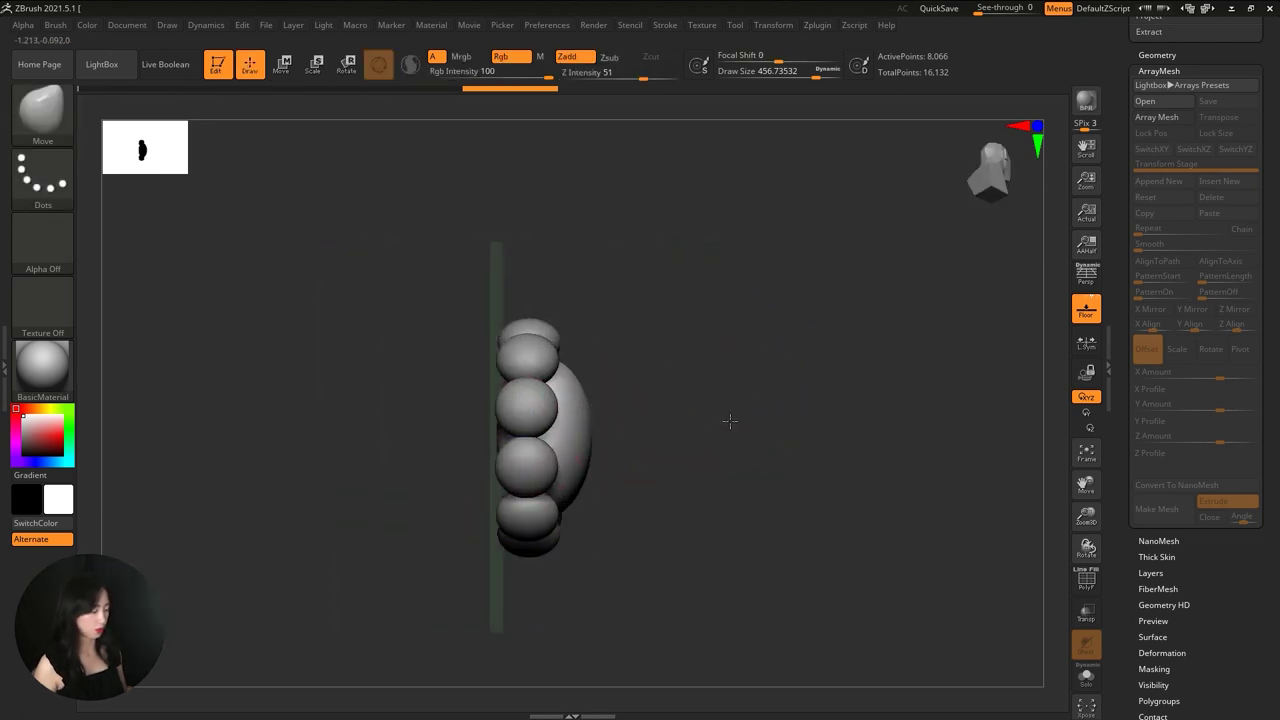
pyautogui.keyDown('alt'); pyautogui.click(530, 333); pyautogui.keyUp('alt')
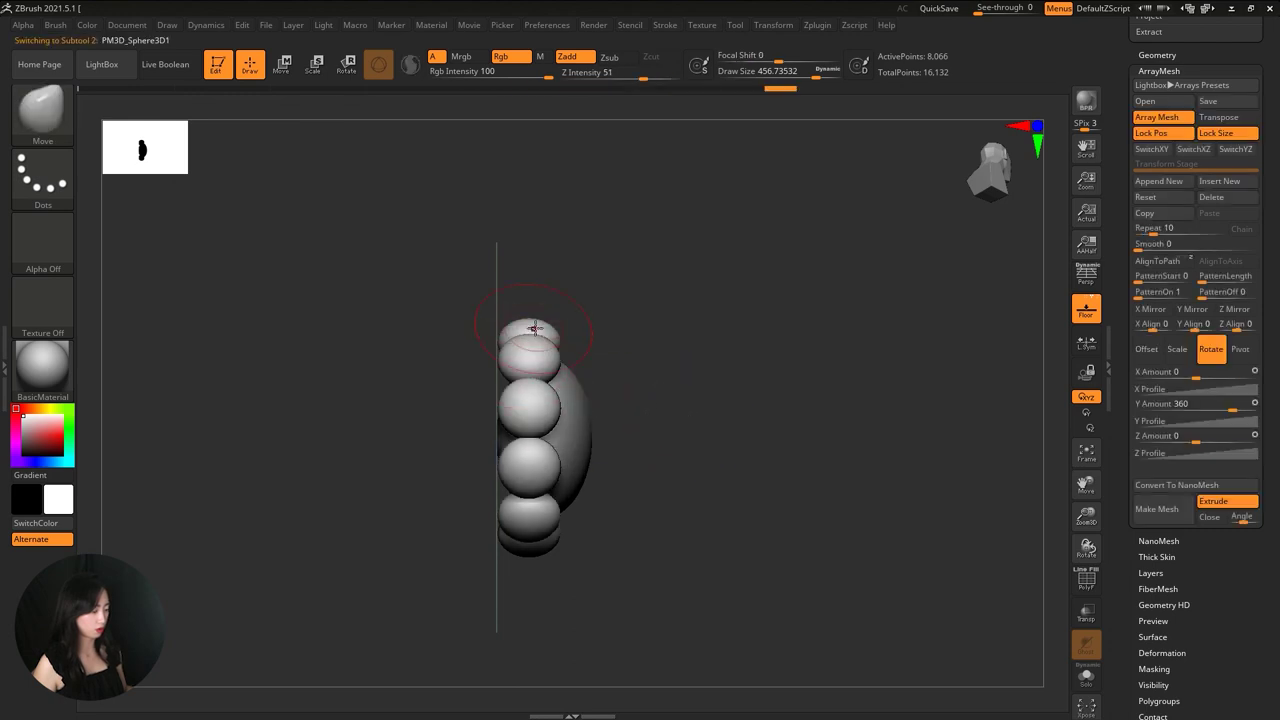
pyautogui.press('r')
pyautogui.moveTo(508, 339); pyautogui.dragTo(519, 333)
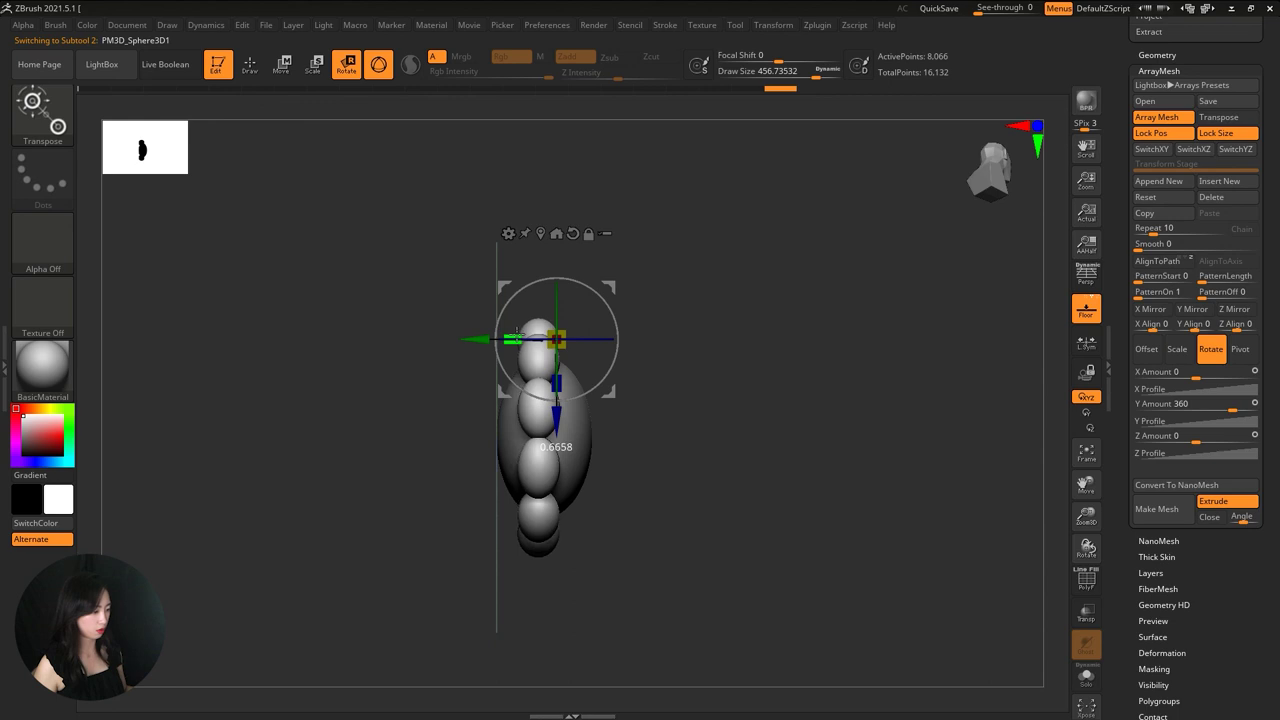
pyautogui.moveTo(640, 450)
pyautogui.keyDown('shift'); pyautogui.mouseDown()
pyautogui.moveTo(716, 398)
pyautogui.moveTo(640, 397)
pyautogui.moveTo(734, 406)
pyautogui.moveTo(735, 429)
pyautogui.moveTo(740, 331)
pyautogui.mouseUp(); pyautogui.keyUp('shift')
pyautogui.press('q')
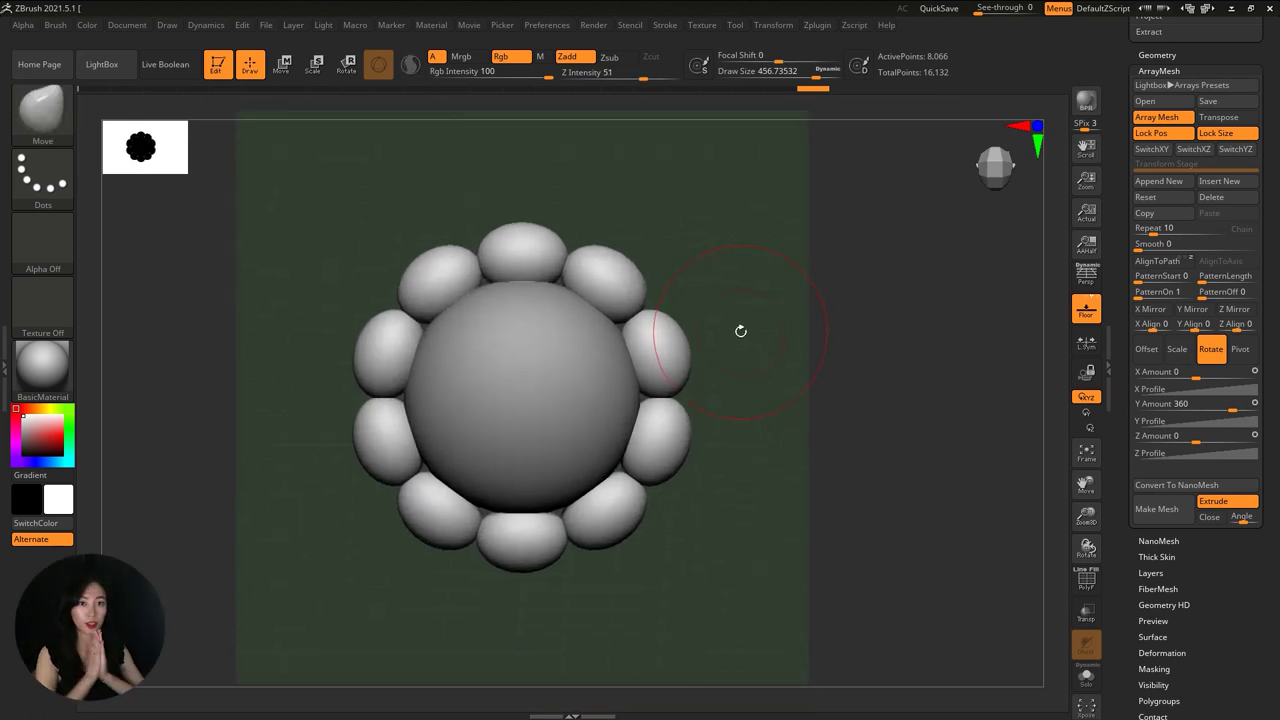